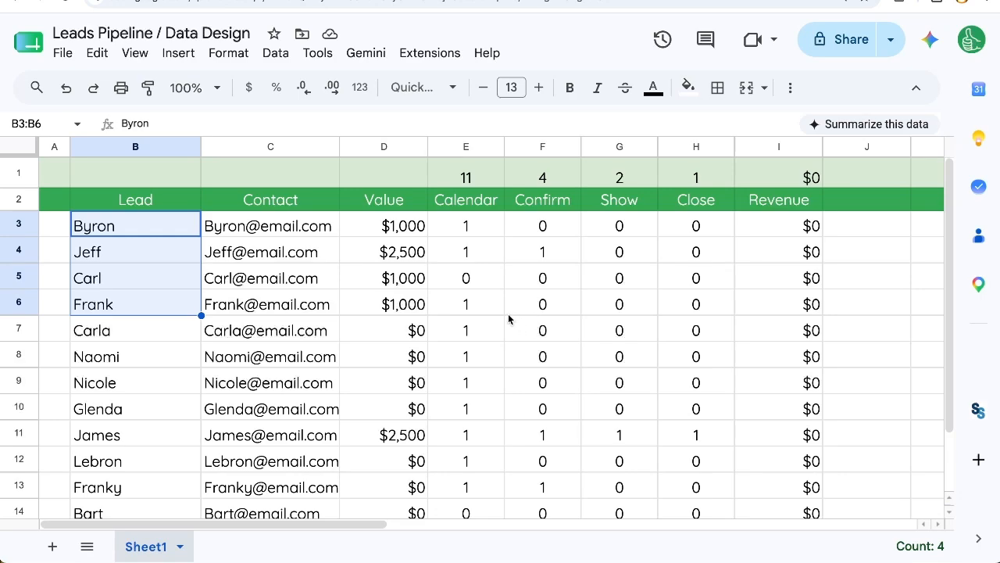
- Examine the 0/1 entries in the Calendar, Confirm, Show and Close columns, the lead values, and the stage totals in row 1
click(473, 297)
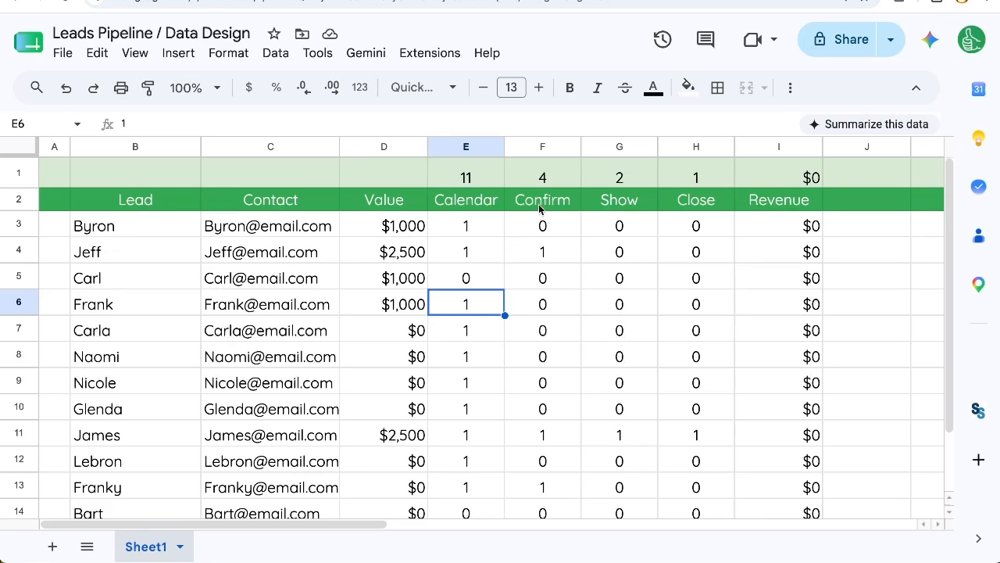
click(486, 233)
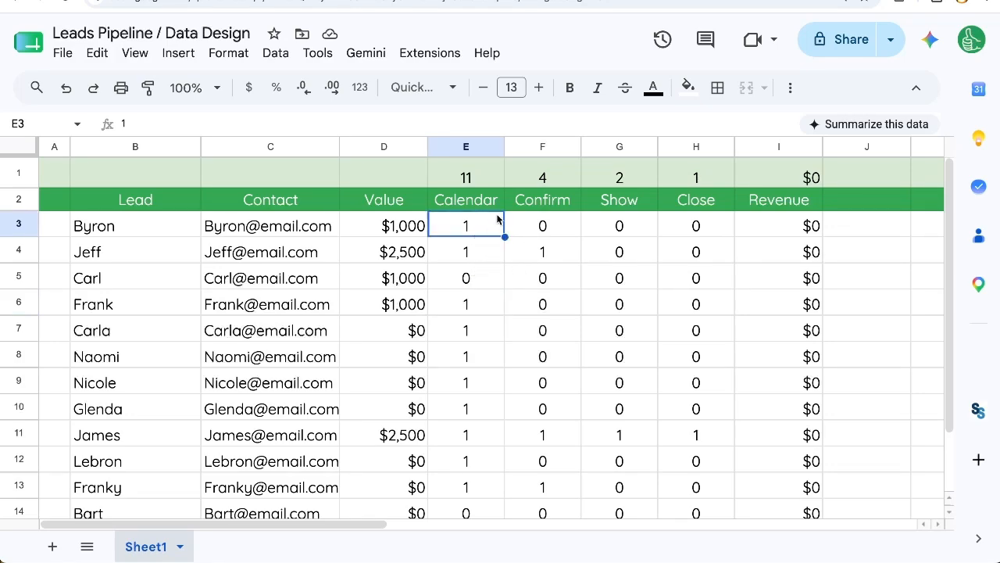
click(482, 183)
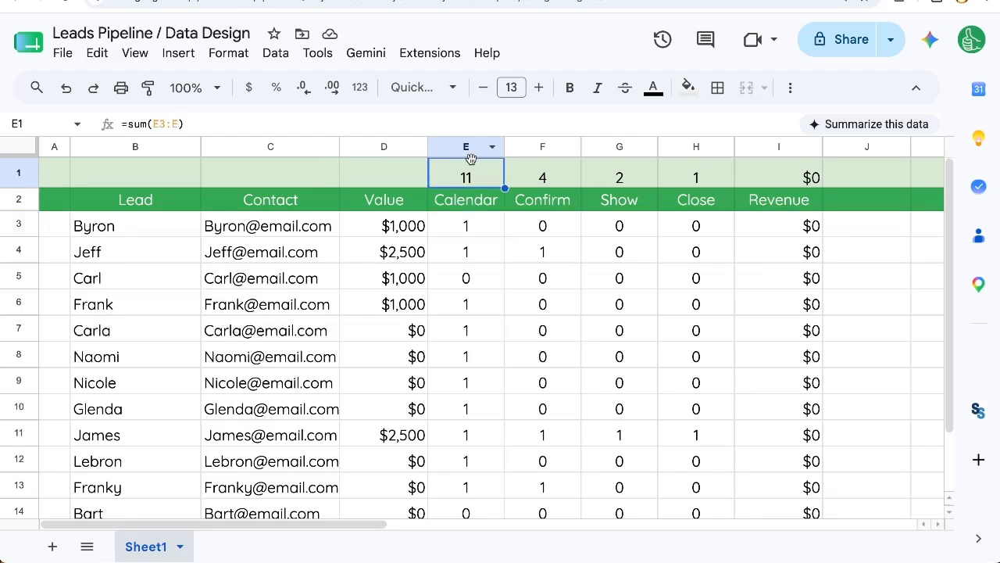
drag(469, 169, 665, 188)
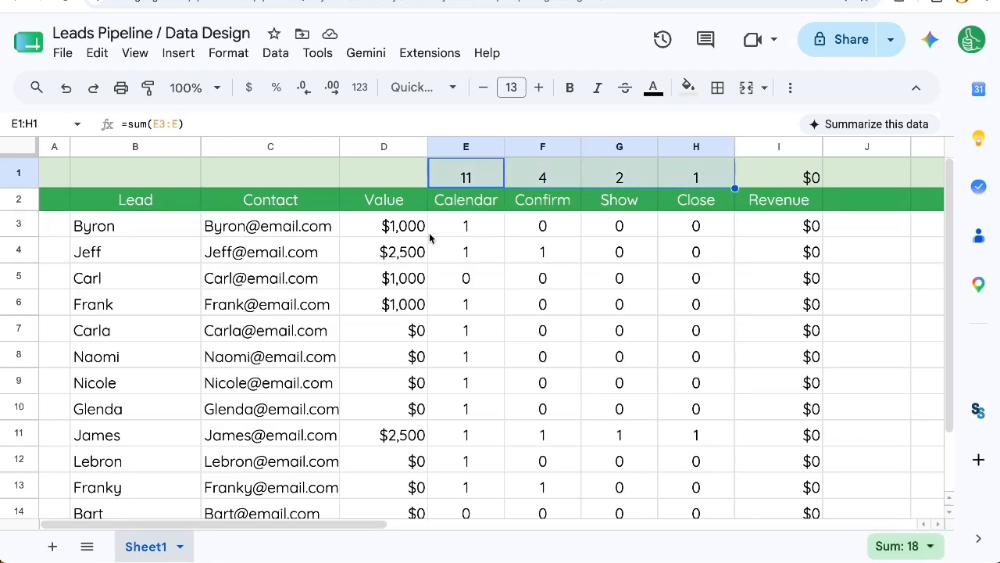
click(462, 233)
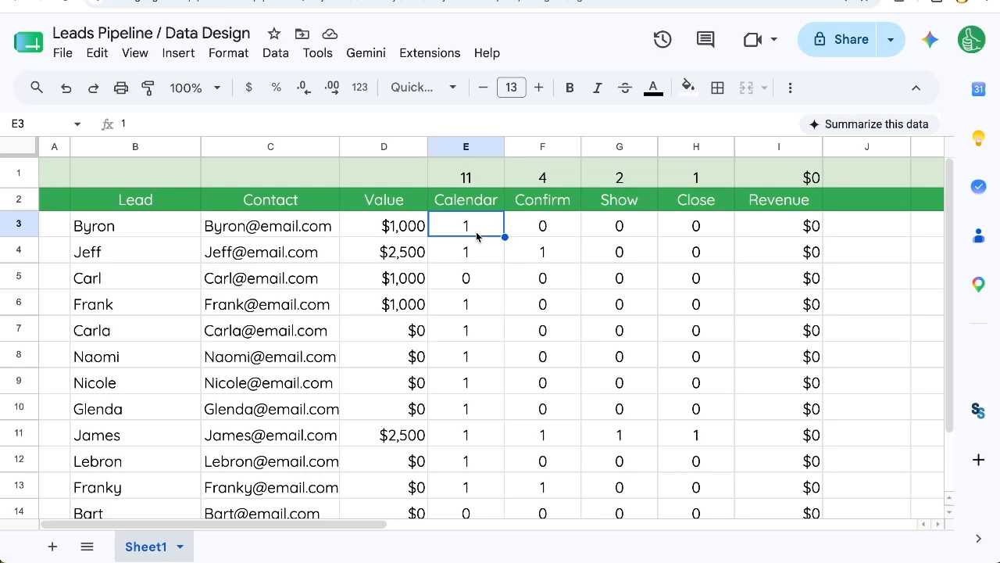
drag(480, 236, 539, 303)
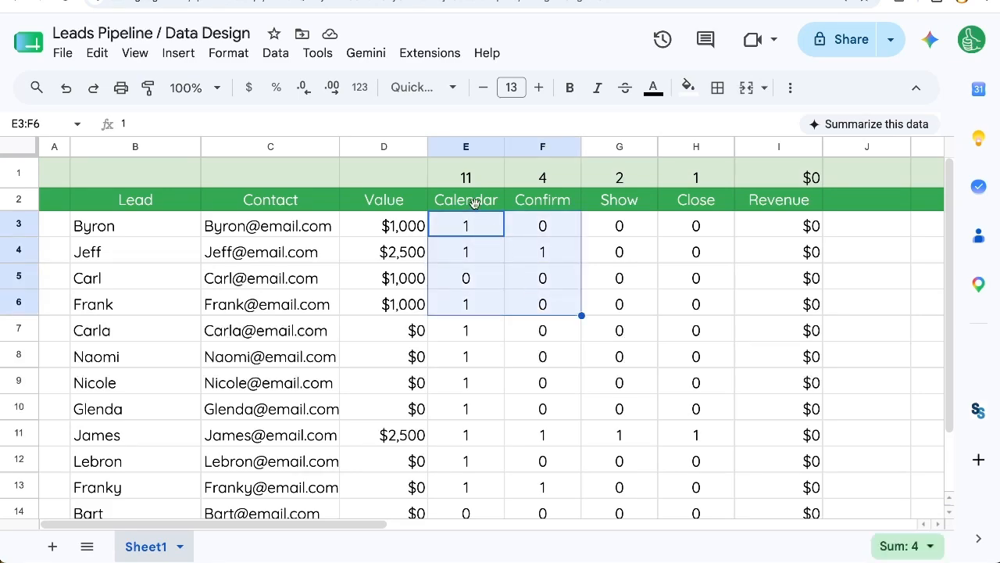
drag(401, 225, 401, 326)
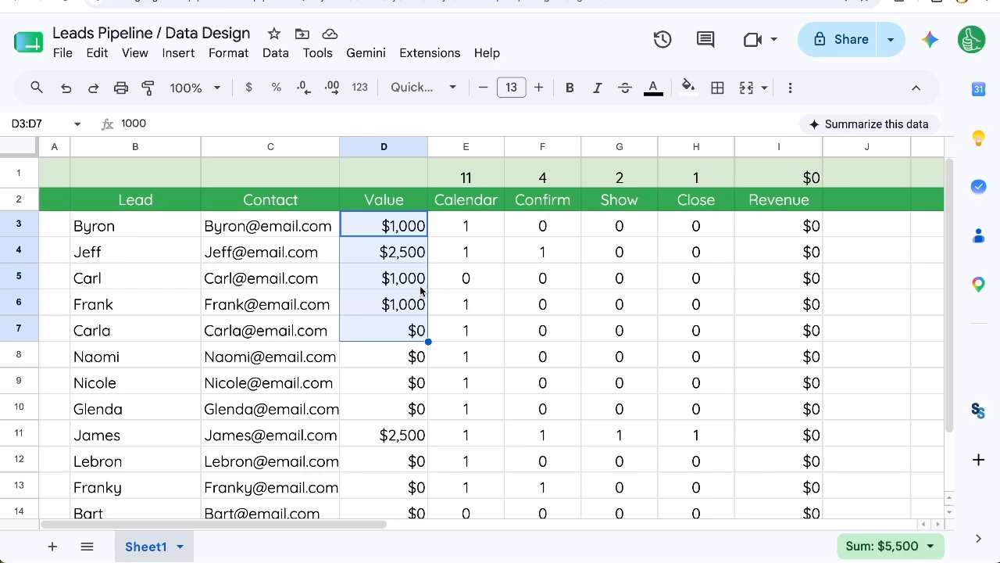
drag(467, 239, 474, 345)
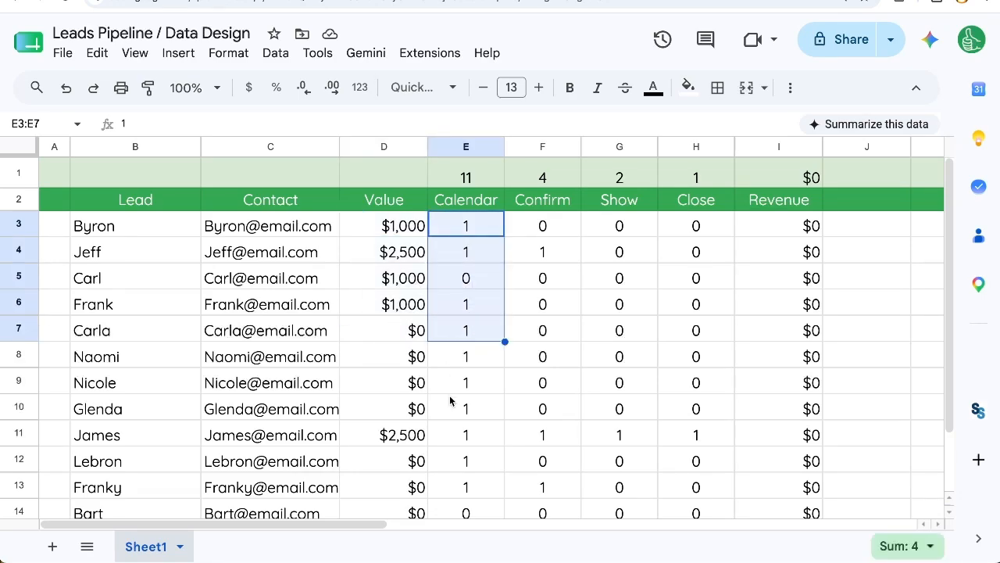
click(541, 257)
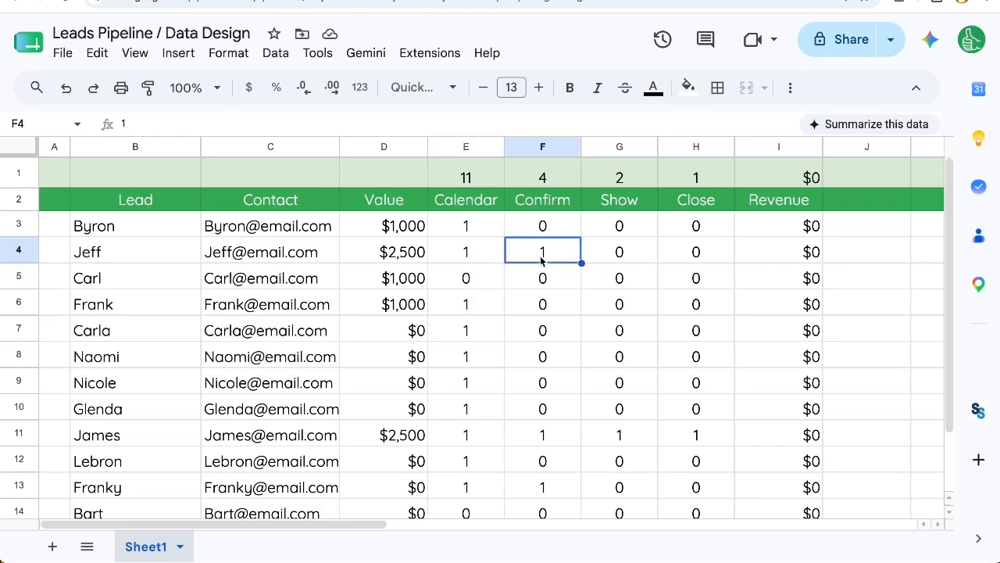
click(621, 235)
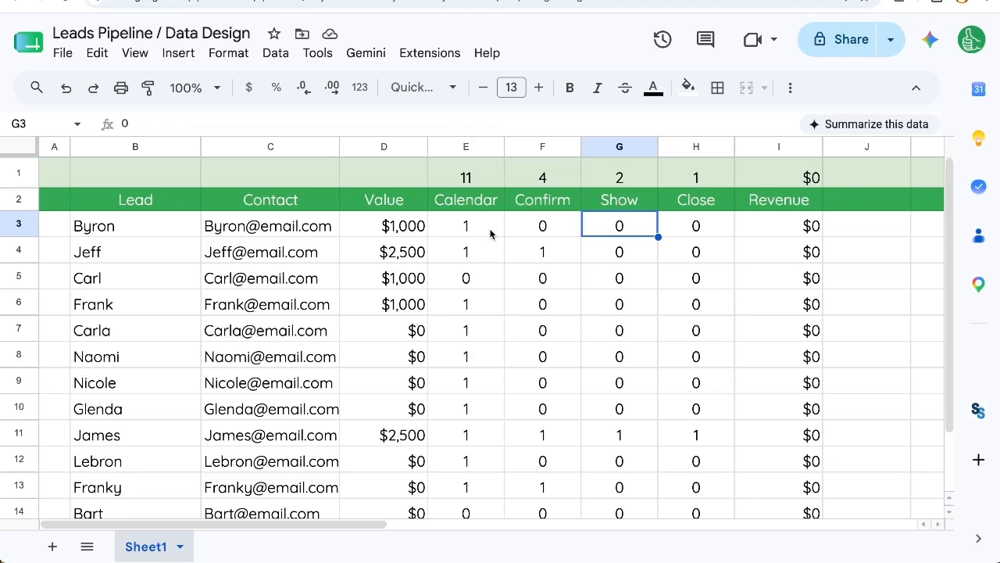
drag(491, 234, 634, 415)
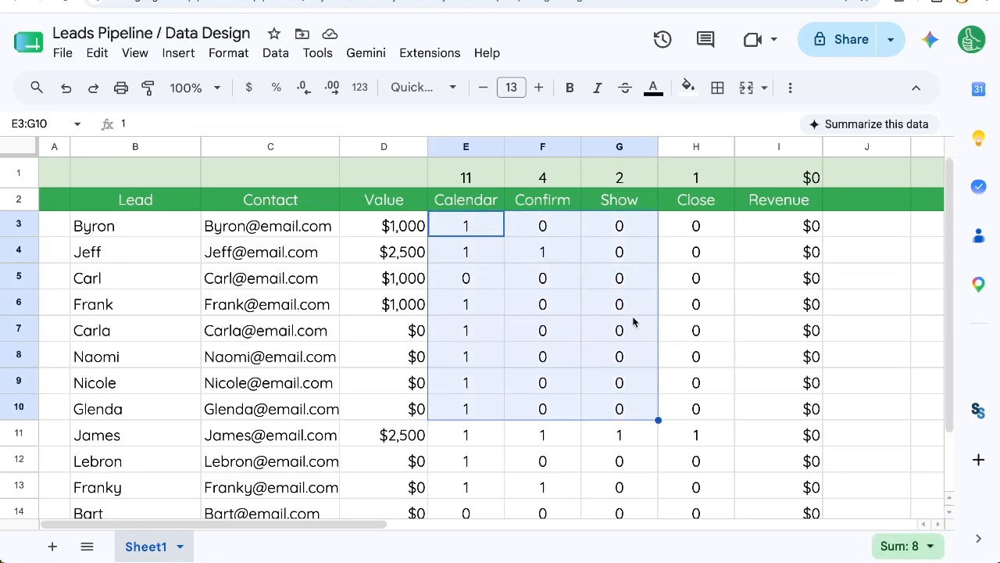
click(482, 248)
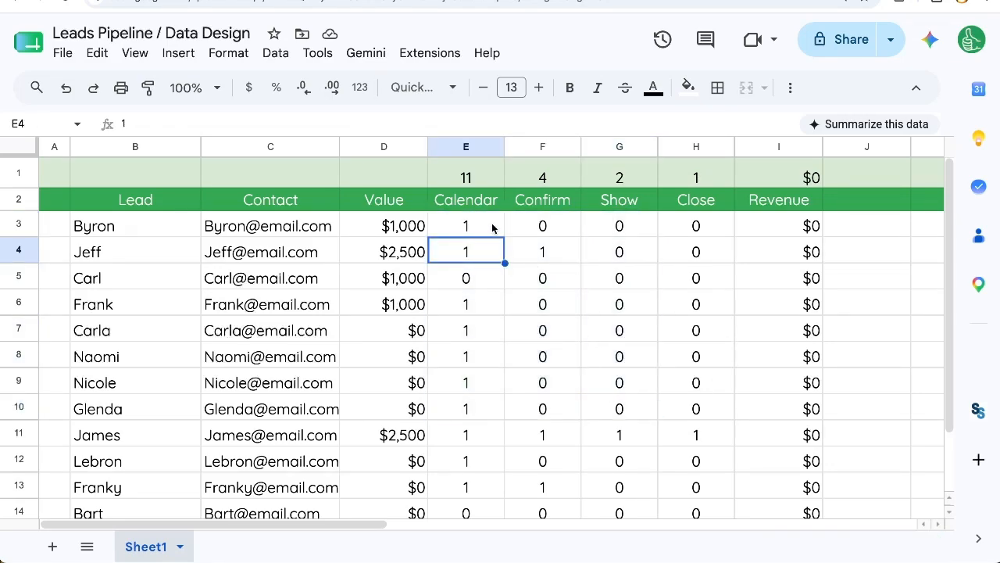
click(480, 278)
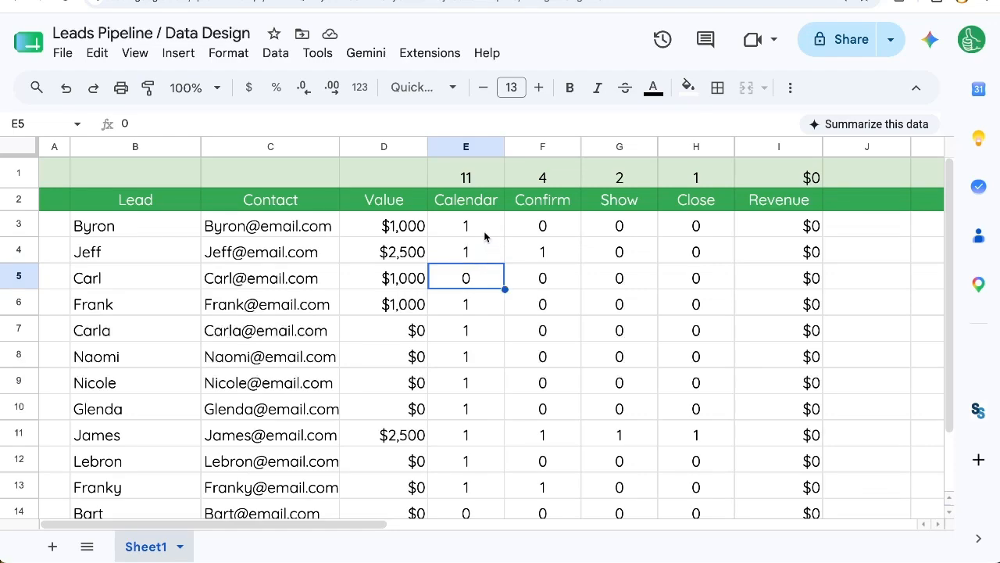
drag(485, 236, 701, 518)
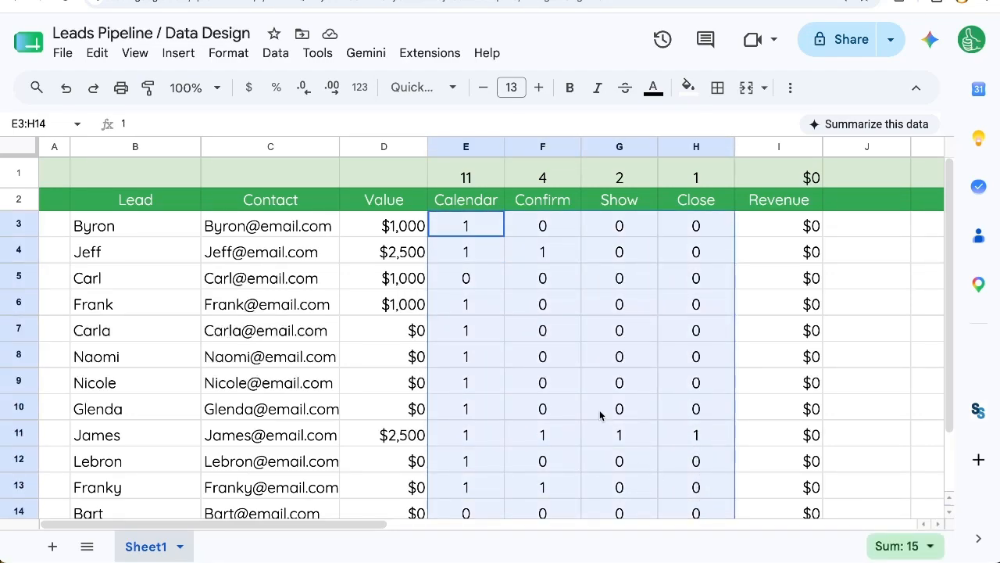
- Replace the first lead's Calendar entry in E3 with Yes
click(483, 222)
text(Yes)
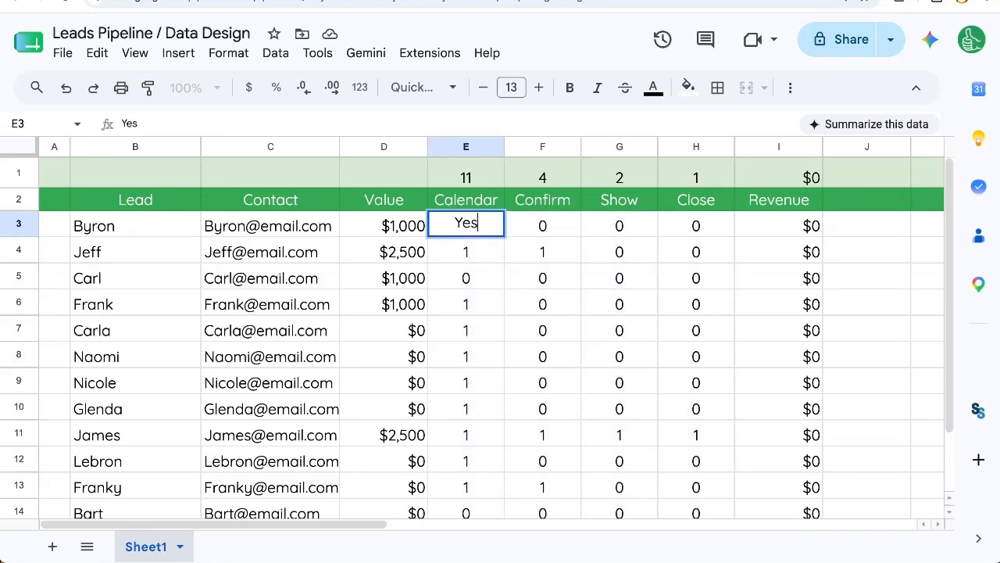
key(Return)
- Turn cell E3 into a dropdown with the options Yes and No
right_click(458, 223)
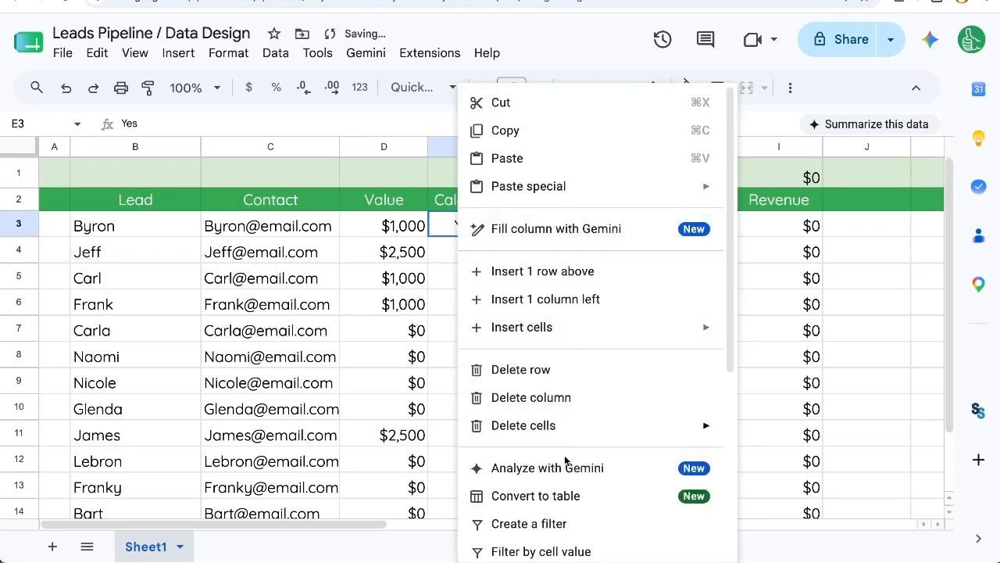
scroll(567, 467, down, 5)
click(602, 475)
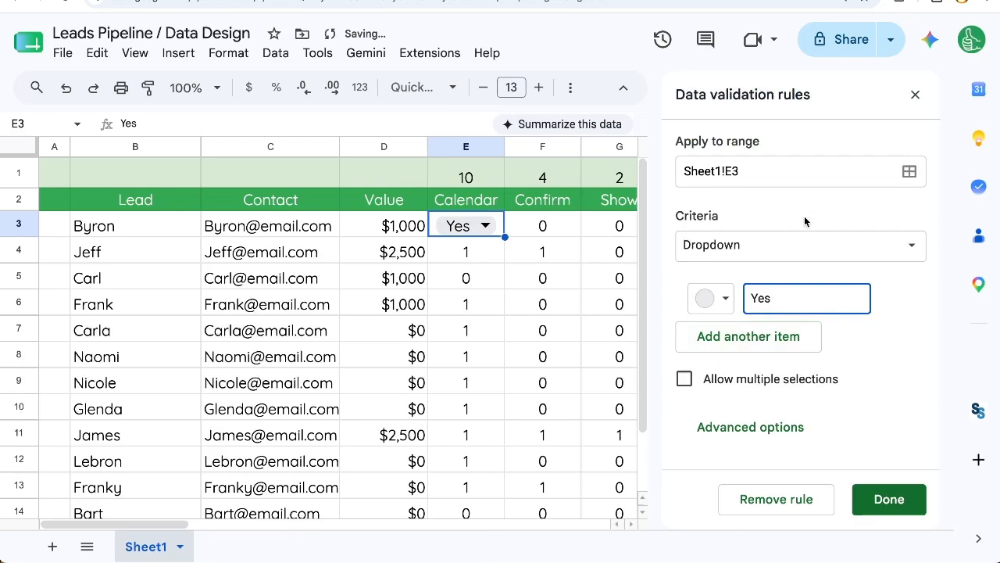
click(777, 334)
text(No)
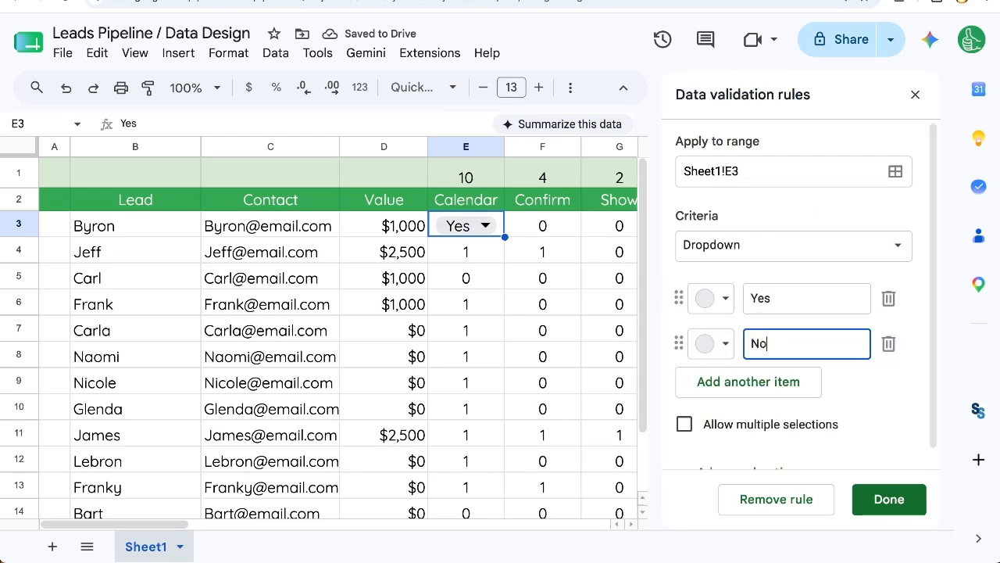
click(887, 499)
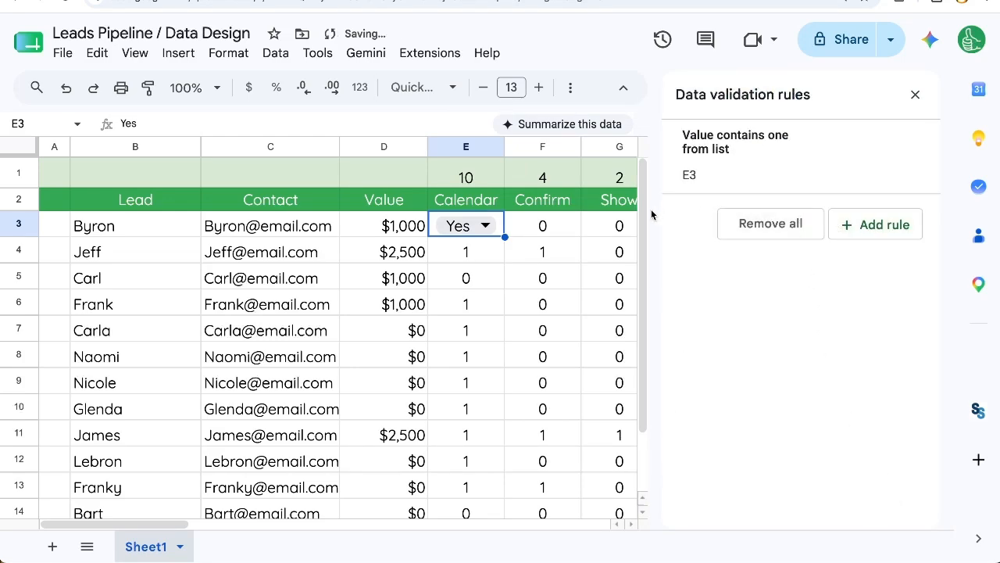
click(916, 94)
- Copy the Yes/No dropdown from E3 to the rest of the Calendar column, covering E3:E15
key(ctrl+c)
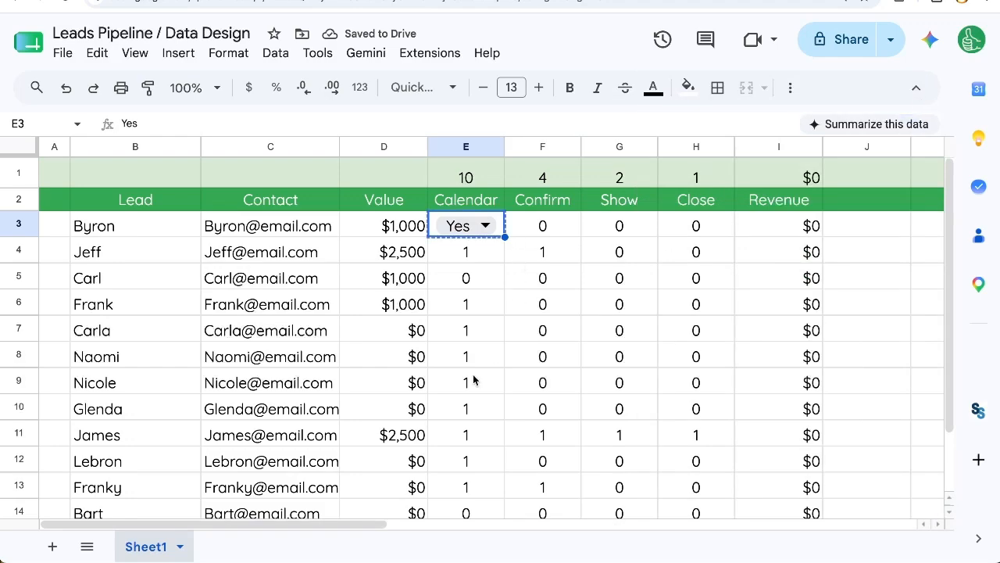
scroll(473, 379, down, 2)
shift+click(476, 463)
key(ctrl+v)
scroll(479, 466, up, 3)
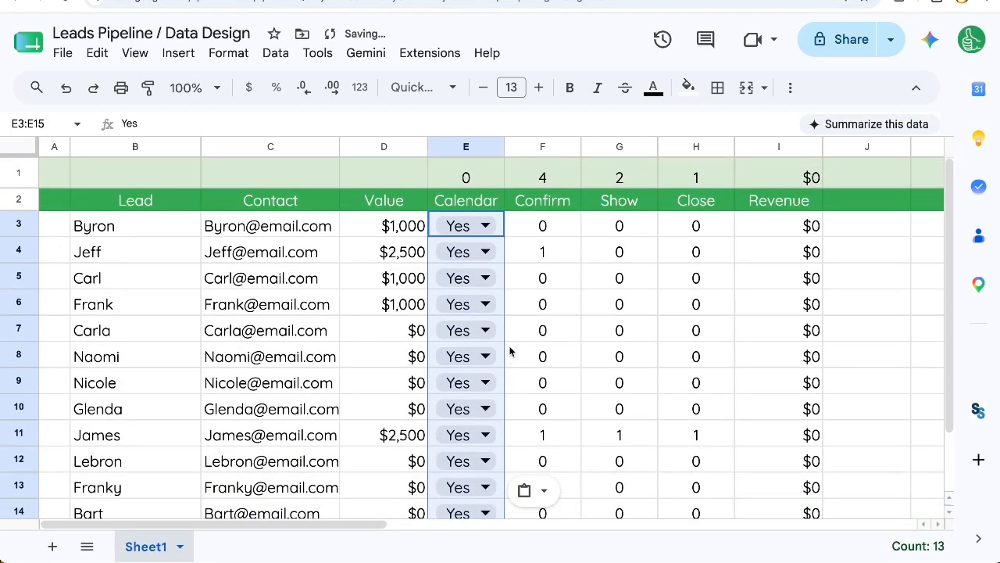
- Set the Calendar dropdowns in E4, E6 and E11 to No
click(471, 252)
click(473, 303)
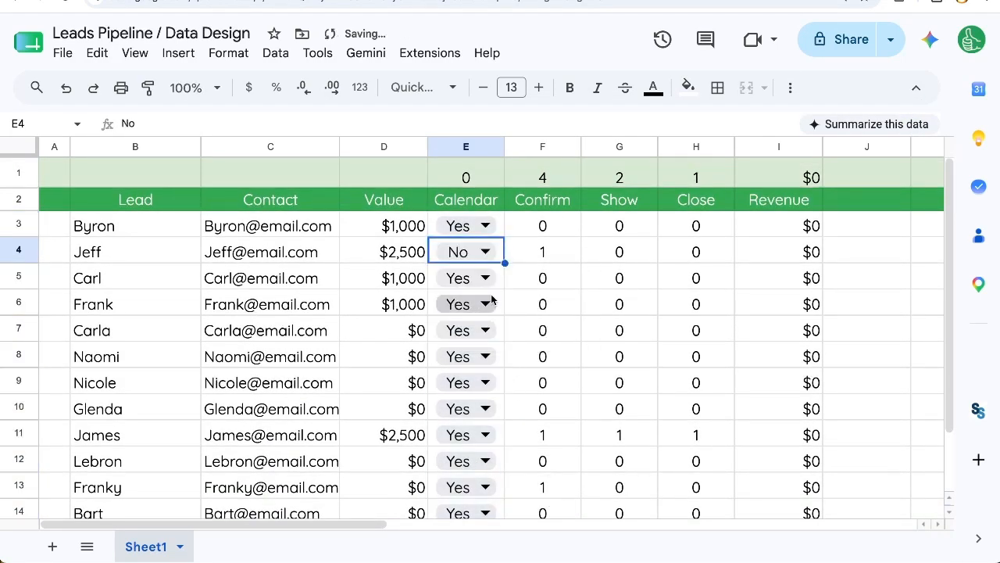
click(485, 304)
click(478, 357)
scroll(485, 367, down, 3)
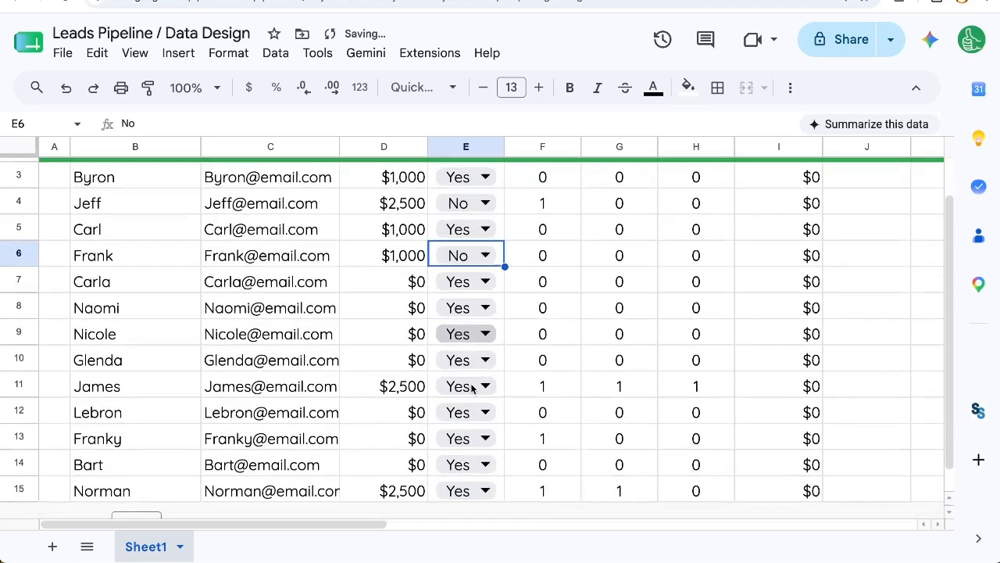
click(485, 360)
click(485, 422)
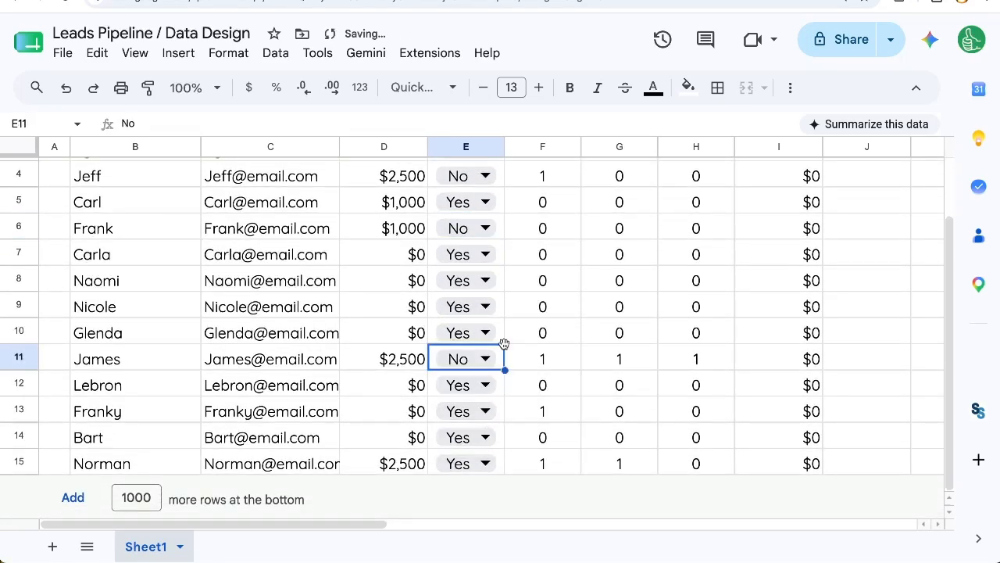
scroll(512, 336, up, 3)
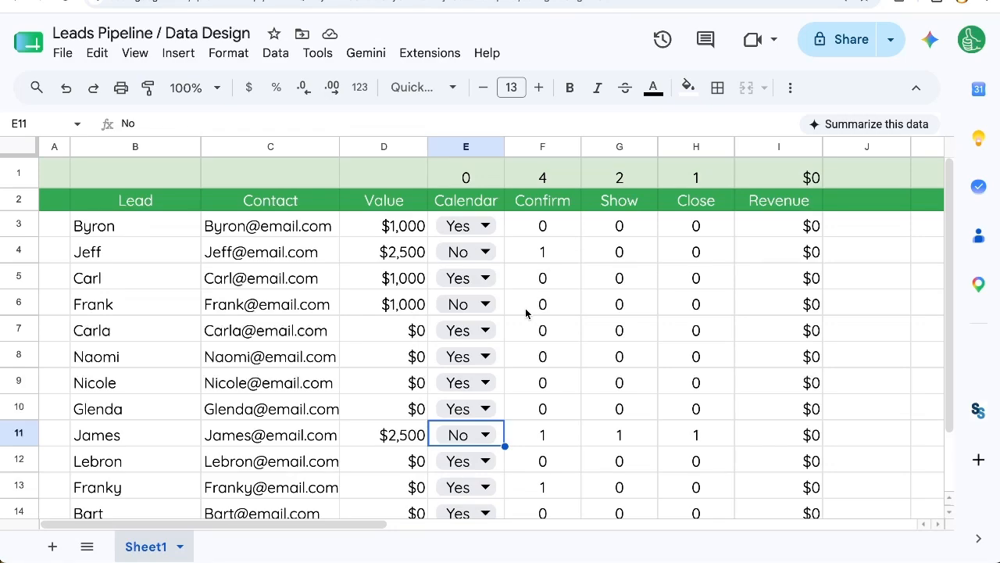
- Color the dropdown's Yes option light green and its No option light red, applying the change to all matching dropdowns
click(485, 226)
click(571, 312)
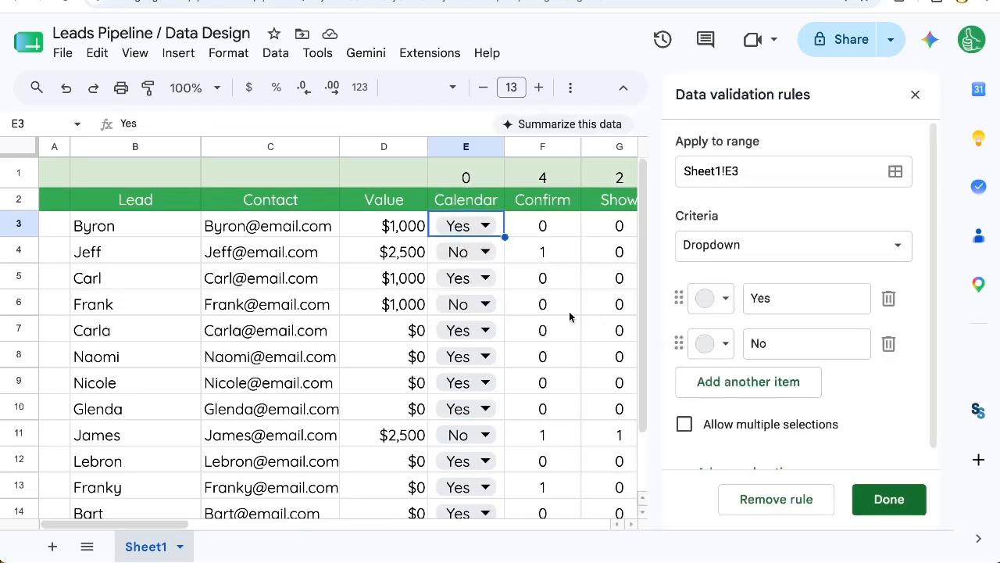
click(711, 298)
click(833, 361)
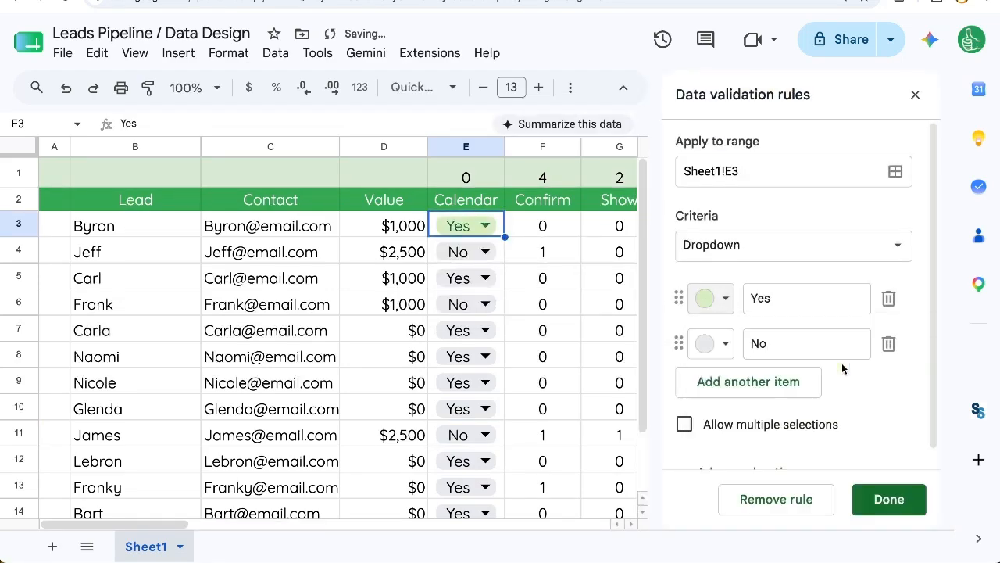
click(710, 344)
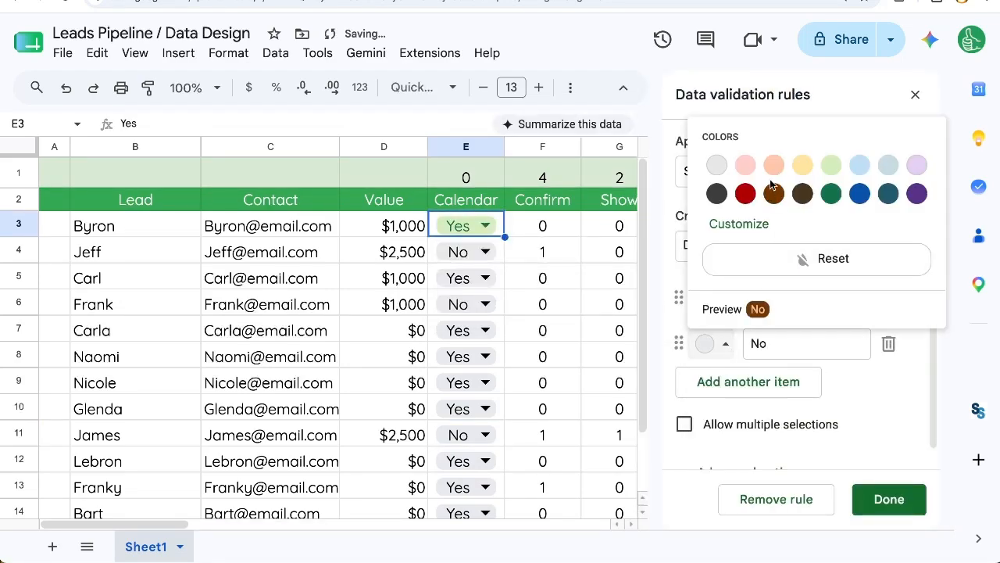
click(739, 163)
click(874, 491)
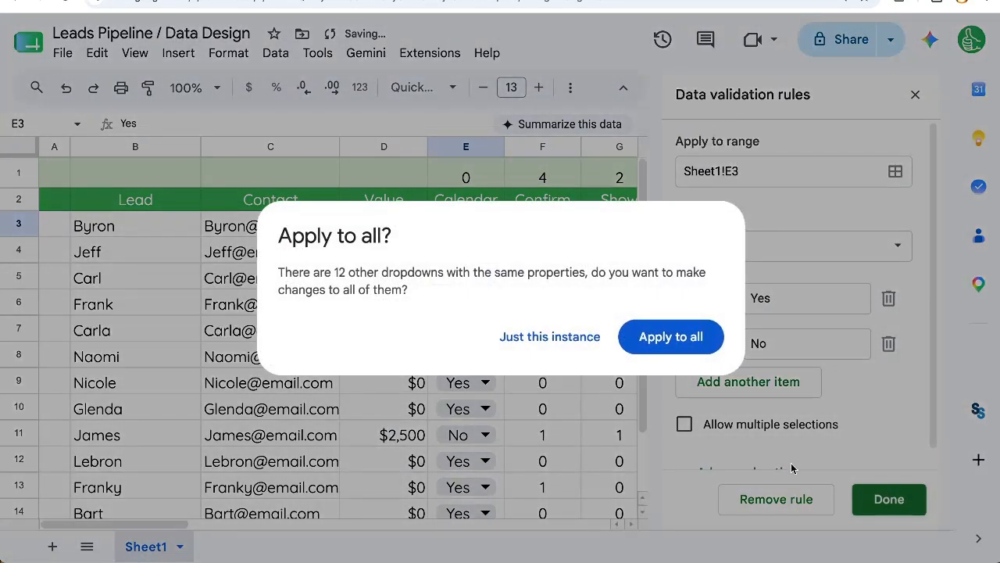
click(638, 345)
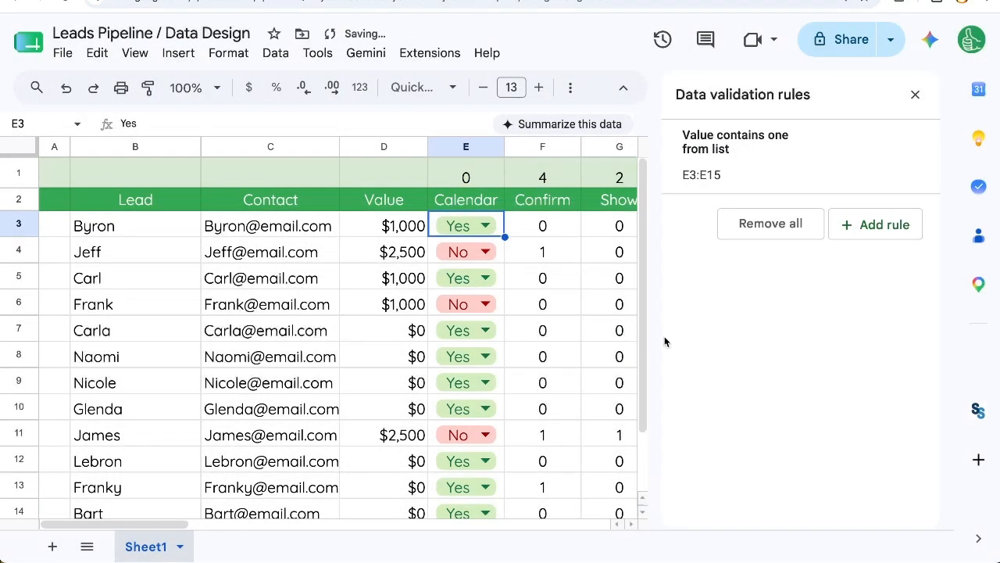
click(914, 96)
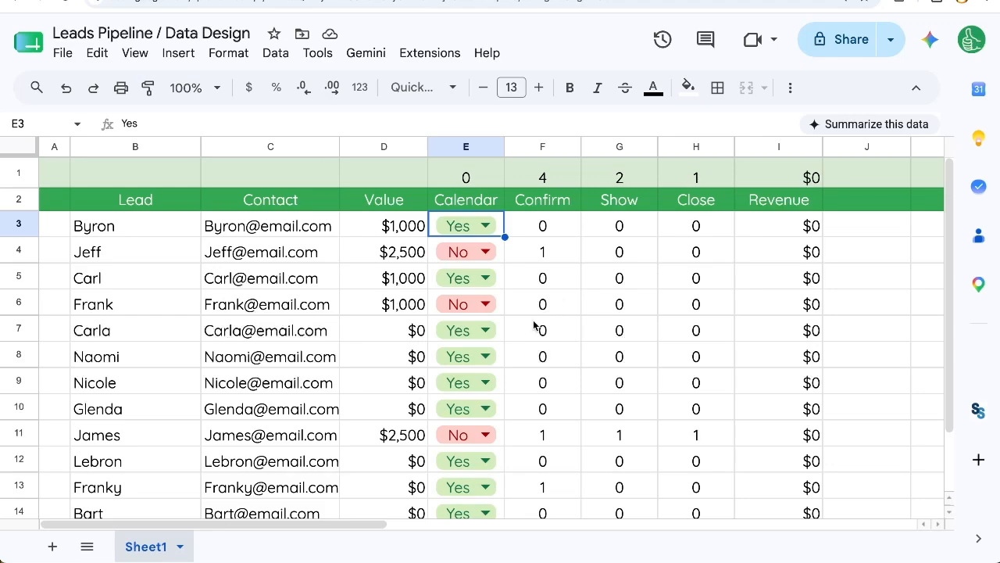
- Undo the dropdown colors, No selections, pasted dropdowns and the E3 dropdown itself, and select the Calendar total in E1
scroll(517, 330, down, 1)
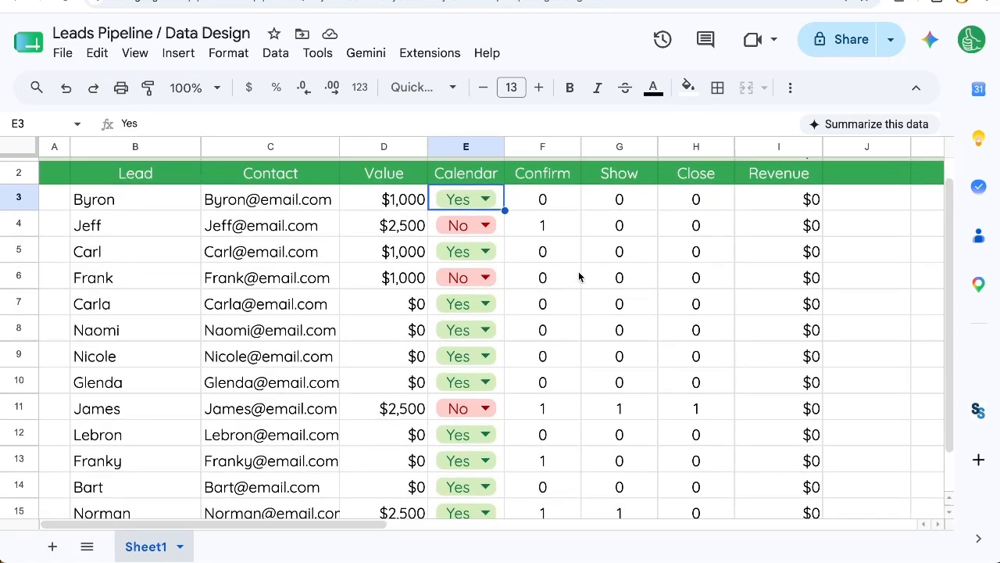
key(ctrl+z)
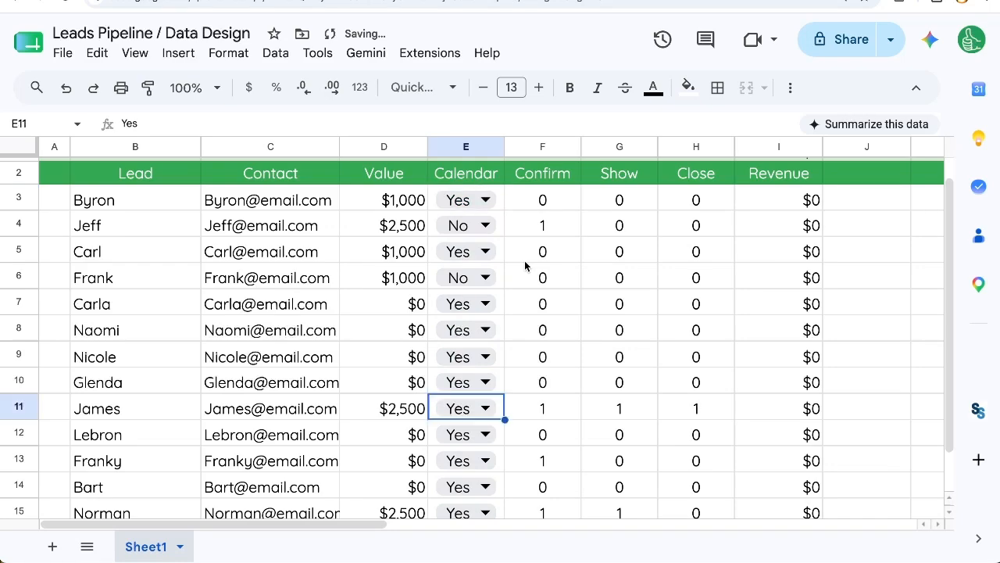
key(ctrl+z)
key(ctrl+z)
key(ctrl+z)
key(ctrl+z)
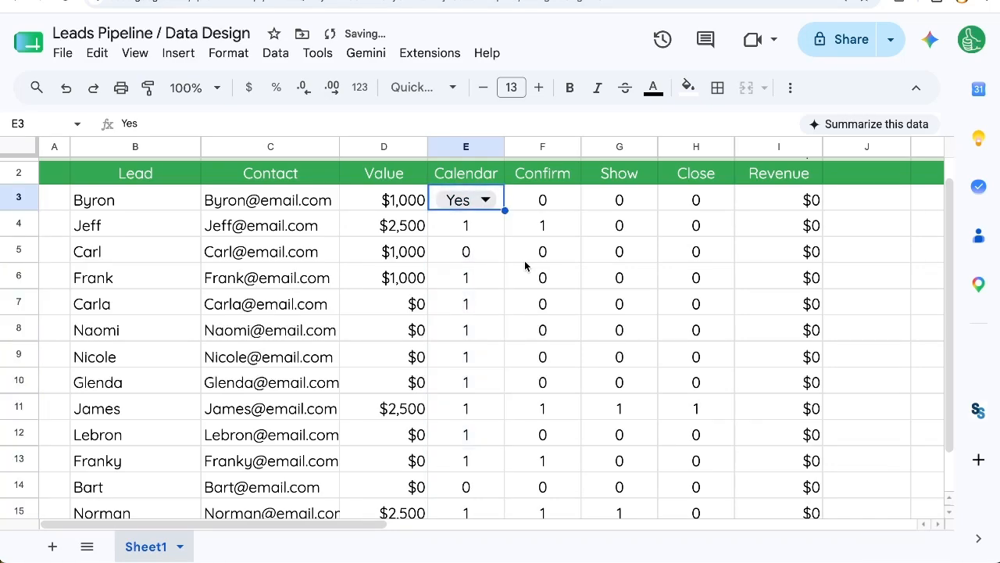
scroll(476, 227, up, 1)
click(466, 176)
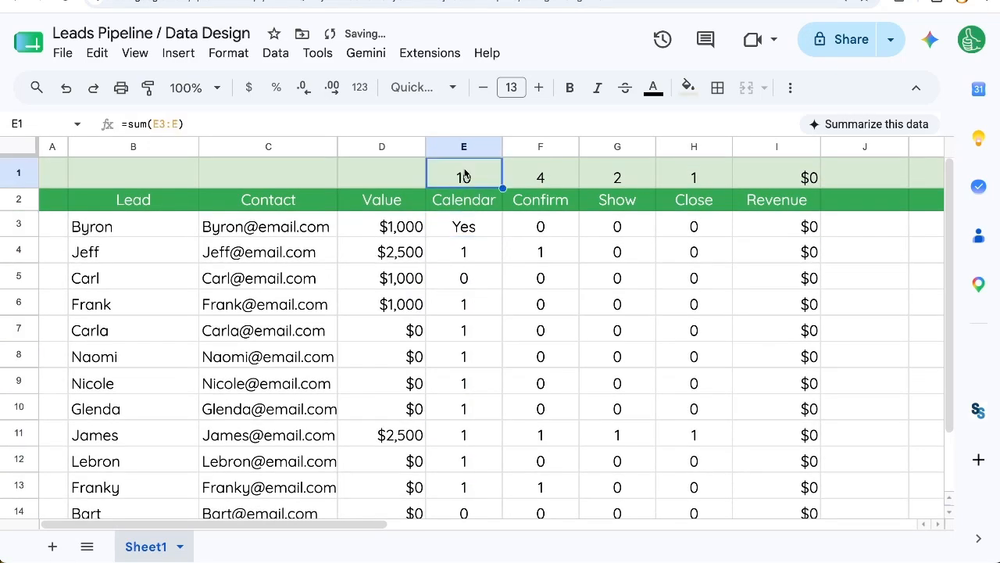
- Undo the last entry in E3 and check the Calendar values E3:E11 against the total formula in E1
key(ctrl+z)
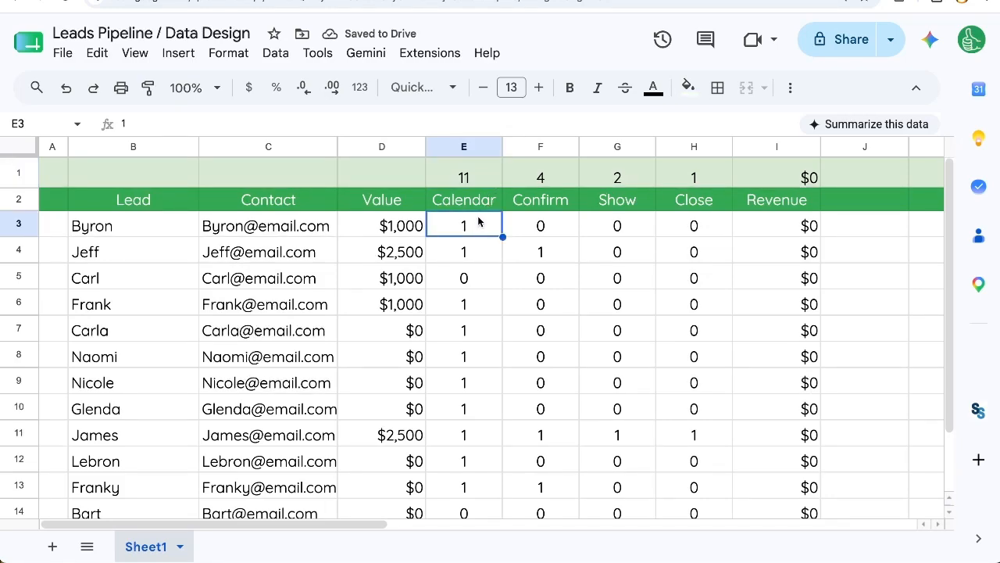
drag(478, 228, 472, 444)
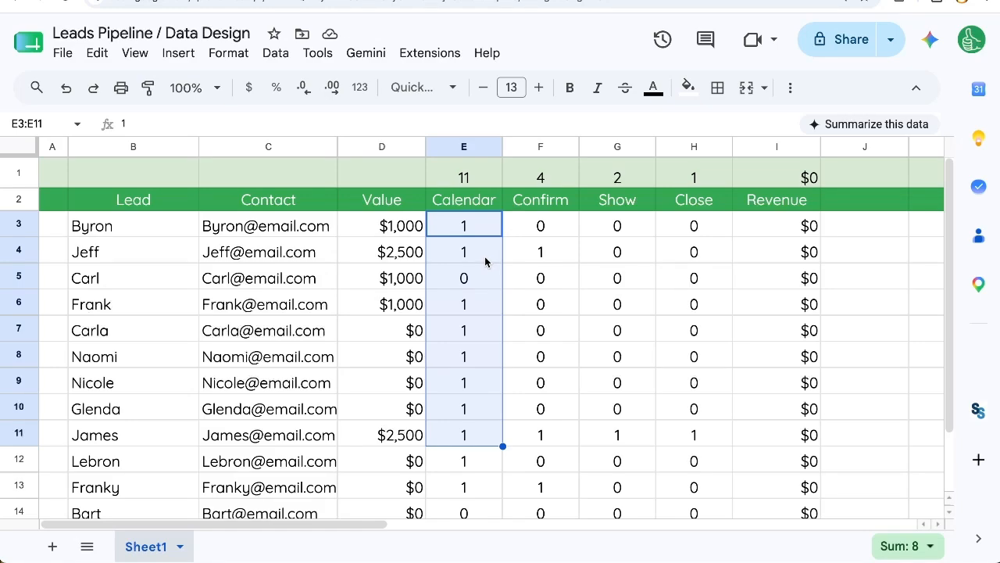
click(478, 177)
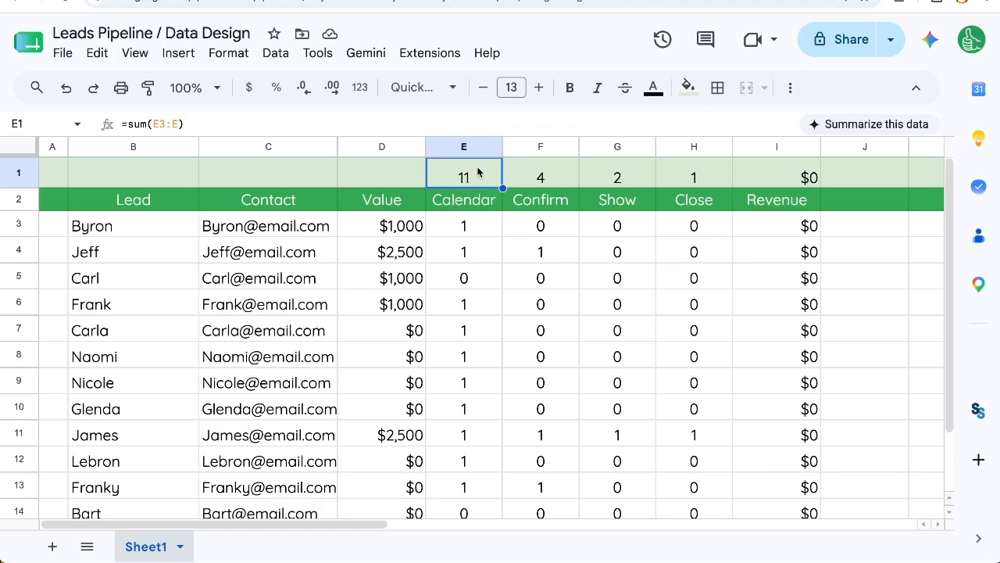
- Enter Yes in E3 and E4 and No in E5 of the Calendar column as plain text
click(468, 226)
text(Yes)
key(Return)
text(N)
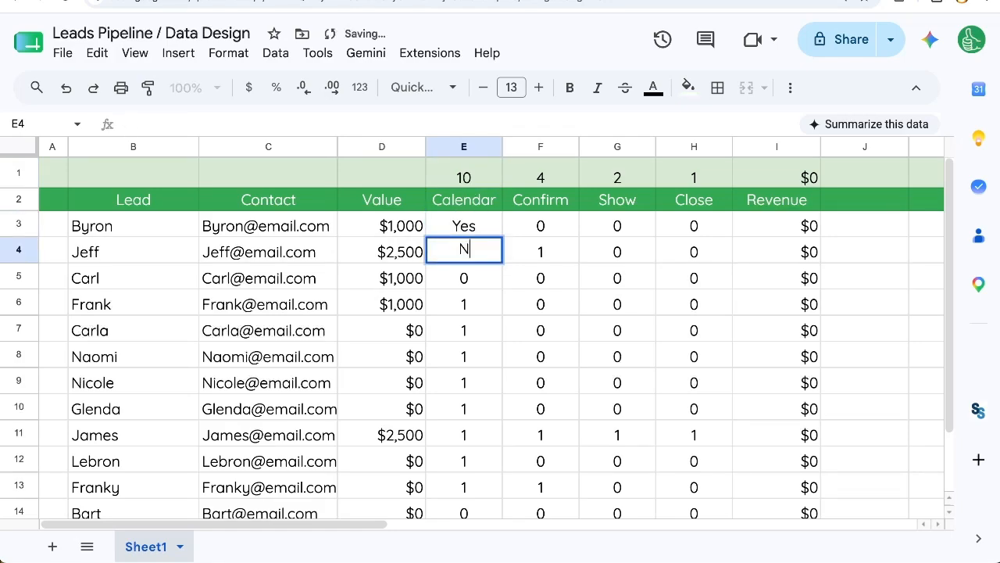
key(BackSpace)
text(Yes)
key(Return)
text(No)
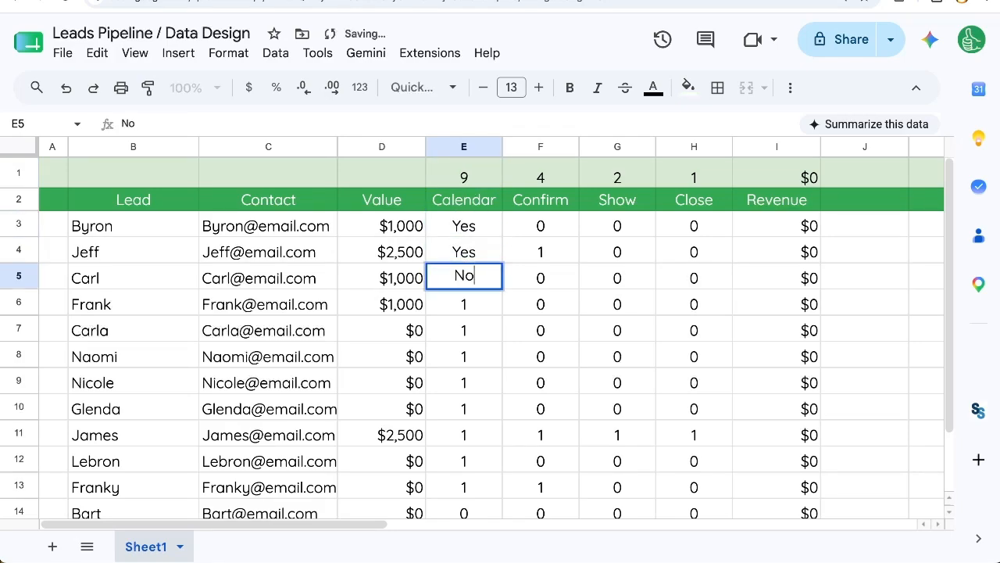
key(Return)
- Replace the Calendar total in E1 with the formula =COUNTIF(E3:E,"Yes")
click(474, 178)
text(=)
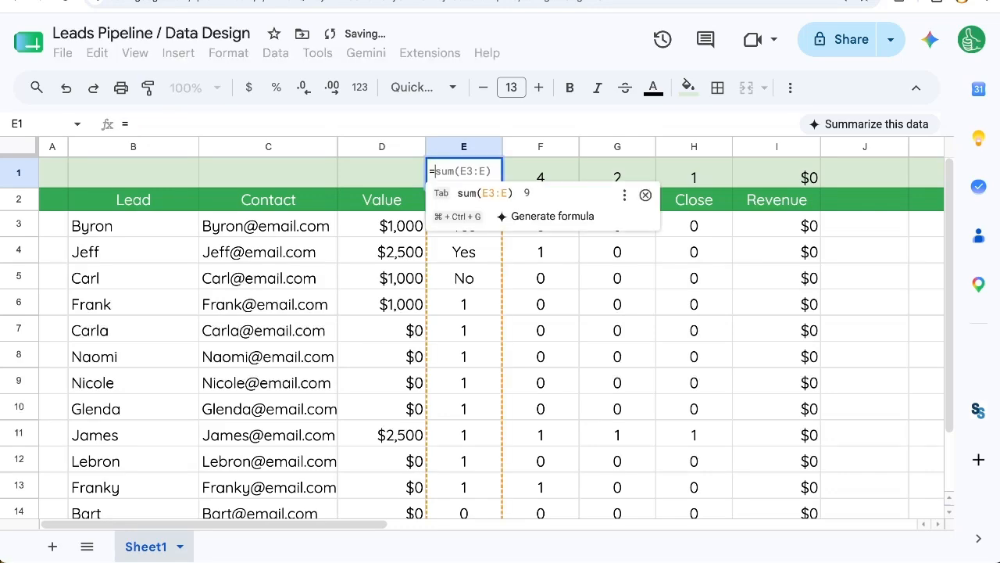
text(COUNTIF()
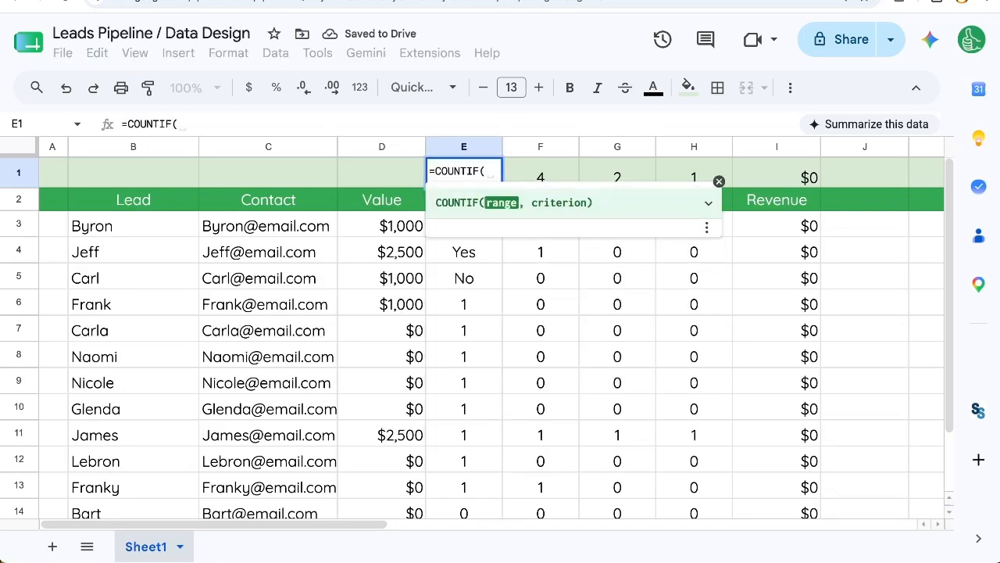
drag(463, 226, 268, 508)
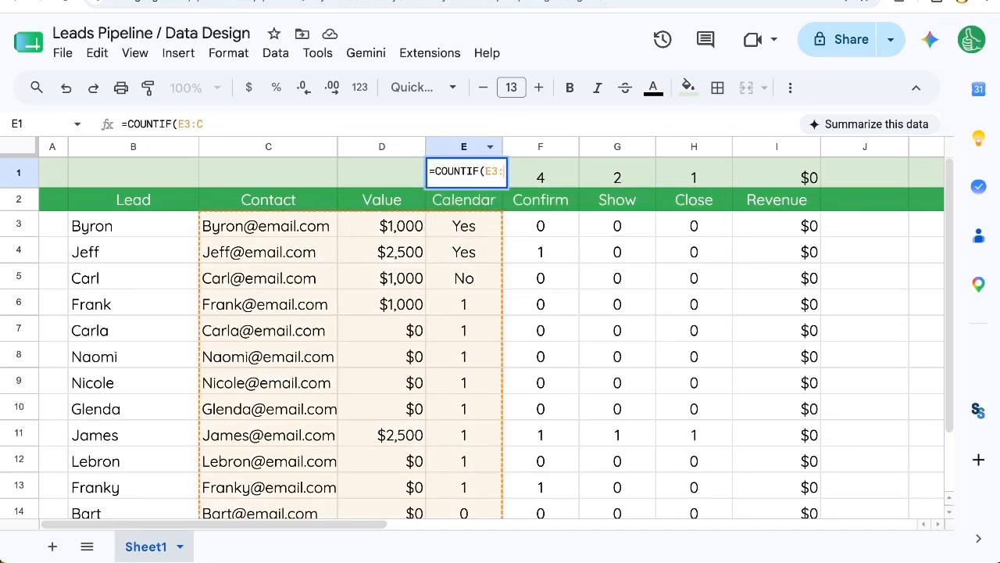
key(BackSpace)
text(E,"Yes")
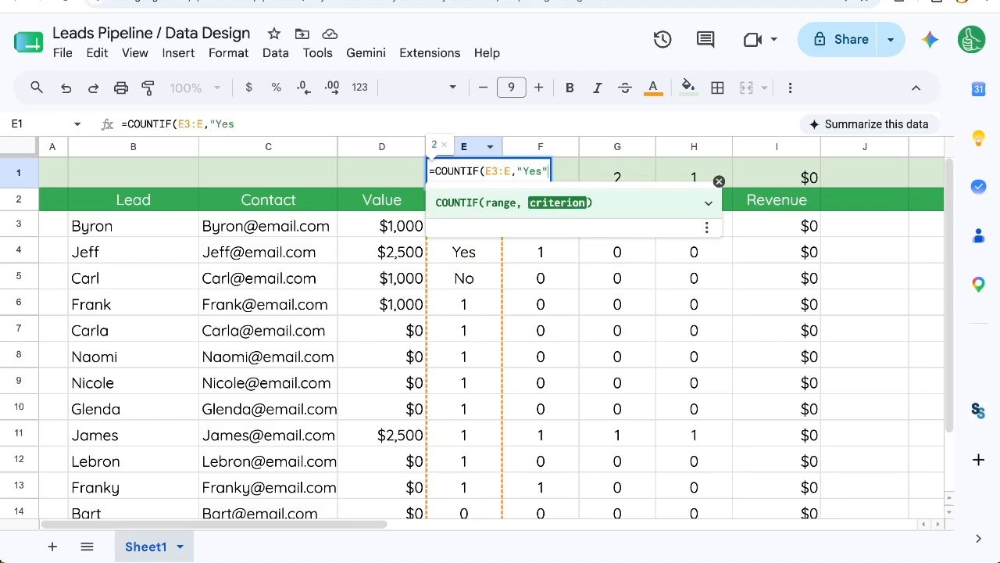
key(Return)
click(481, 168)
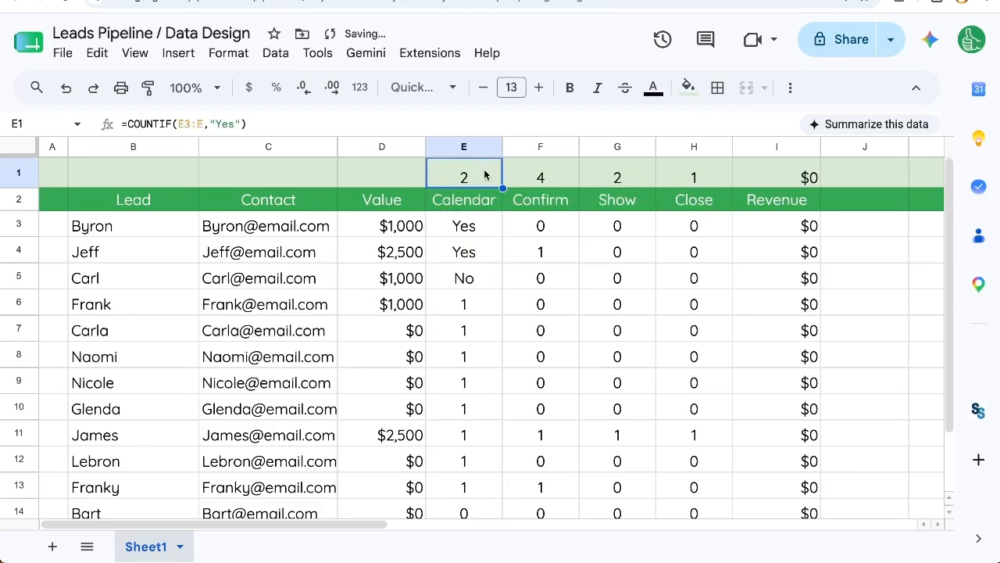
- Undo the COUNTIF formula in E1 and the text entries in E3:E5, restoring the numeric Calendar values
click(477, 224)
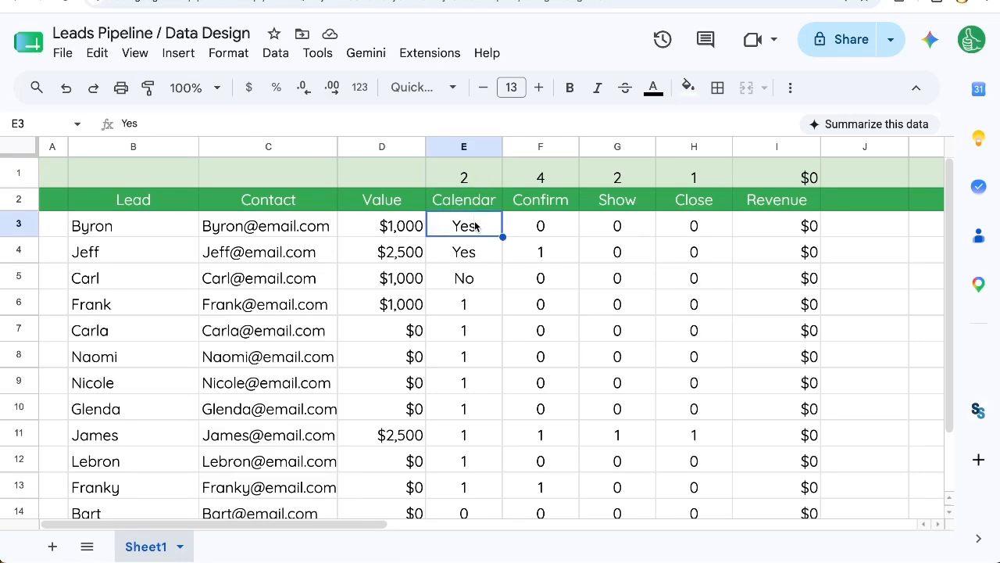
click(486, 176)
key(ctrl+z)
key(ctrl+z)
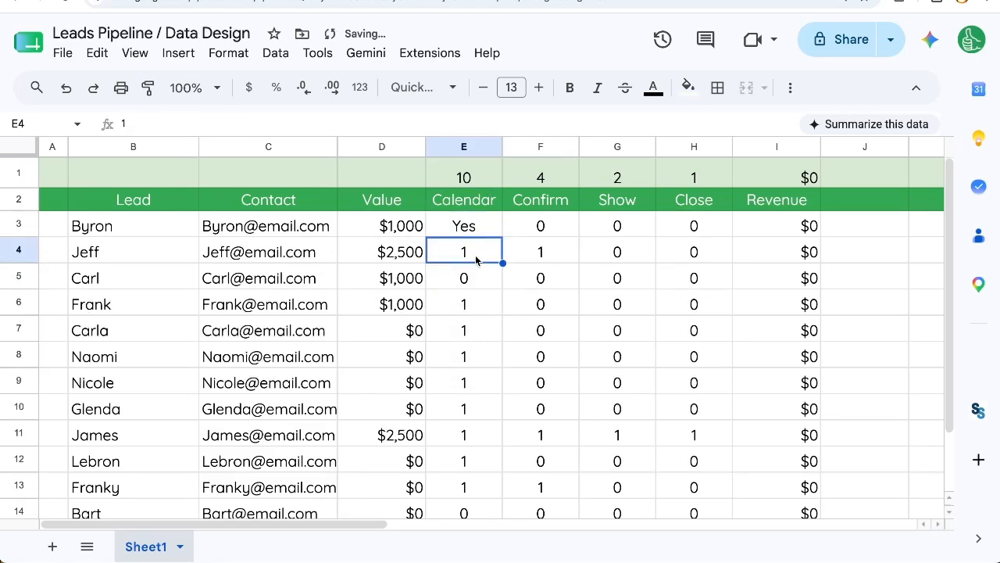
key(ctrl+z)
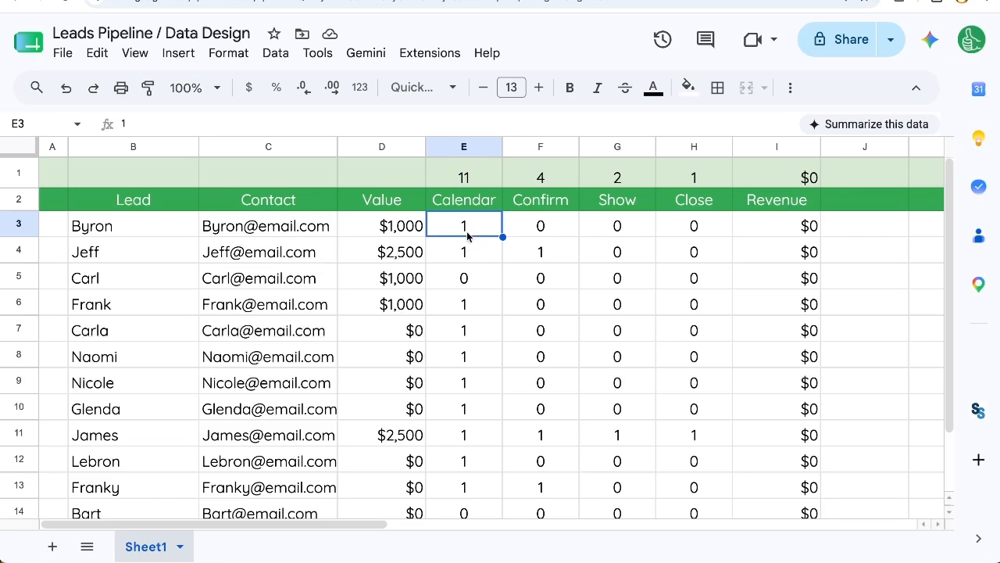
- Try the value 1 in Calendar cell E5, undo it, and select E3
double_click(467, 229)
click(463, 283)
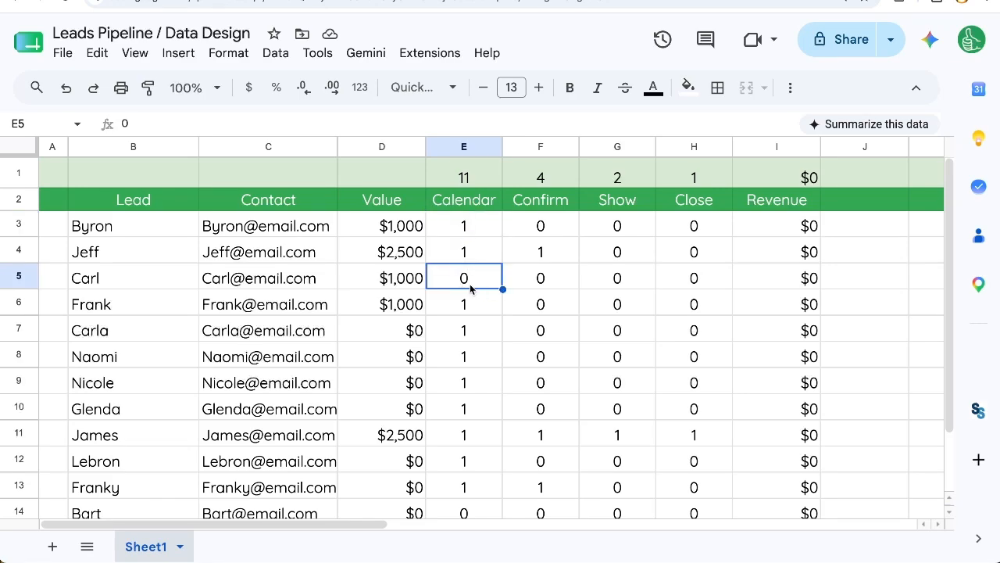
double_click(469, 282)
drag(482, 277, 443, 277)
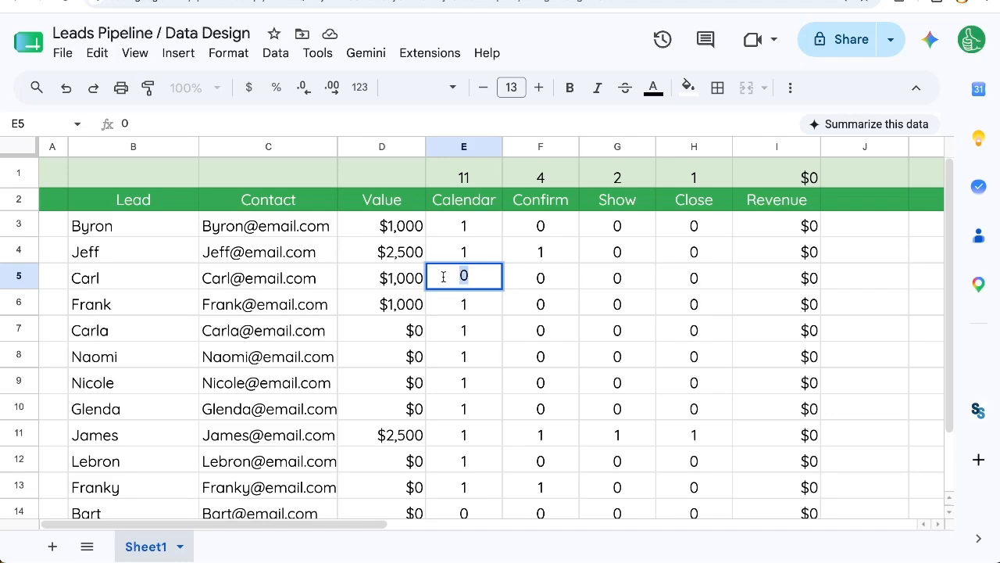
text(1)
key(Return)
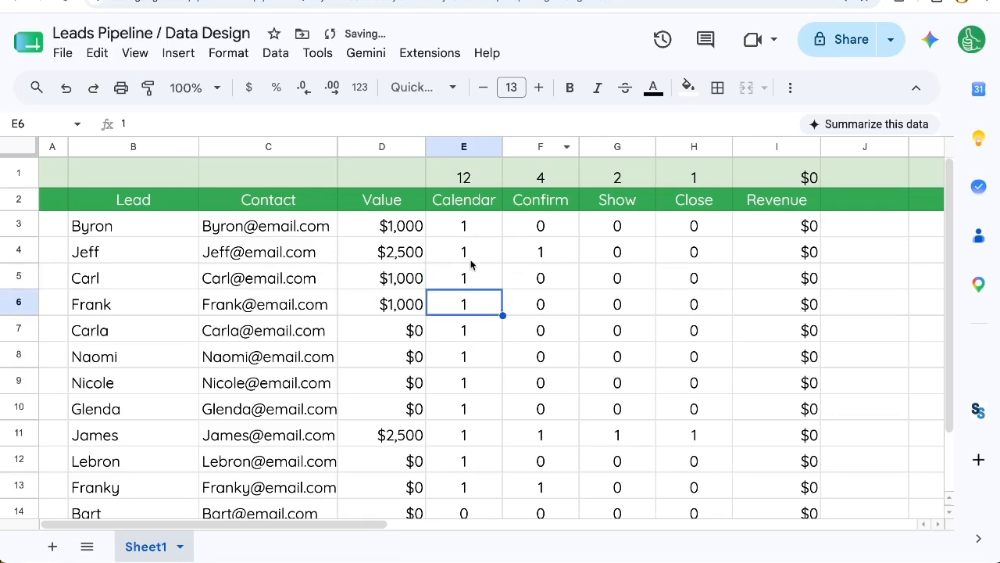
key(ctrl+z)
click(486, 230)
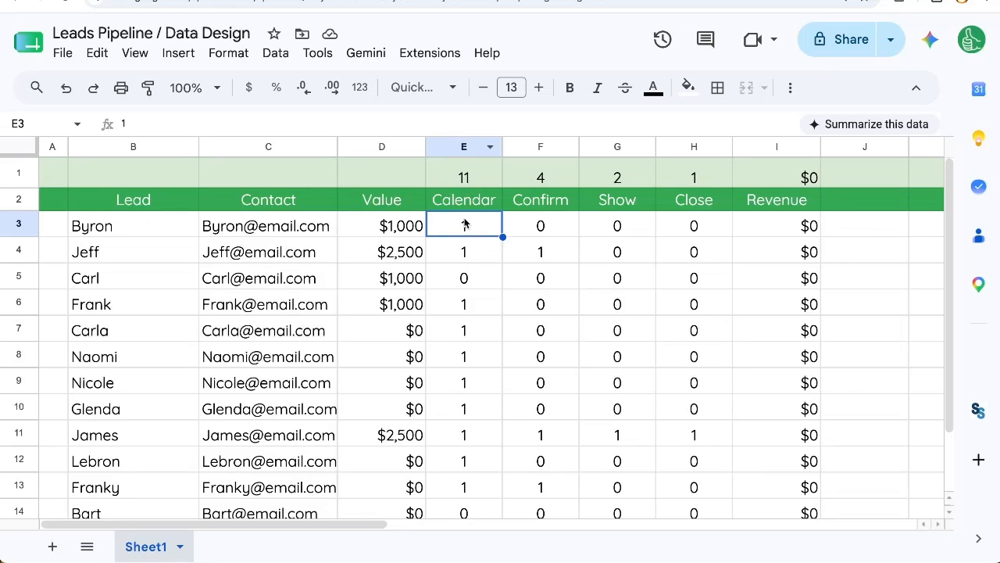
- Examine the 0/1 stage values from Calendar to Close across E3:H3 and down through E3:H12
drag(458, 229, 695, 226)
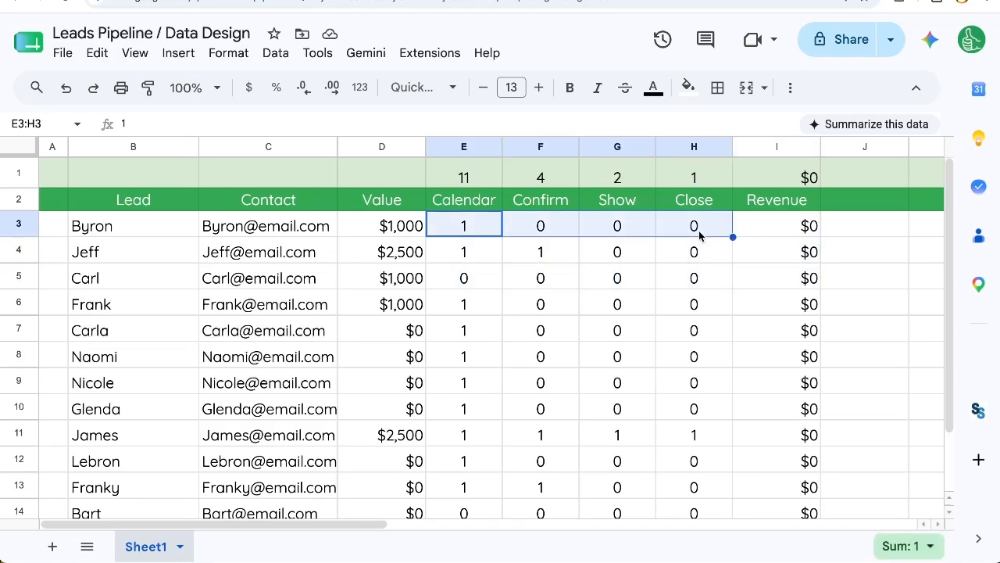
scroll(699, 249, down, 1)
scroll(699, 249, up, 1)
drag(477, 226, 706, 466)
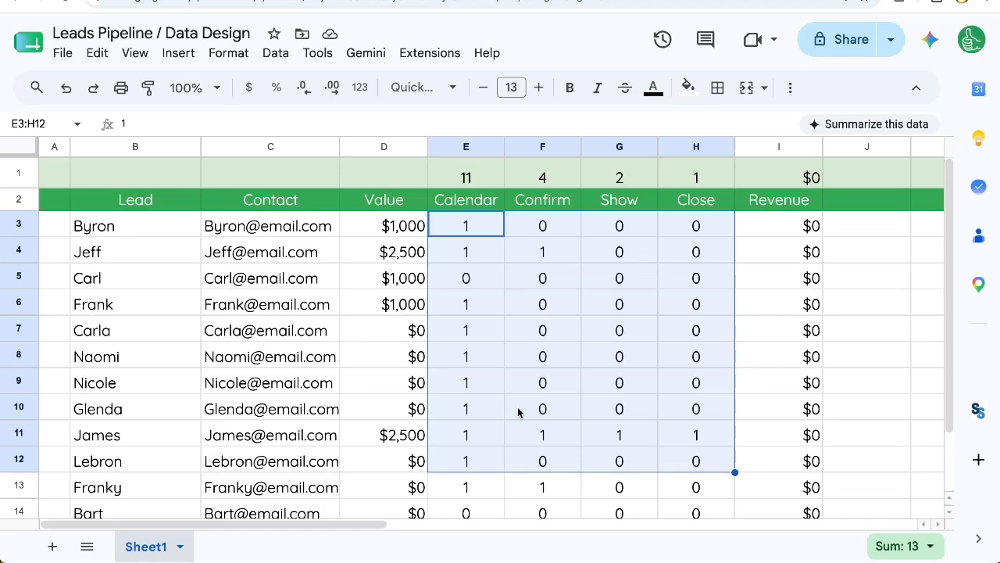
click(493, 281)
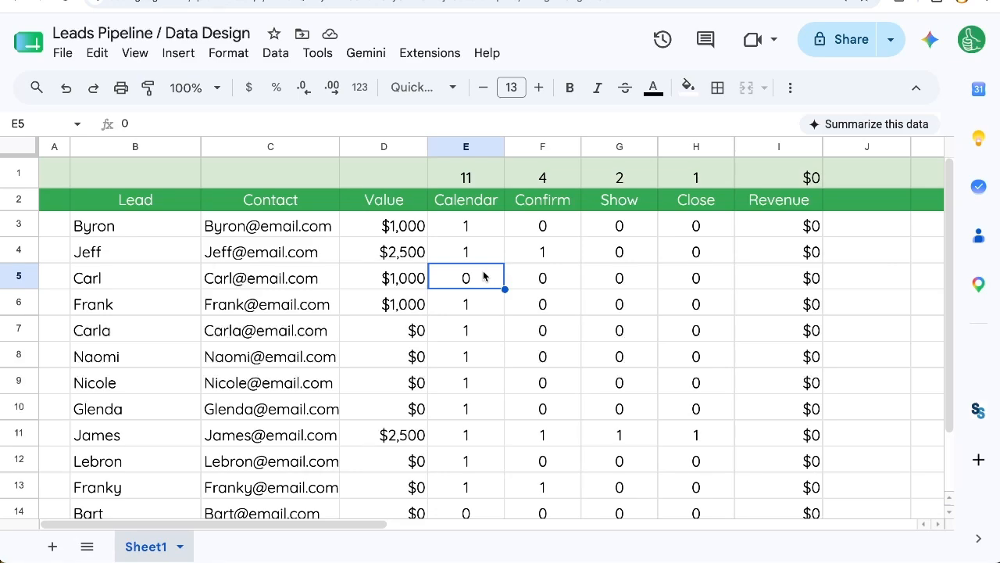
click(473, 229)
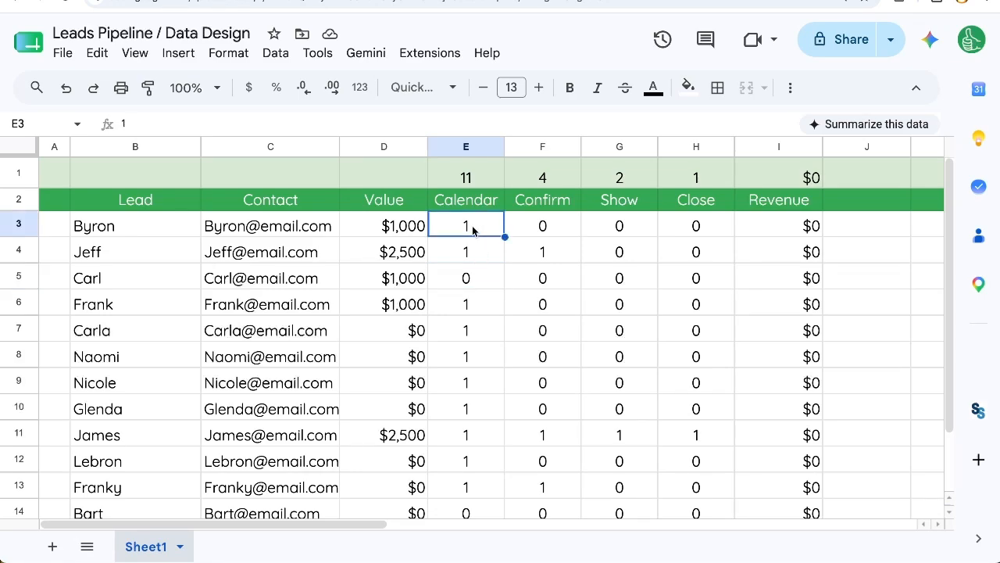
drag(485, 233, 683, 239)
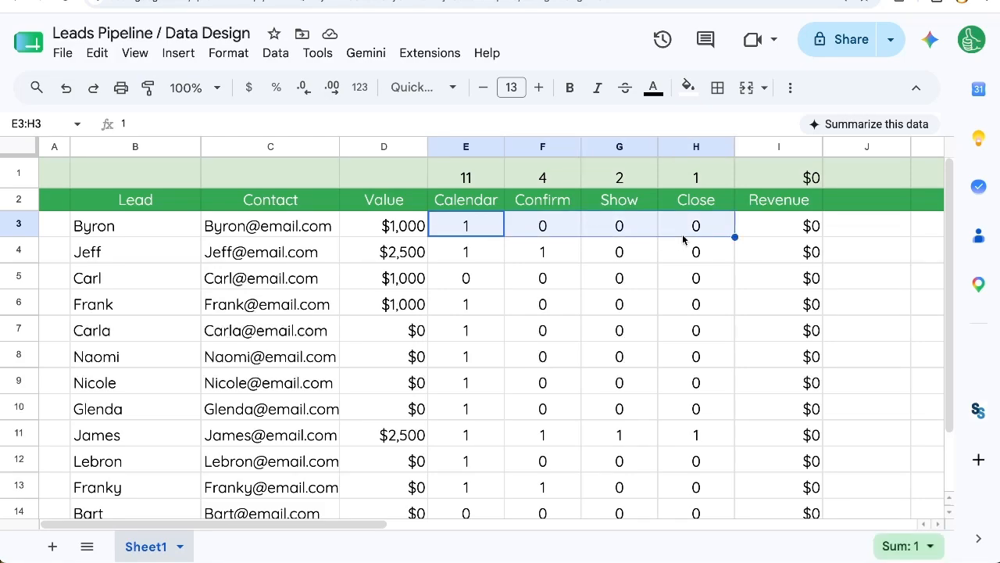
click(491, 227)
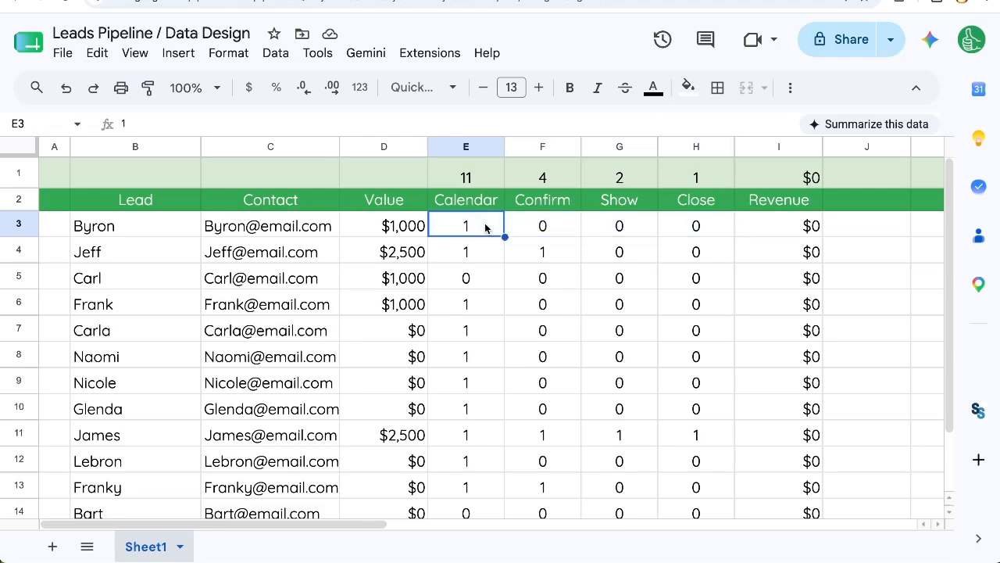
- Insert checkboxes in the four stage cells E3:H3, replacing the numeric values
drag(475, 221, 699, 221)
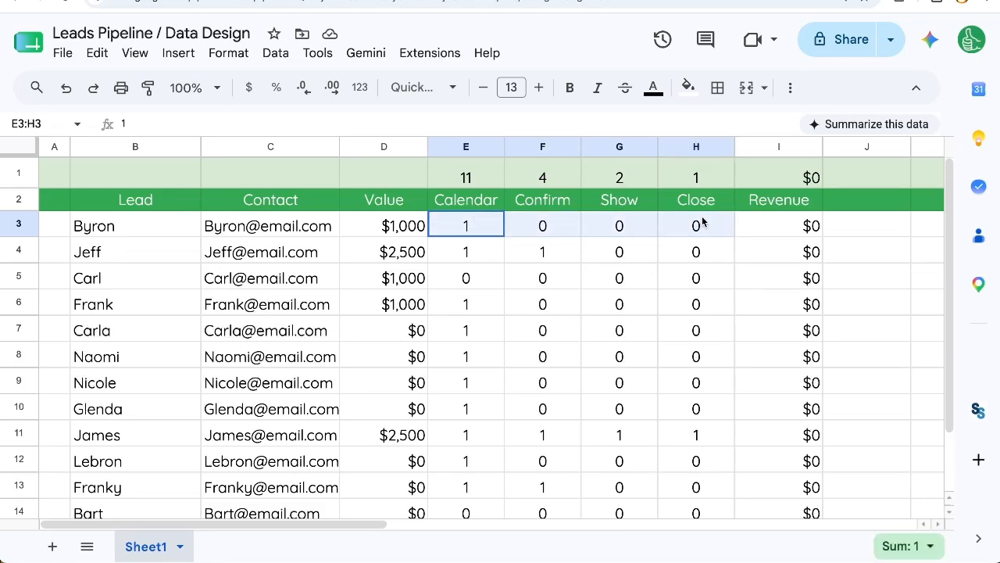
scroll(672, 358, down, 1)
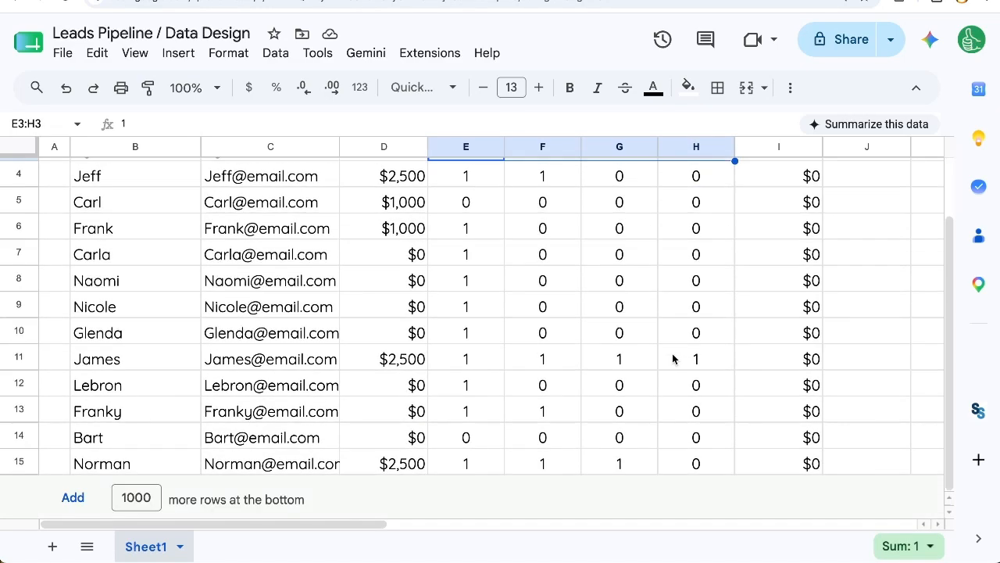
scroll(672, 358, up, 1)
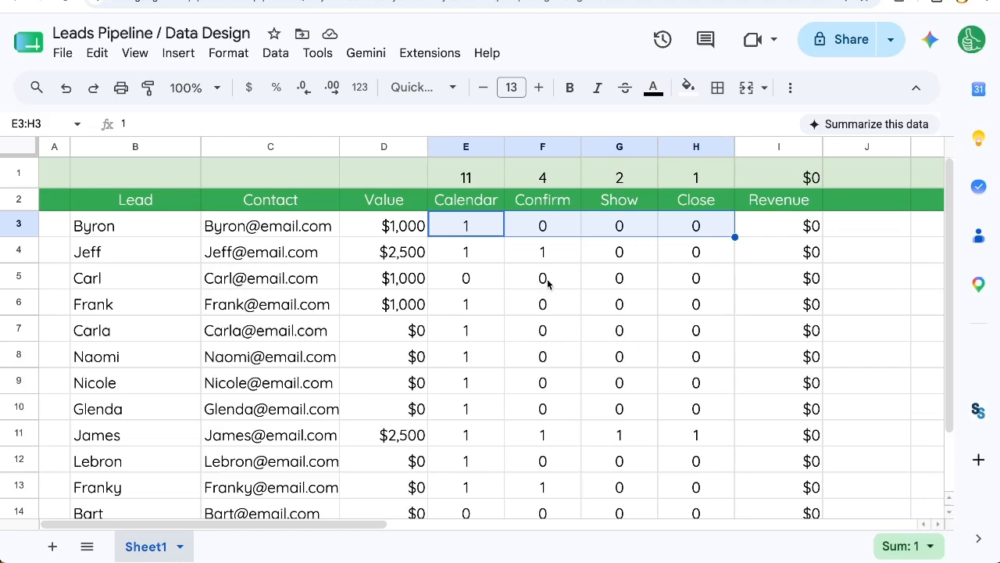
click(175, 58)
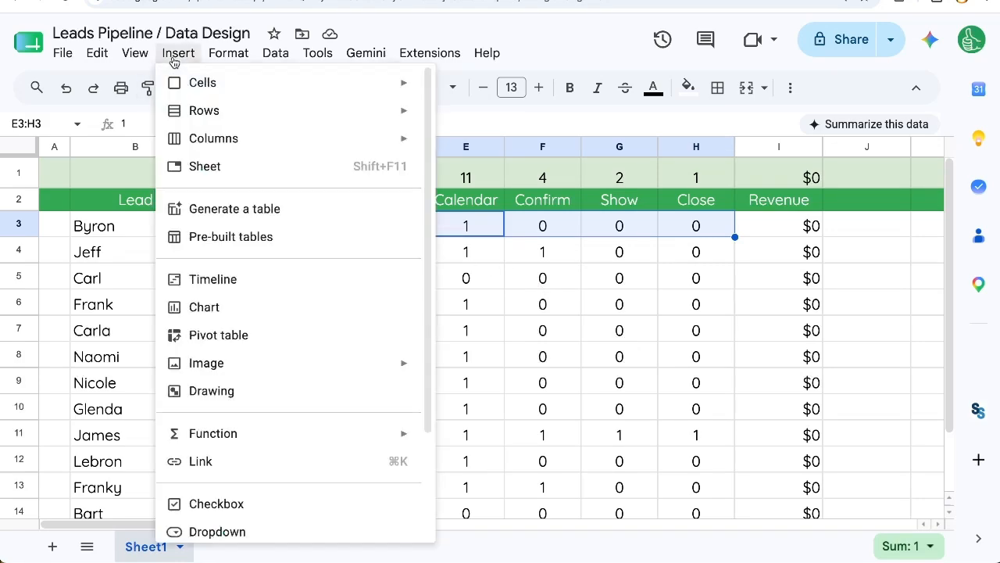
click(234, 507)
- Tick the Calendar, Confirm and Show checkboxes in row 3
click(466, 226)
click(544, 226)
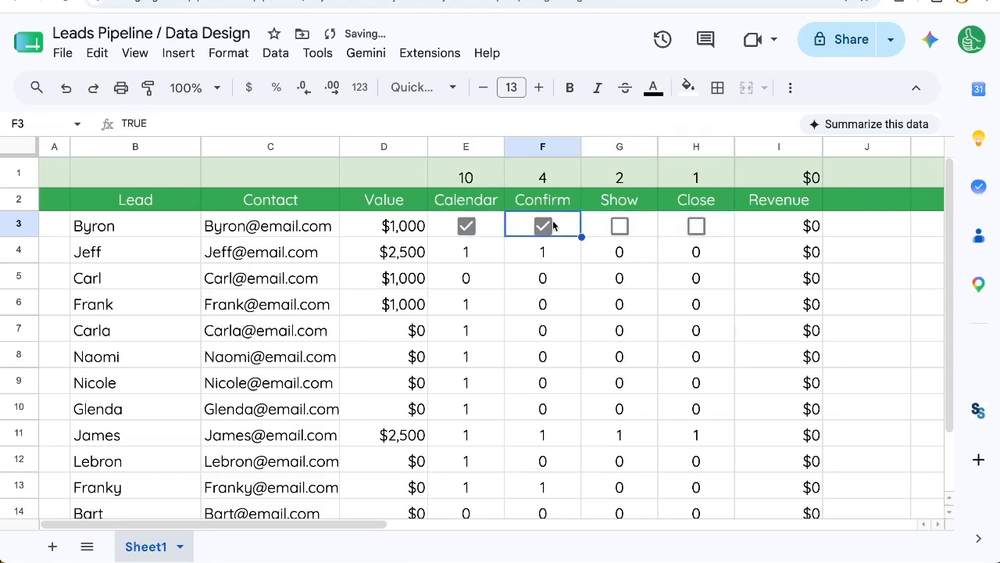
click(549, 257)
click(620, 225)
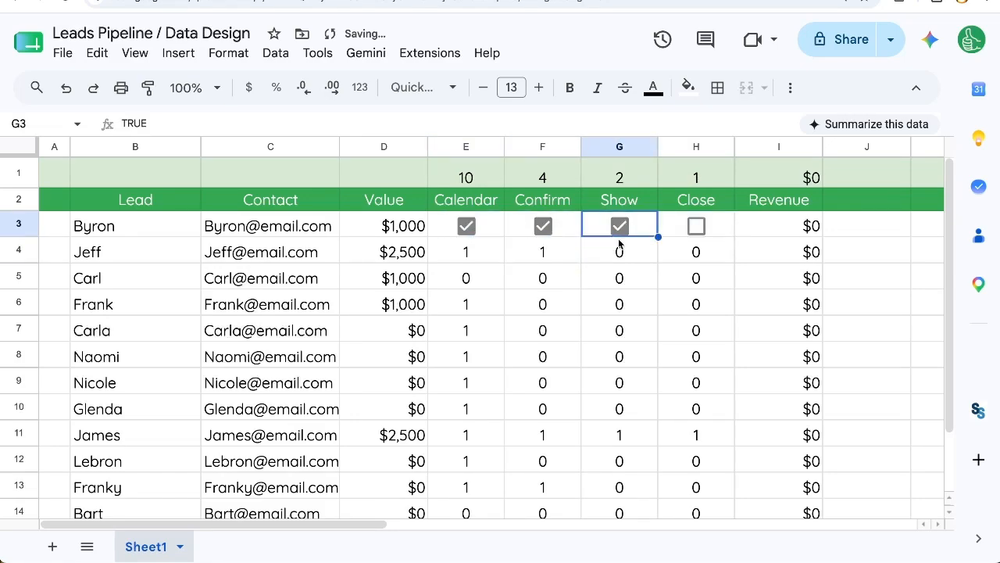
click(602, 267)
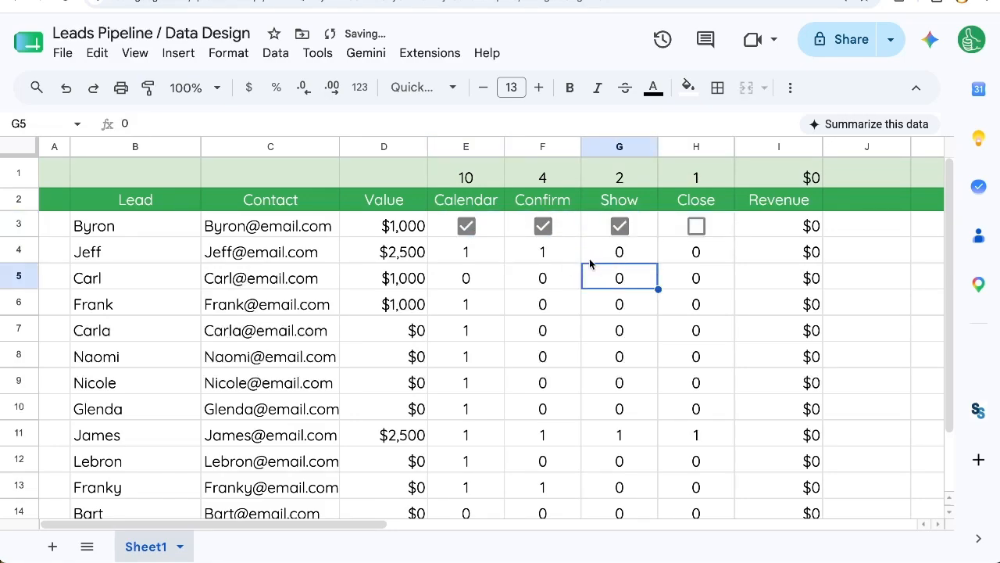
- Inspect the underlying value of the E3 checkbox in both its ticked and unticked states, leaving it ticked
click(469, 233)
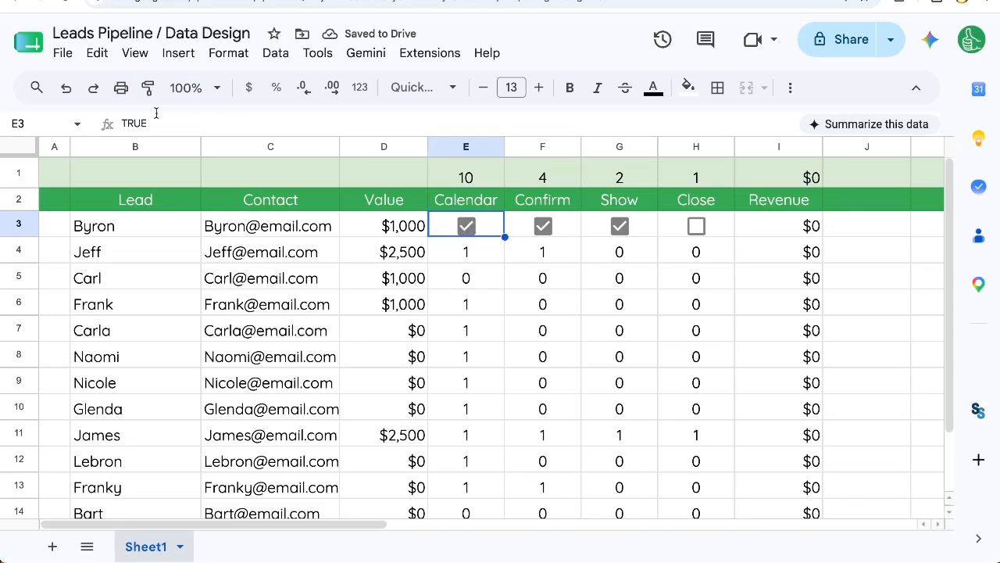
double_click(135, 124)
key(Escape)
click(469, 227)
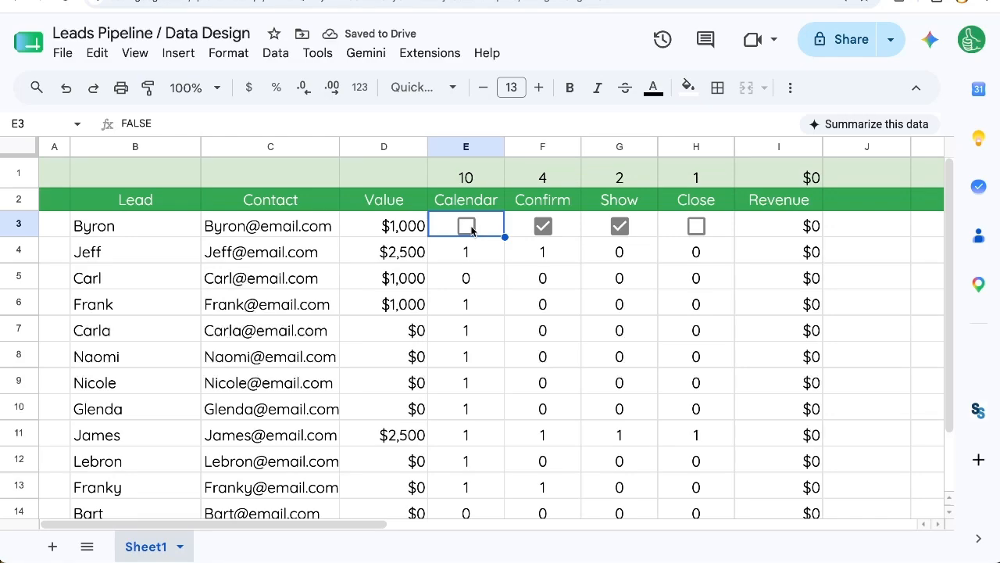
click(472, 230)
- Open the checkbox data validation rule that applies to E3:H3 for editing
right_click(484, 227)
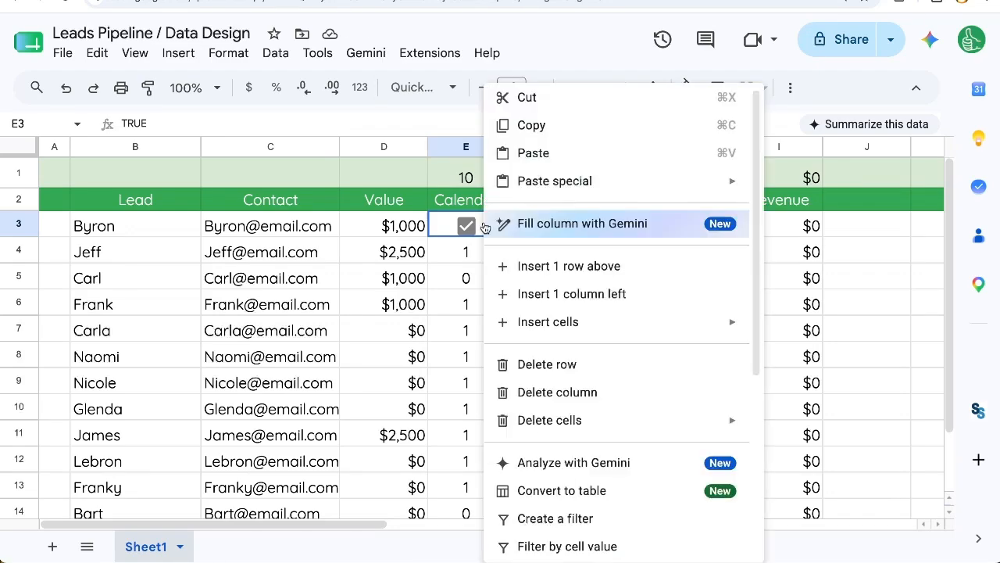
scroll(599, 462, down, 5)
mouse_move(587, 544)
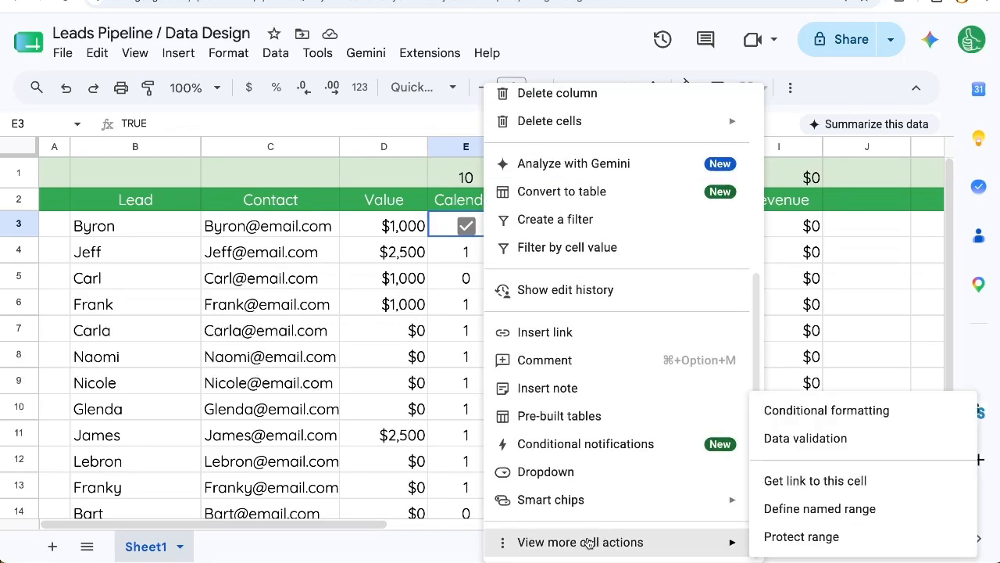
click(805, 438)
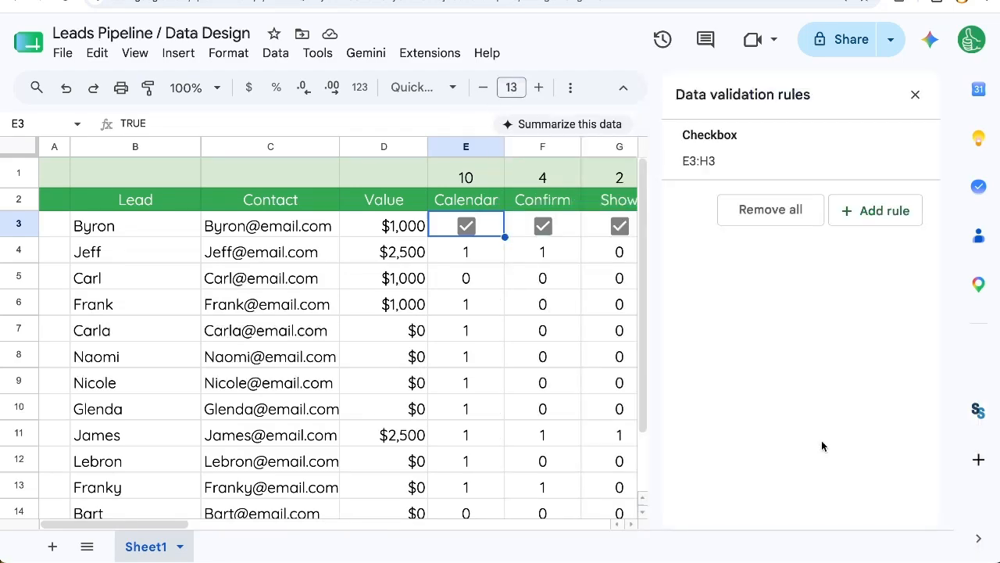
click(770, 151)
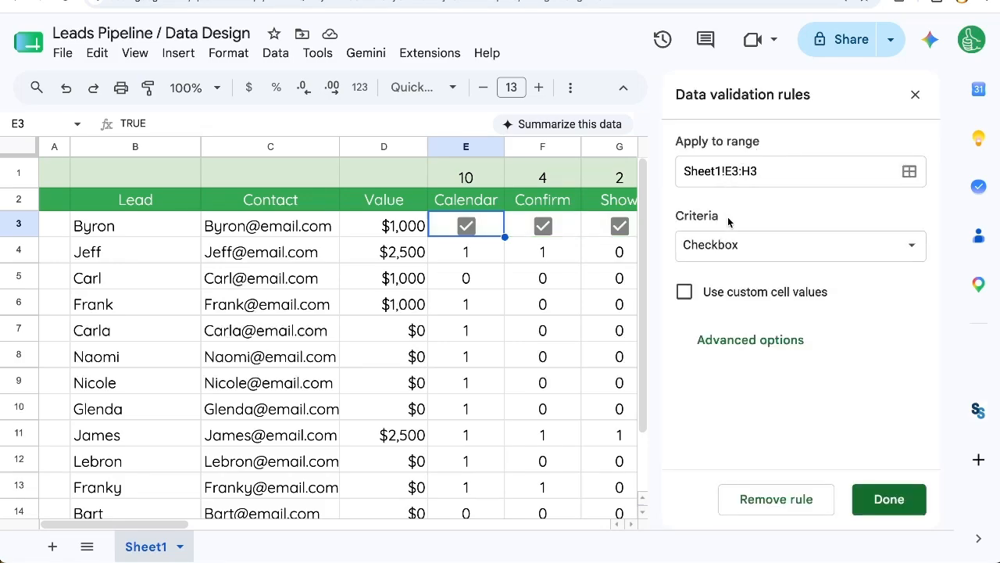
- Enable custom cell values for the E3:H3 checkboxes, with 1 for checked and 0 for unchecked, and save the rule
click(685, 290)
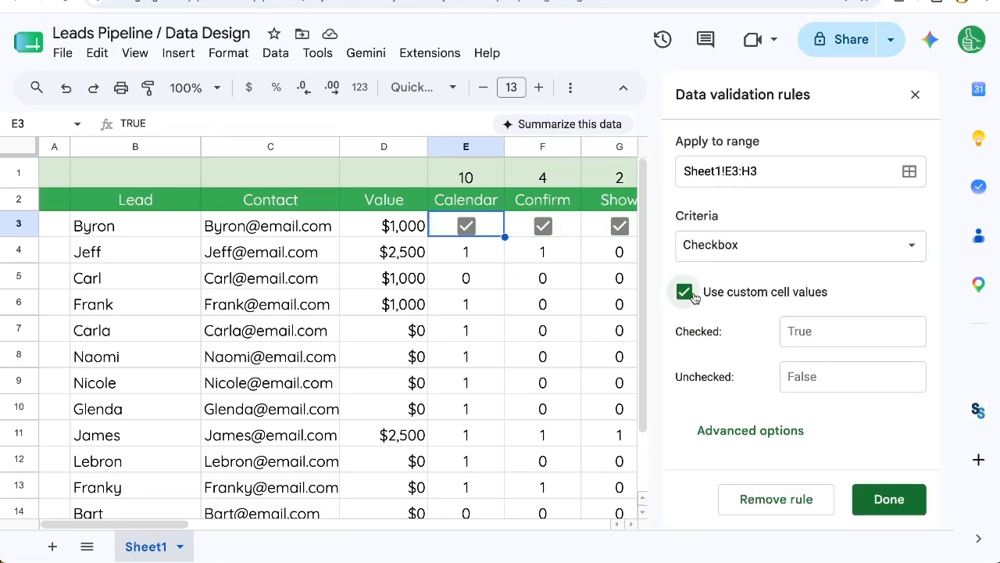
click(682, 292)
click(698, 297)
click(810, 332)
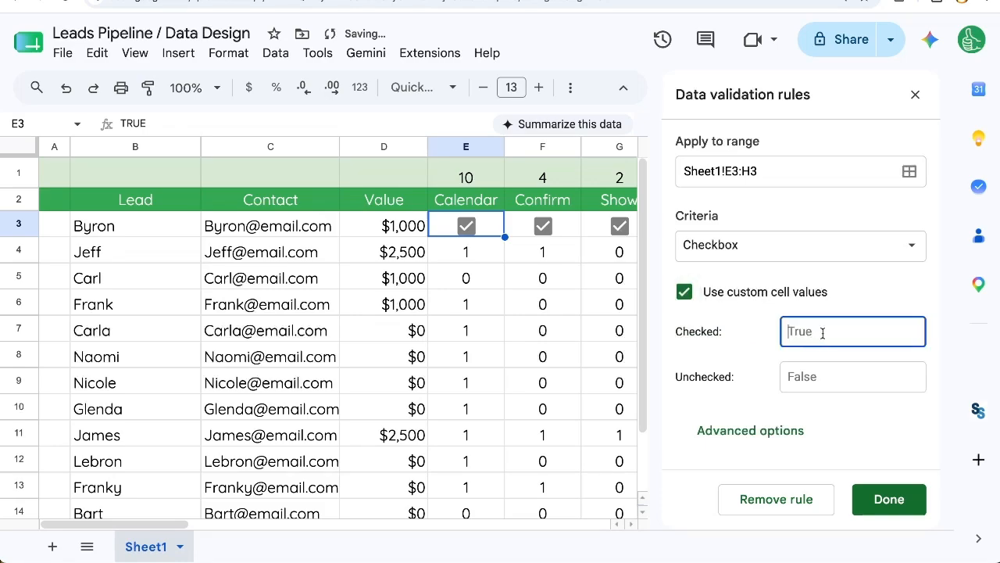
text(1)
click(806, 377)
text(0)
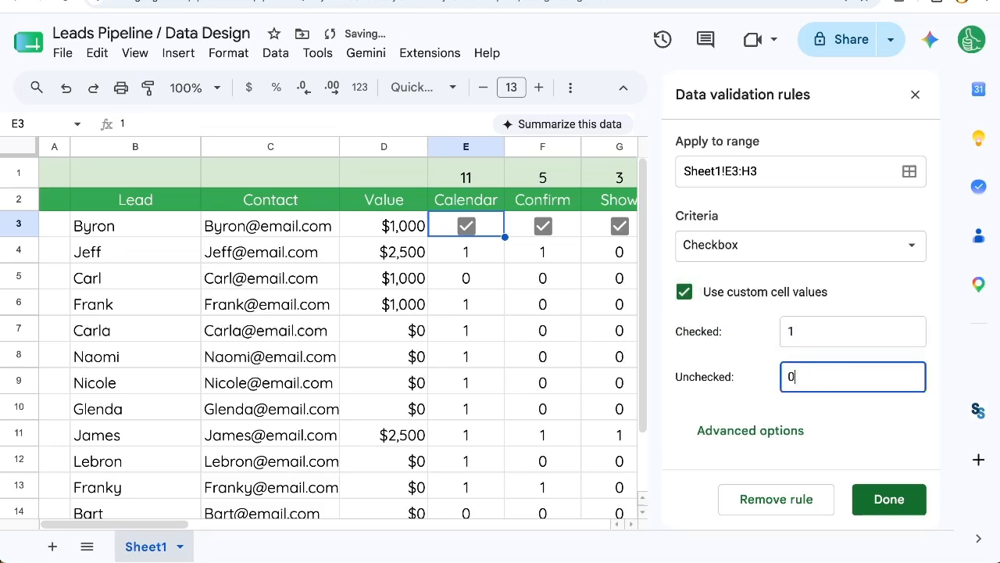
click(904, 521)
click(899, 504)
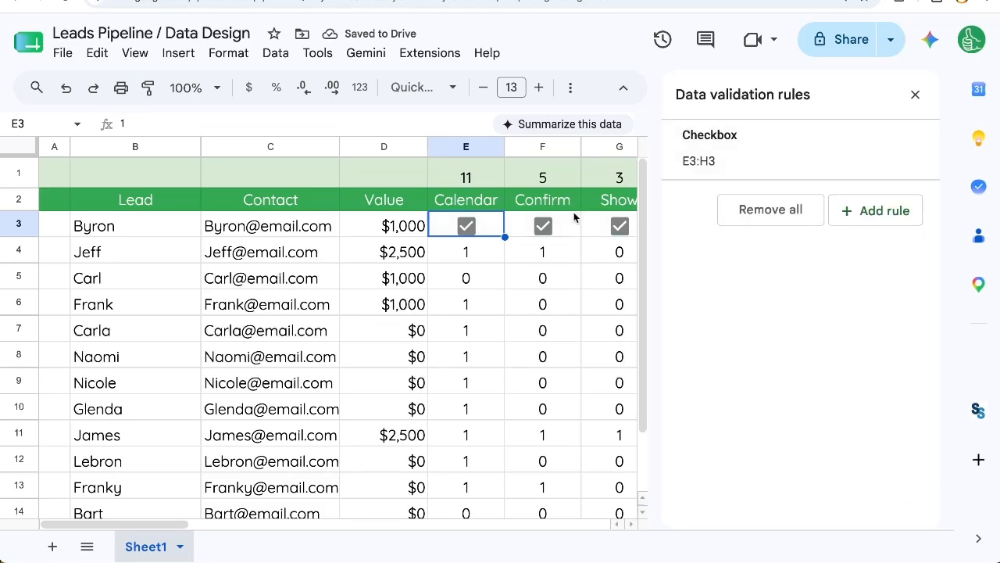
click(915, 95)
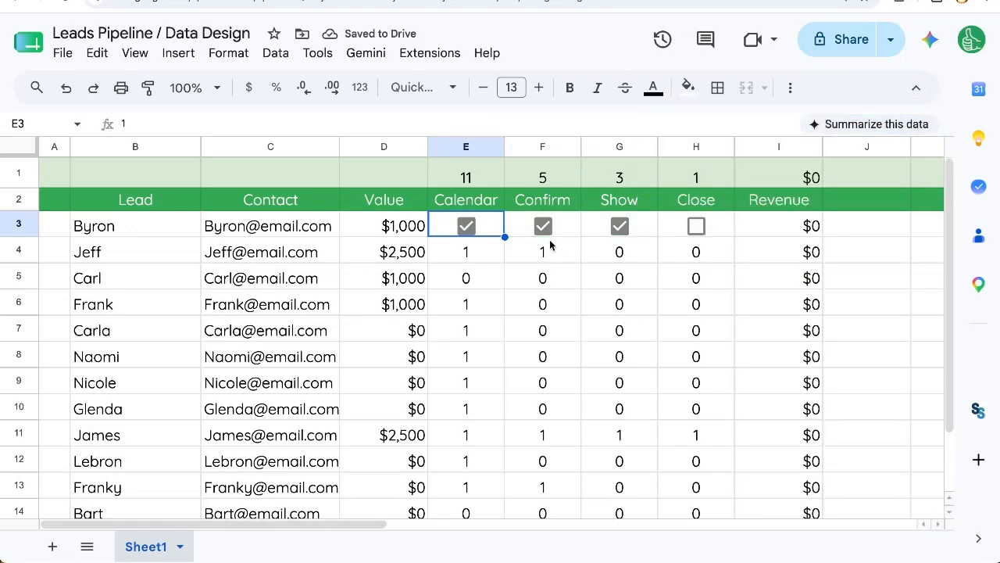
- Toggle the E3 checkbox to compare its underlying values, leave it ticked, and check the stage totals in E1:H1
drag(126, 124, 89, 128)
key(Escape)
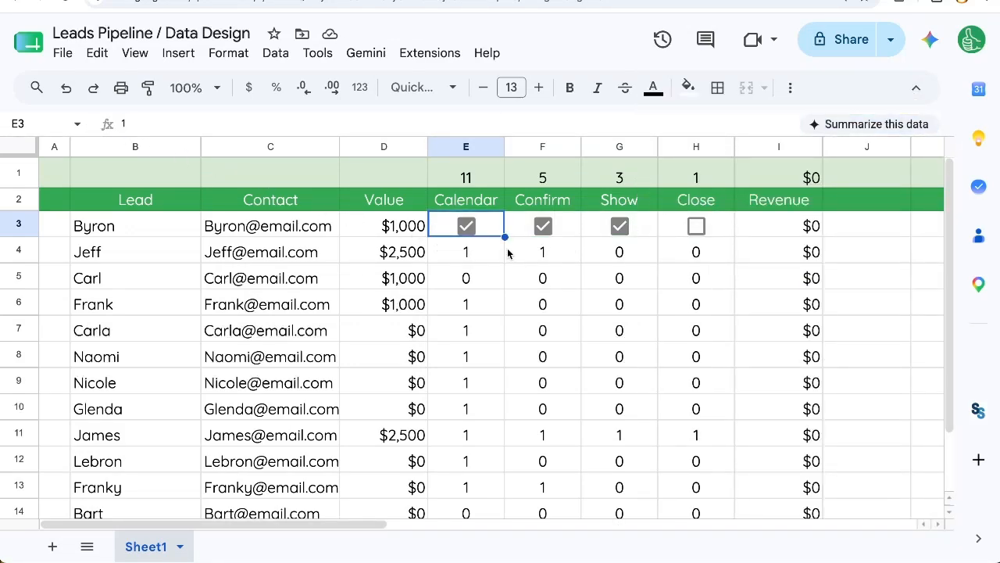
click(466, 226)
click(466, 226)
click(466, 226)
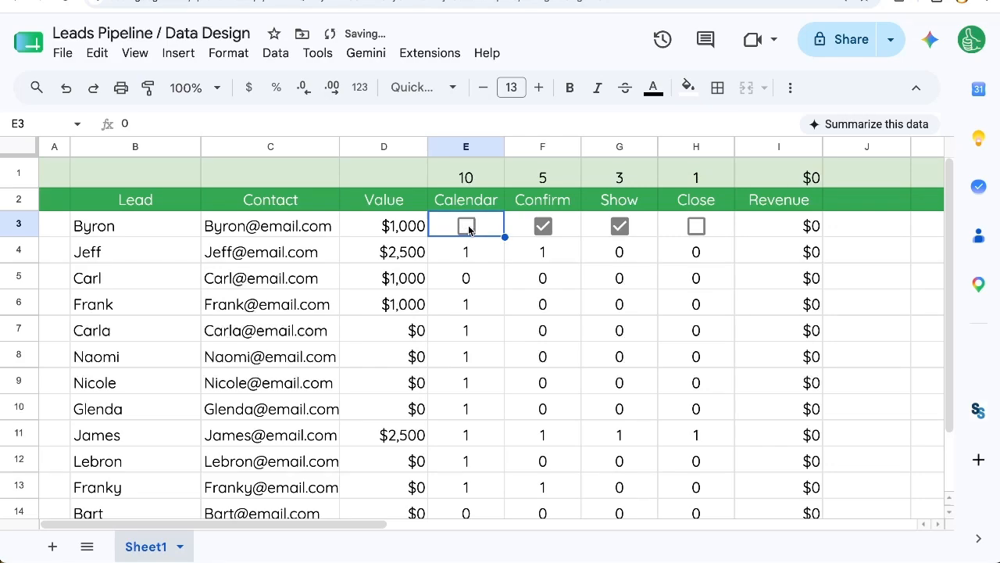
click(467, 226)
click(470, 173)
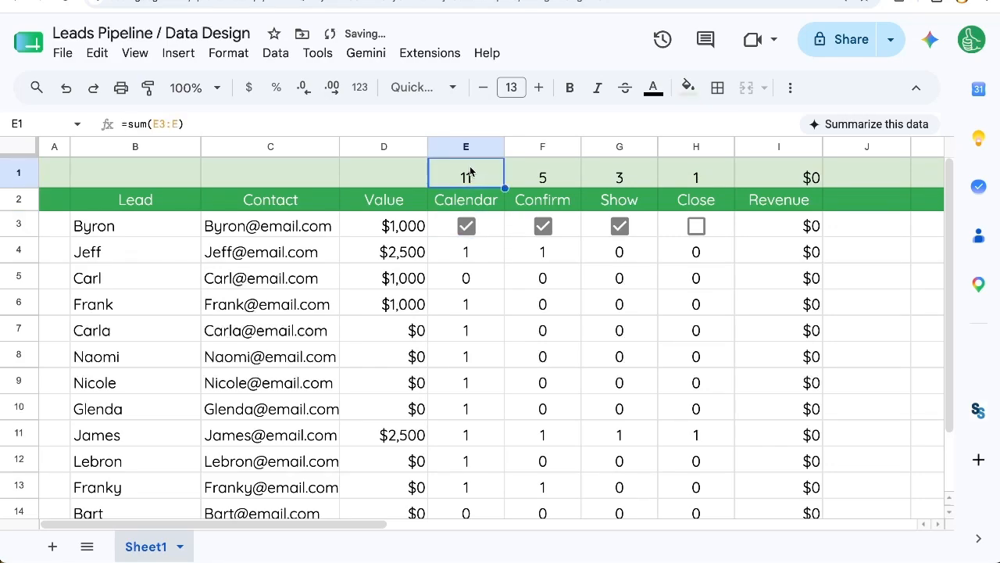
drag(470, 173, 698, 182)
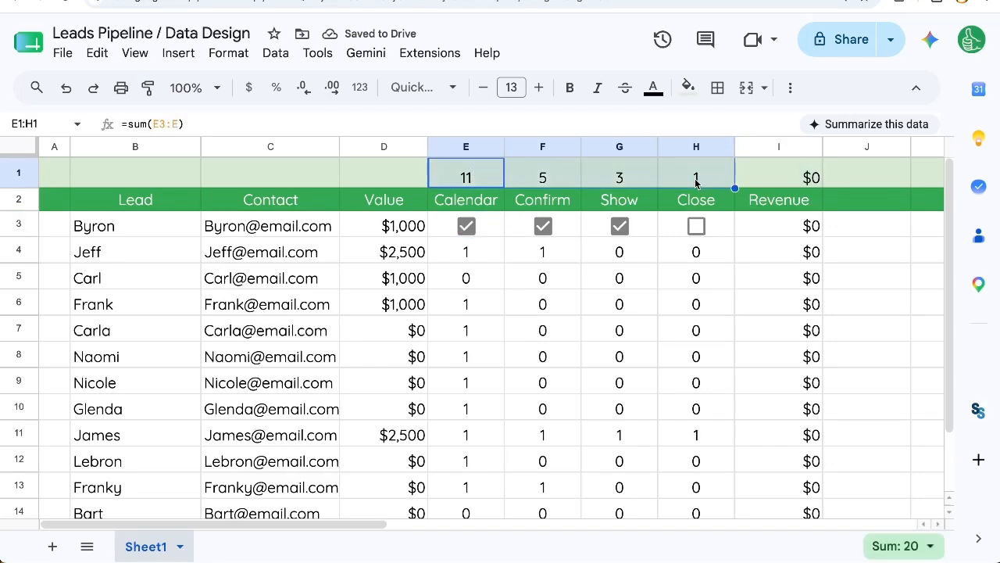
- Copy the E3:H3 checkboxes and paste only their data validation onto E3:H15
click(492, 235)
drag(491, 236, 697, 245)
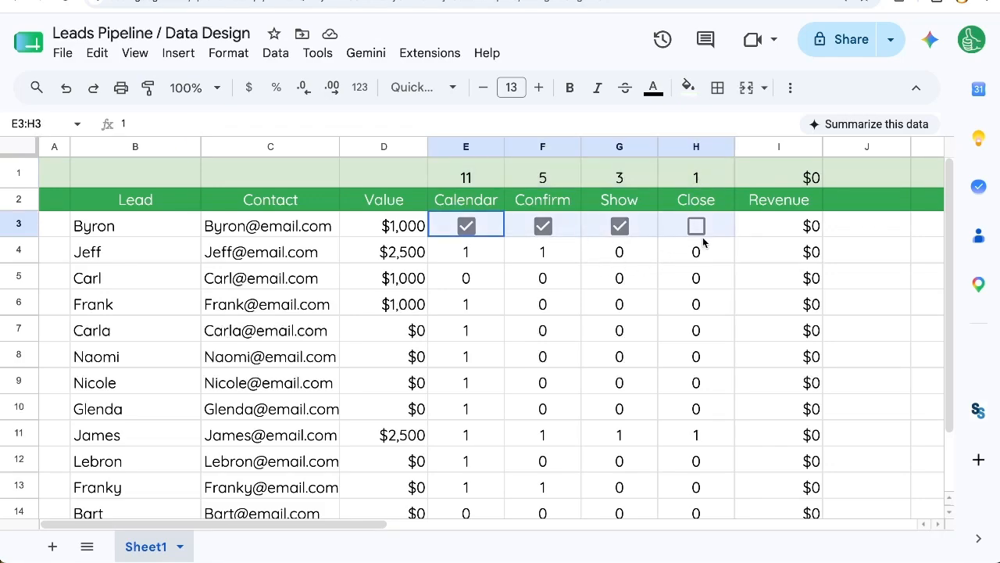
key(ctrl+c)
scroll(705, 287, down, 1)
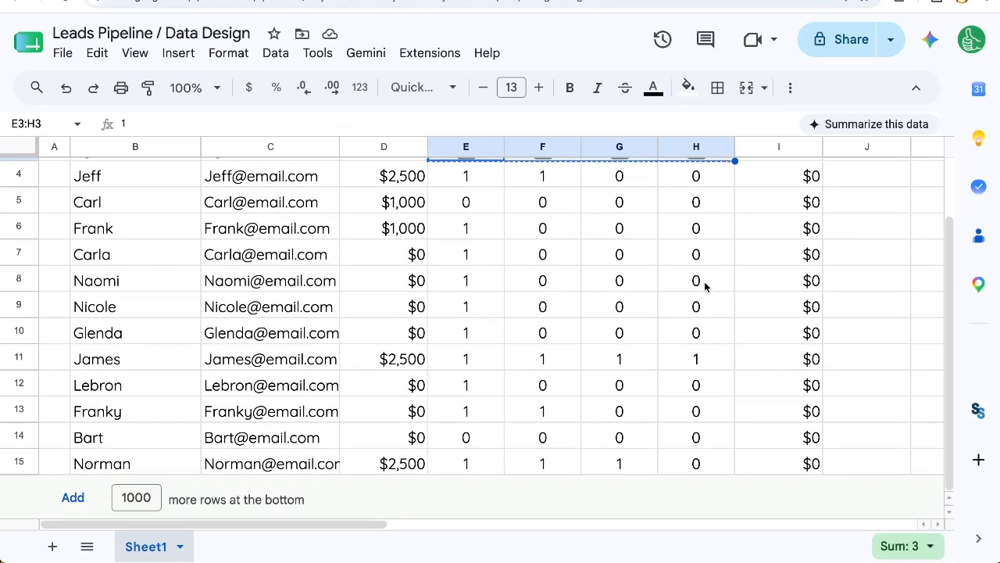
shift+click(709, 467)
scroll(654, 346, up, 1)
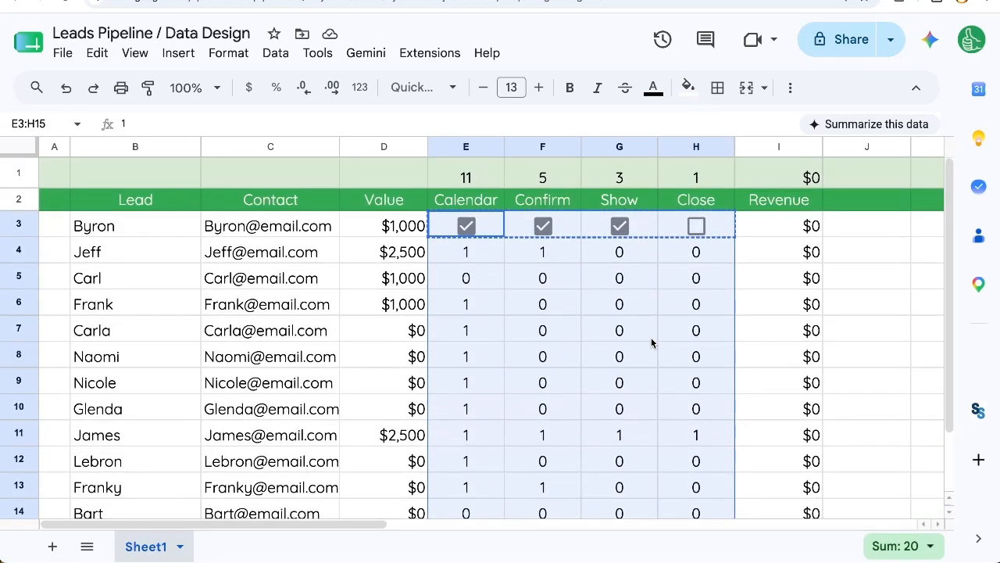
right_click(492, 273)
mouse_move(554, 187)
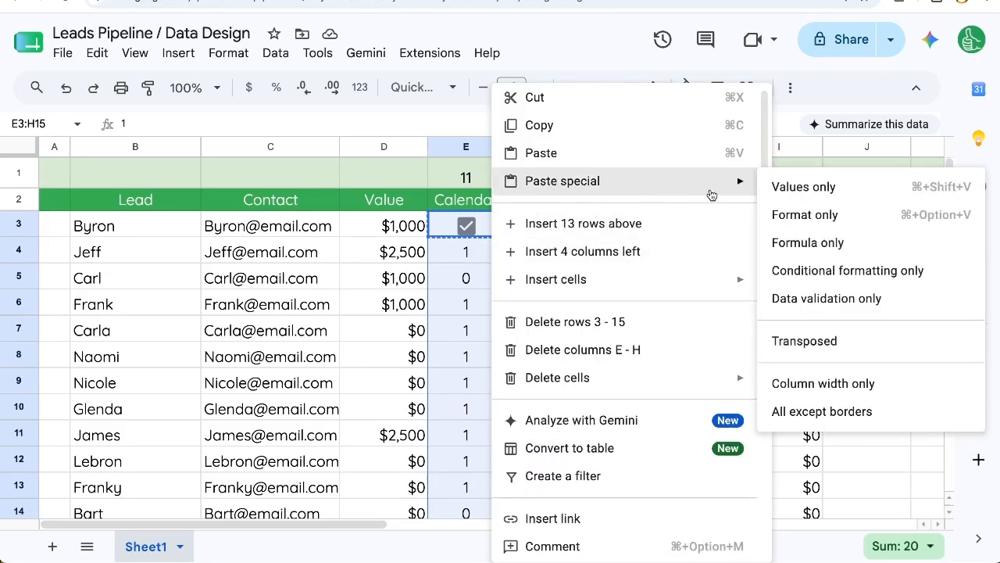
click(828, 298)
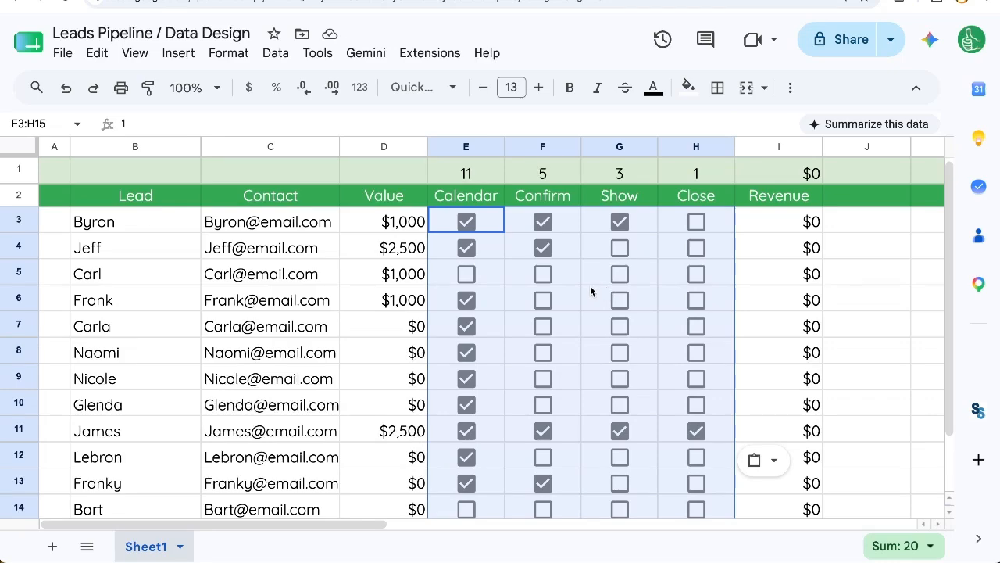
- Review the first lead's contact details and stages in row 3, and tick its Close checkbox
click(500, 230)
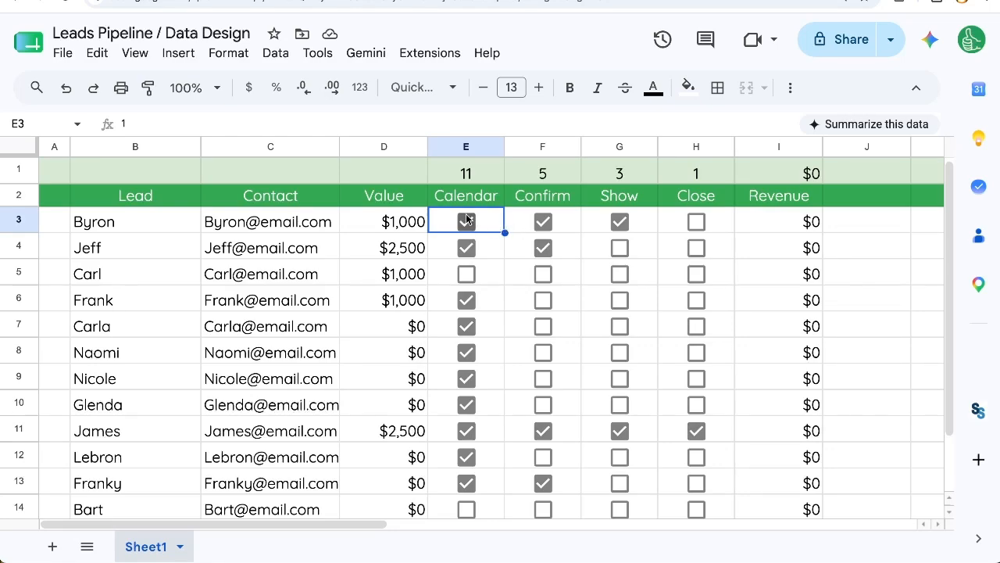
click(286, 230)
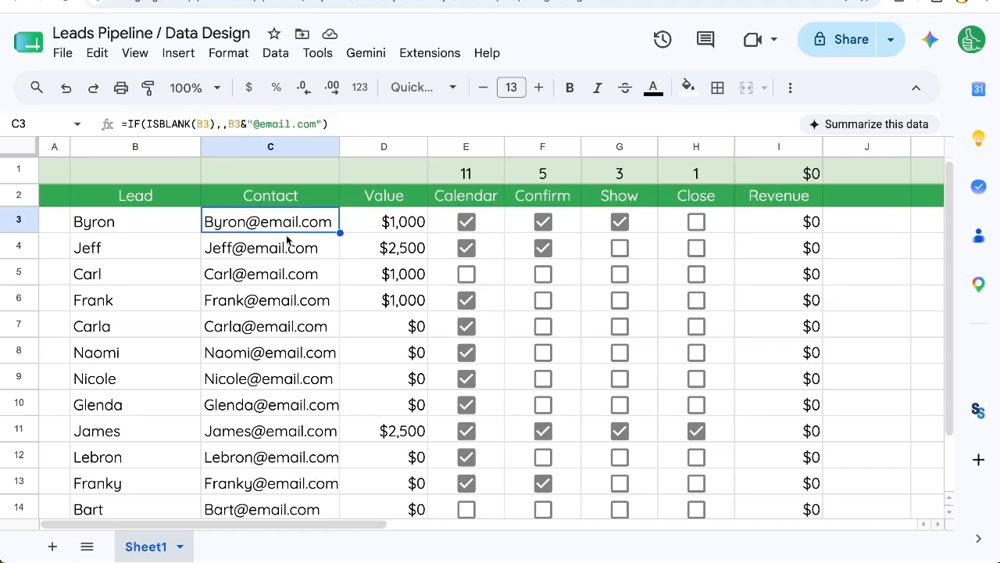
drag(172, 234, 295, 236)
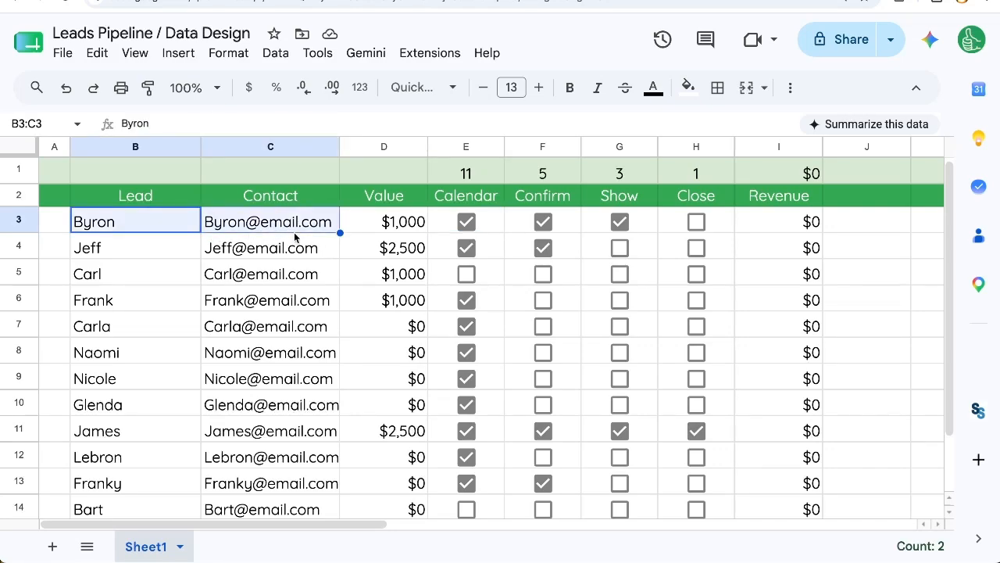
click(488, 227)
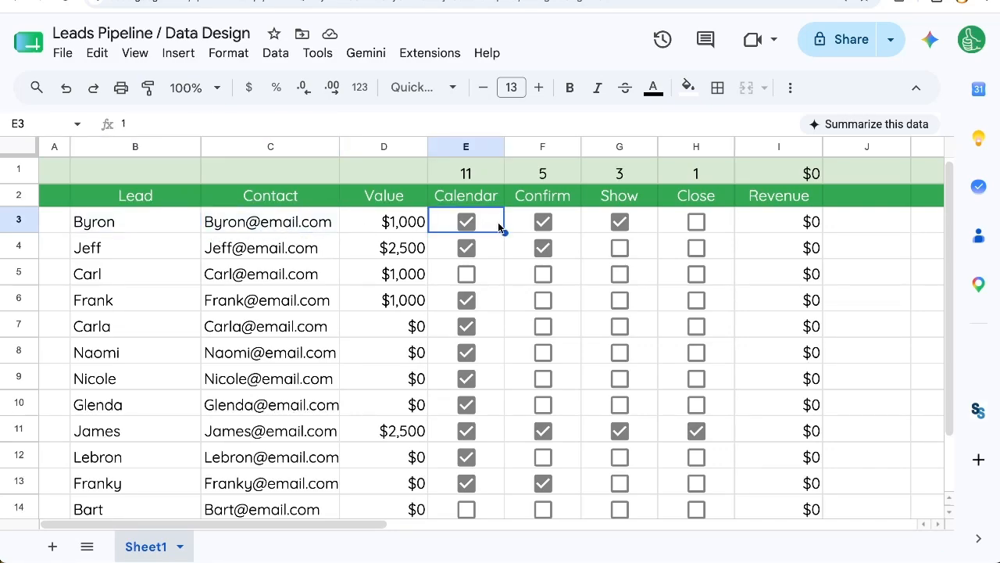
click(571, 226)
click(646, 222)
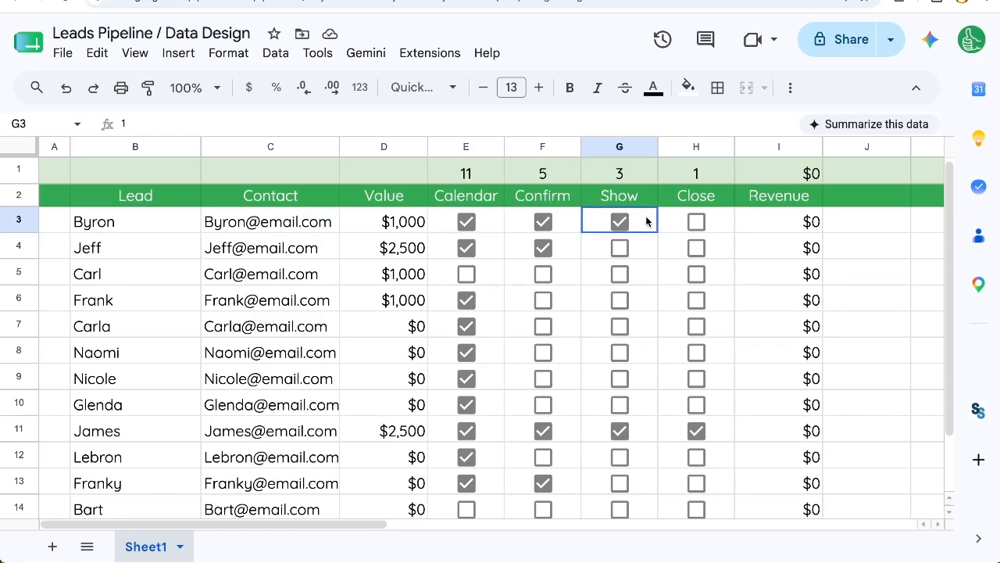
click(695, 224)
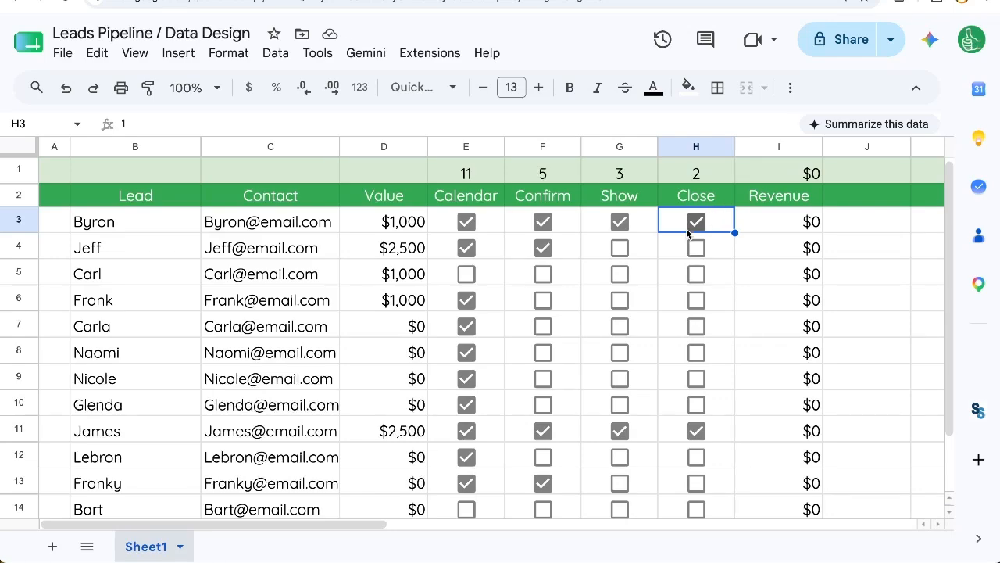
- Inspect the values behind the row 5 checkboxes from Calendar to Show, and the stage totals in E1:H1
scroll(681, 237, down, 1)
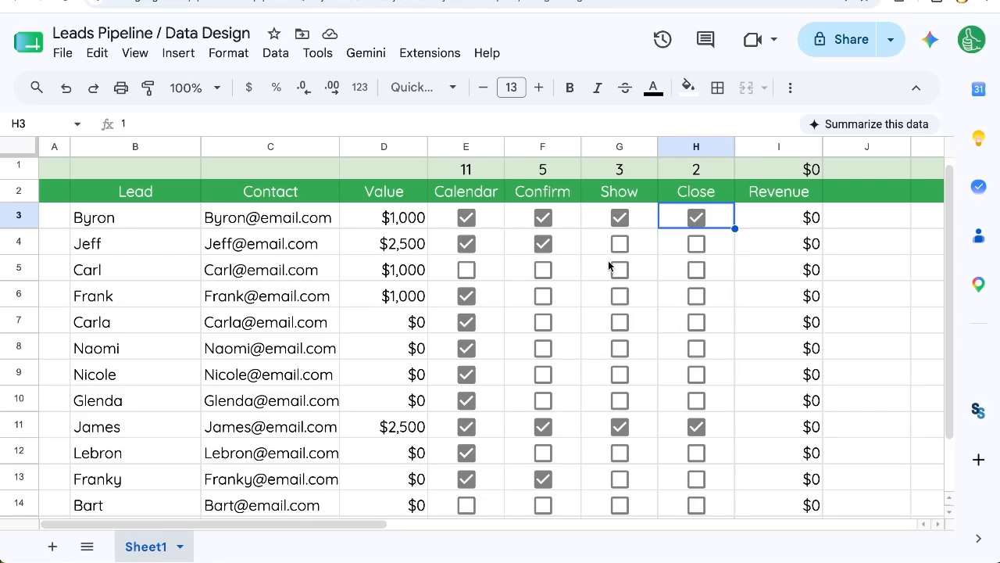
click(496, 277)
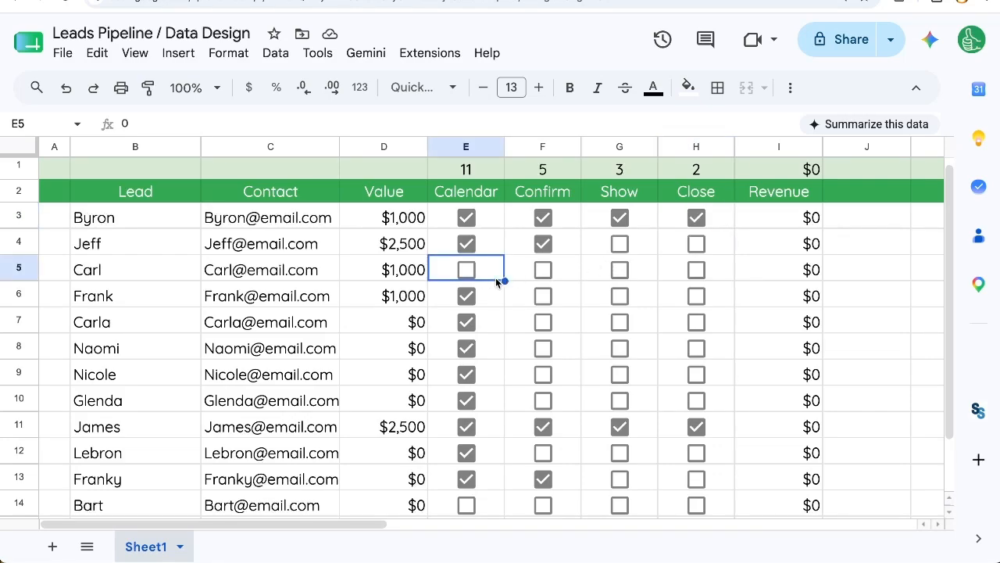
click(563, 273)
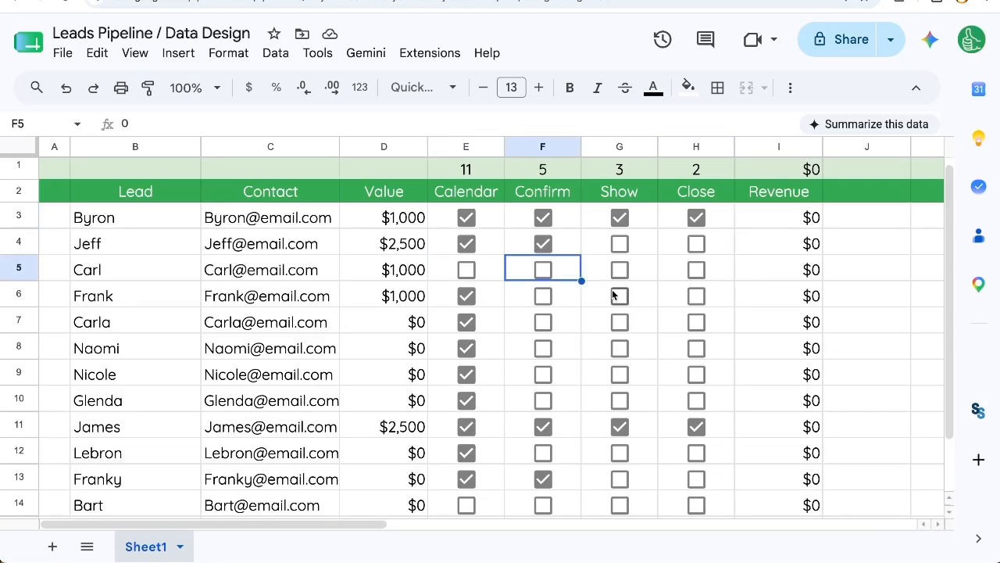
click(644, 265)
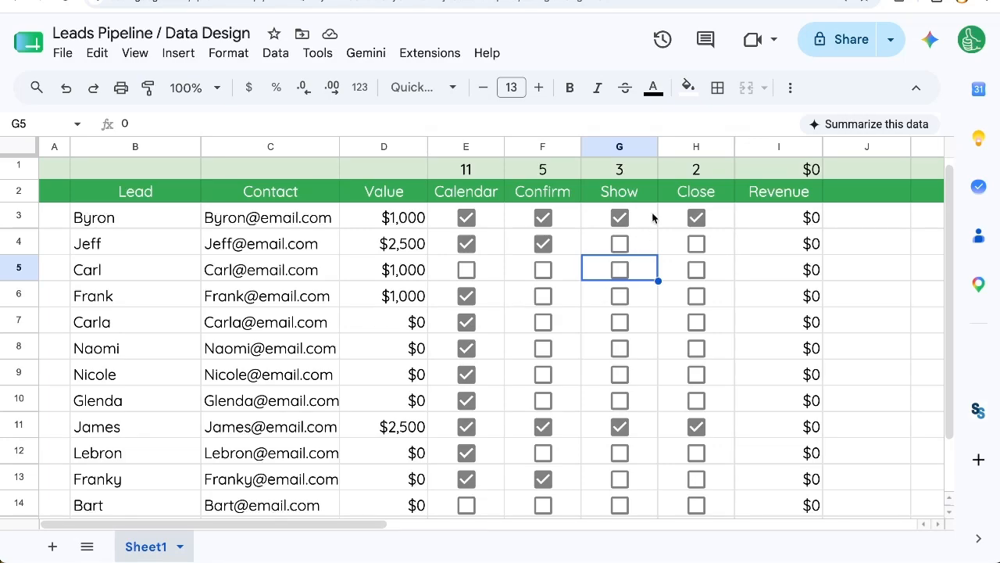
drag(699, 174, 491, 166)
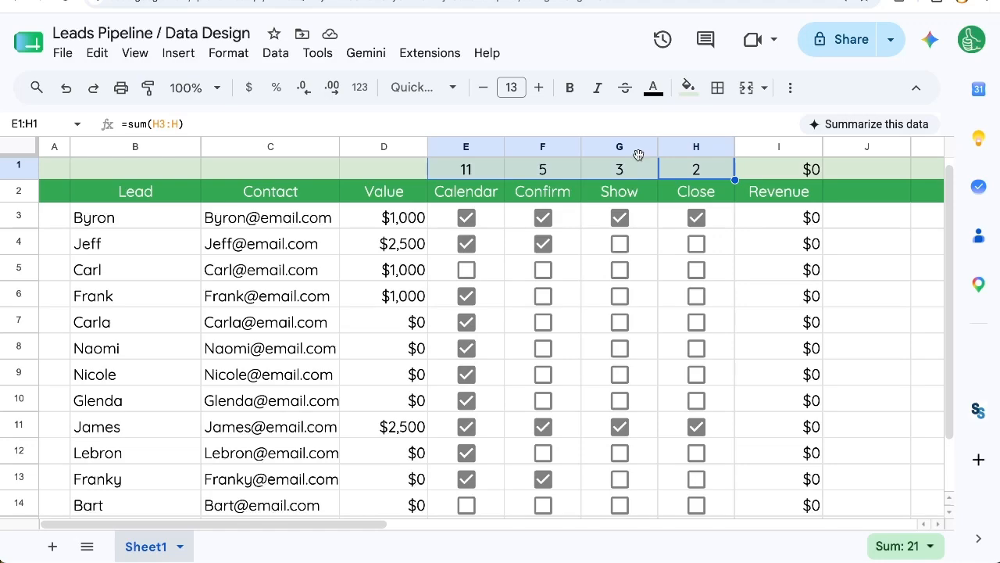
- Insert one blank row above the stage totals in row 1
click(10, 166)
right_click(10, 167)
click(101, 247)
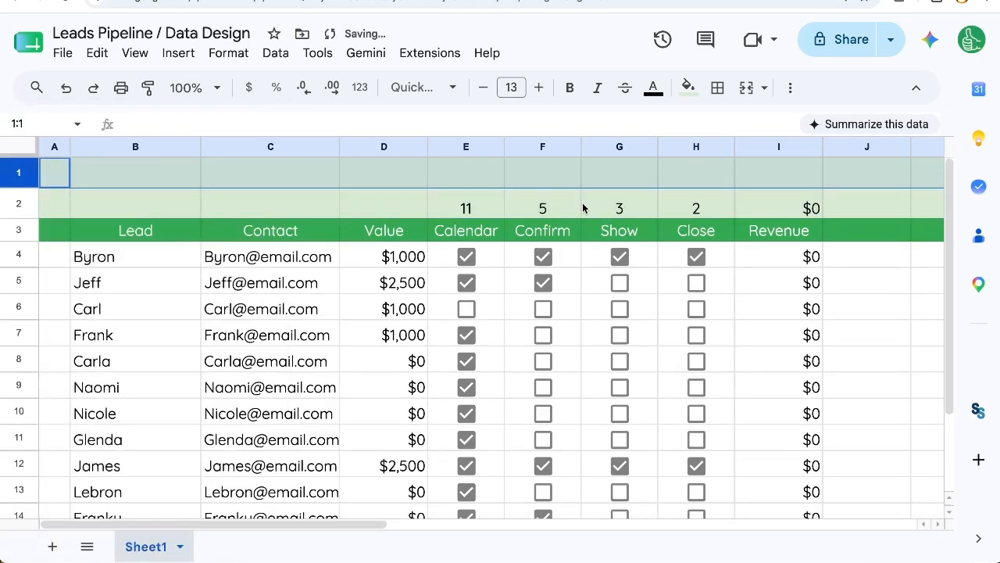
- Calculate the Confirm conversion rate in F1 with =F2/E2 and format it as a percentage
click(528, 176)
click(470, 177)
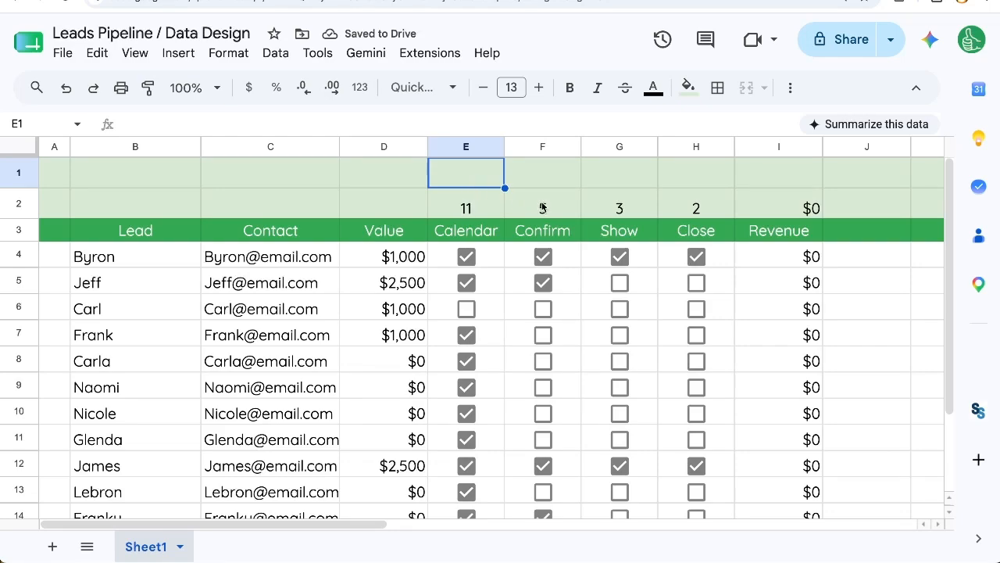
click(539, 176)
text(=)
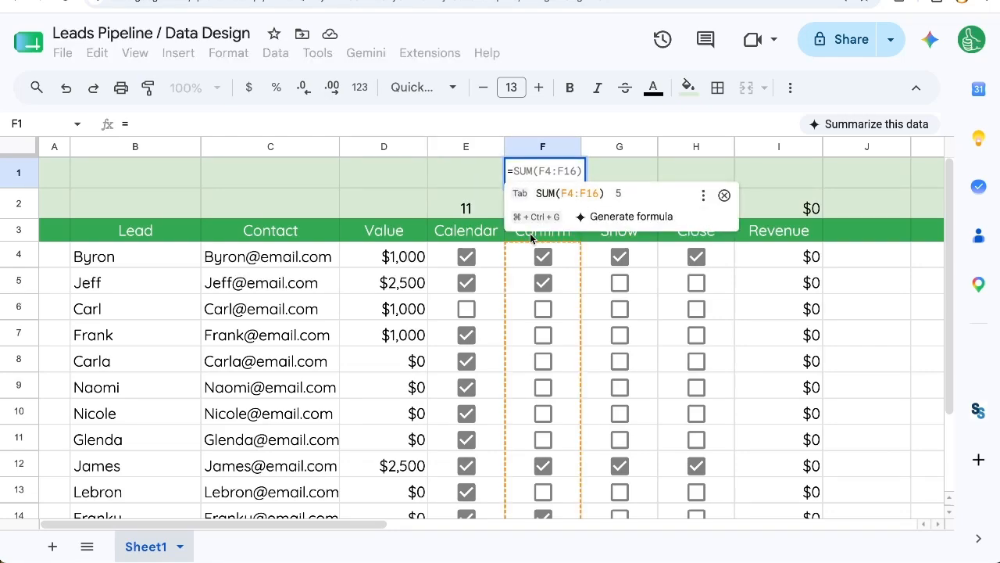
click(528, 206)
text(/)
click(450, 199)
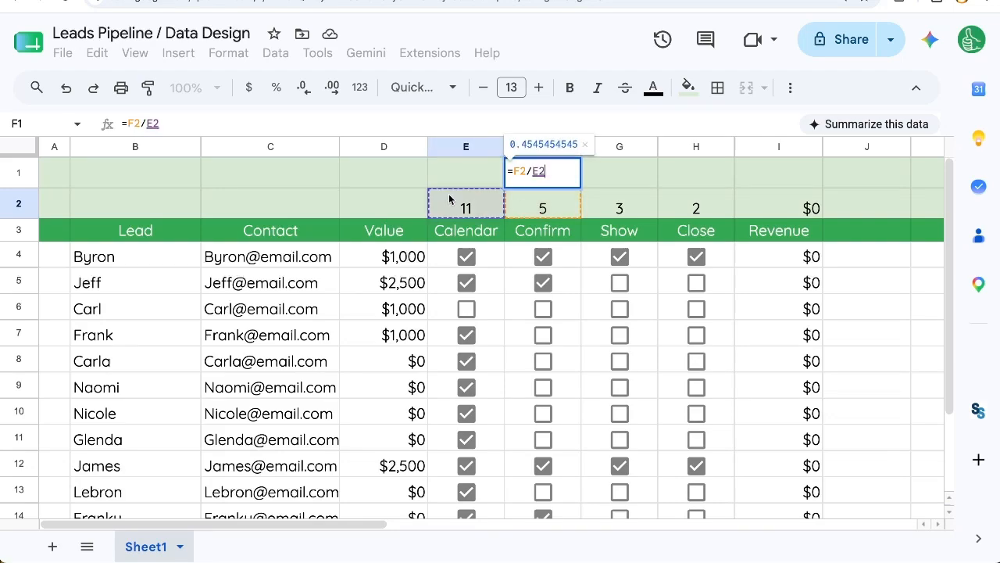
key(Return)
click(509, 179)
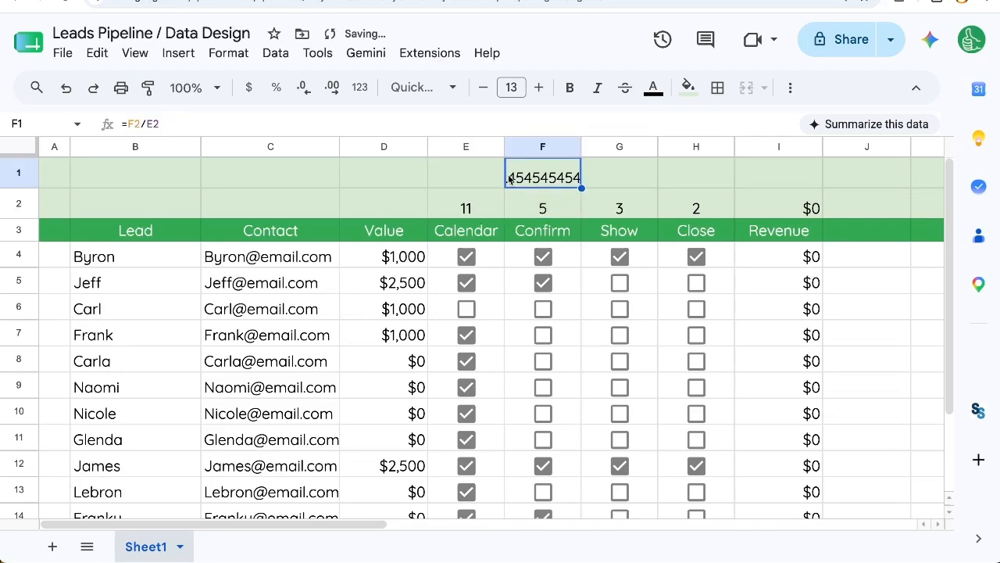
click(277, 87)
click(612, 200)
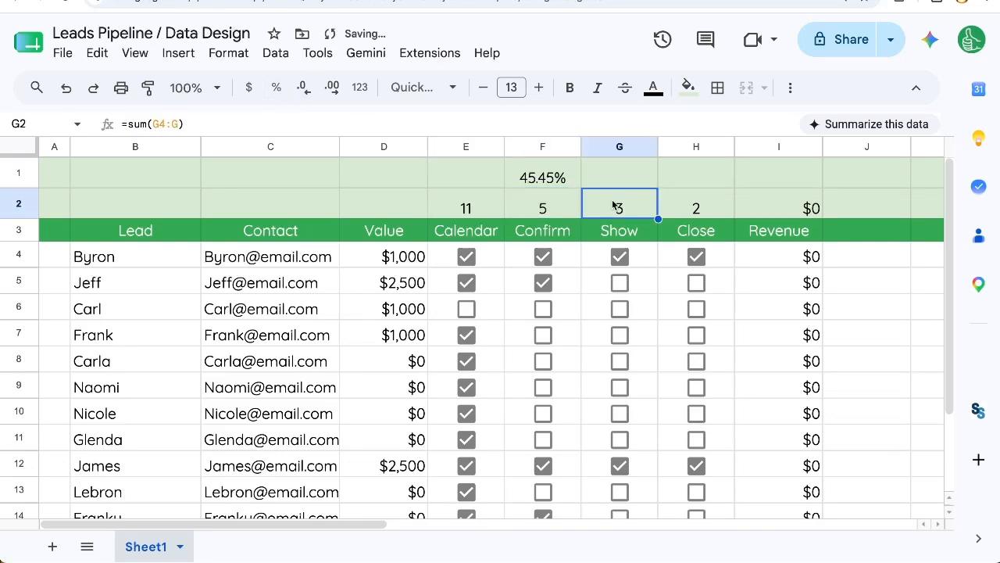
- Copy the Confirm conversion rate formula from F1 to the Show and Close columns in G1 and H1
click(564, 181)
key(super+c)
key(Right)
key(super+v)
key(Right)
key(super+v)
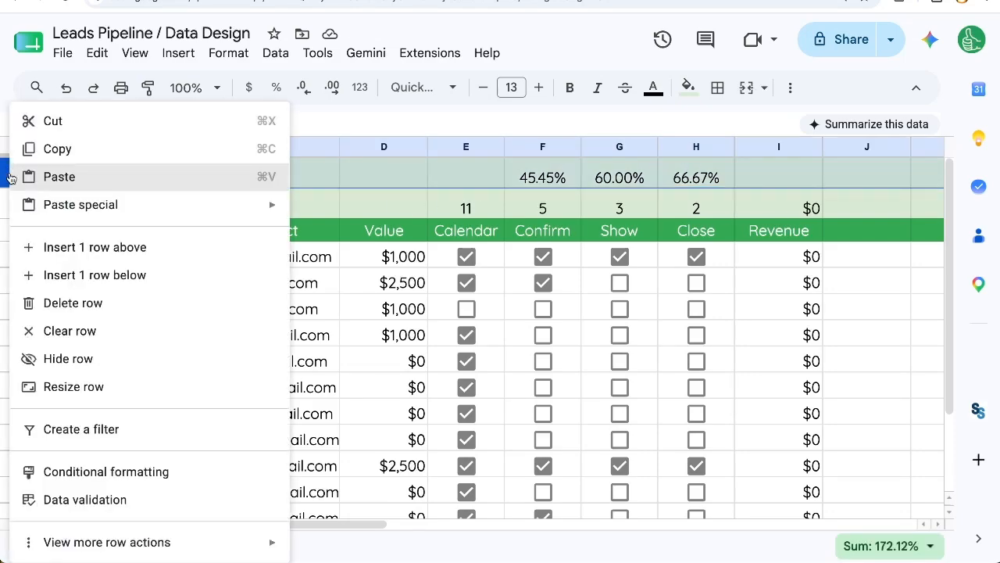
- Insert a blank row above the conversion rates and calculate the overall Calendar-to-Close rate in H1 with =H3/E3
right_click(19, 173)
click(137, 258)
click(701, 170)
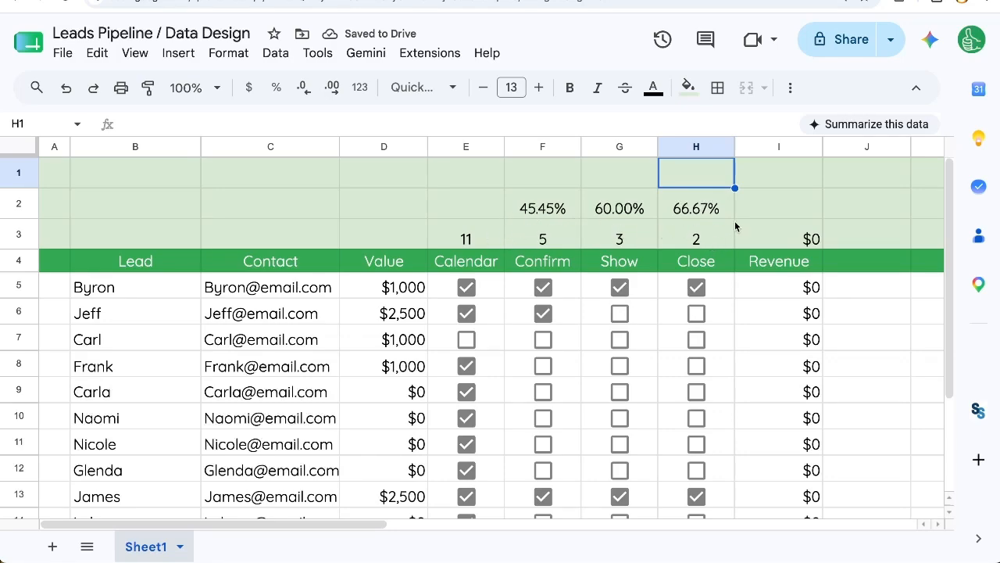
text(=)
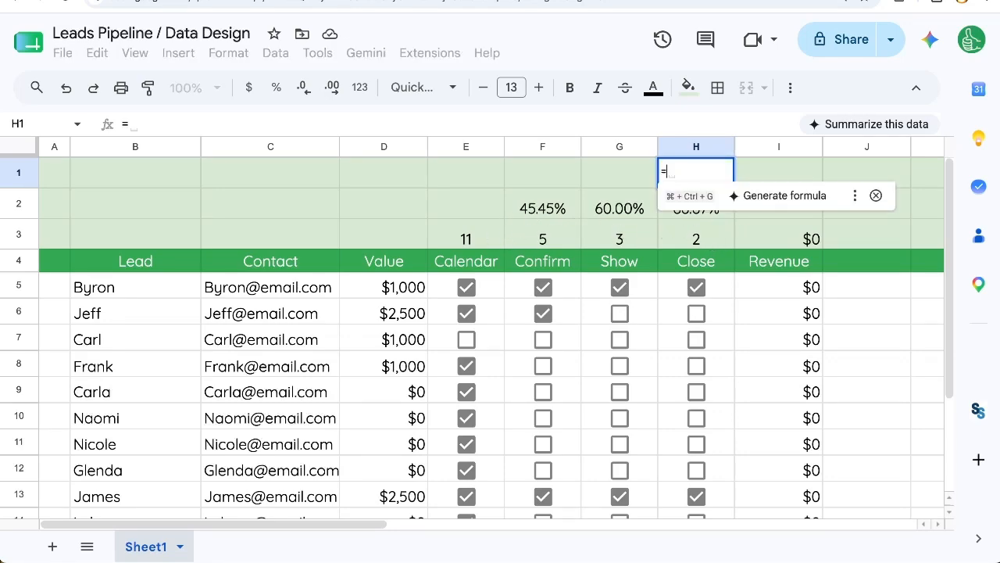
click(696, 240)
text(/)
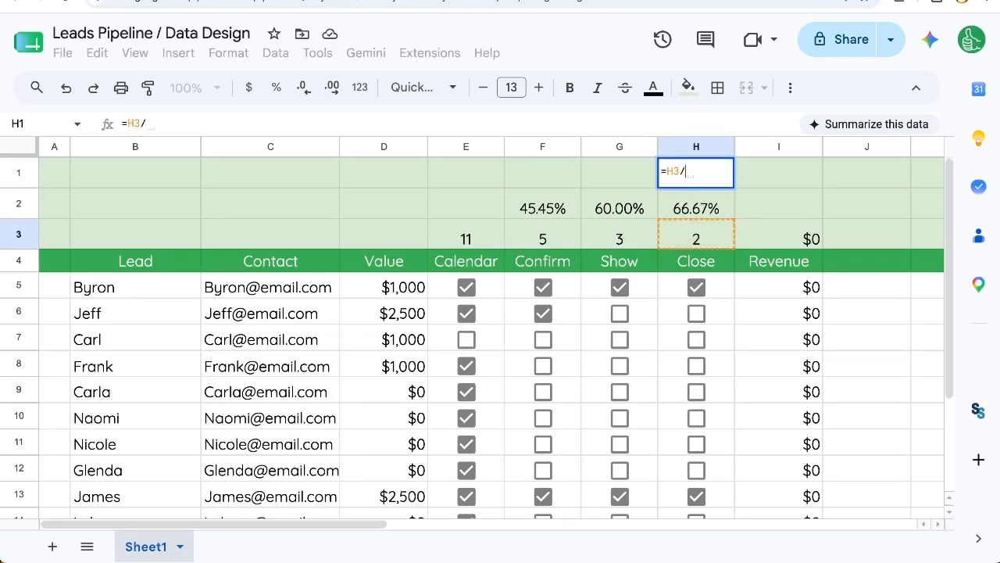
click(491, 238)
key(Return)
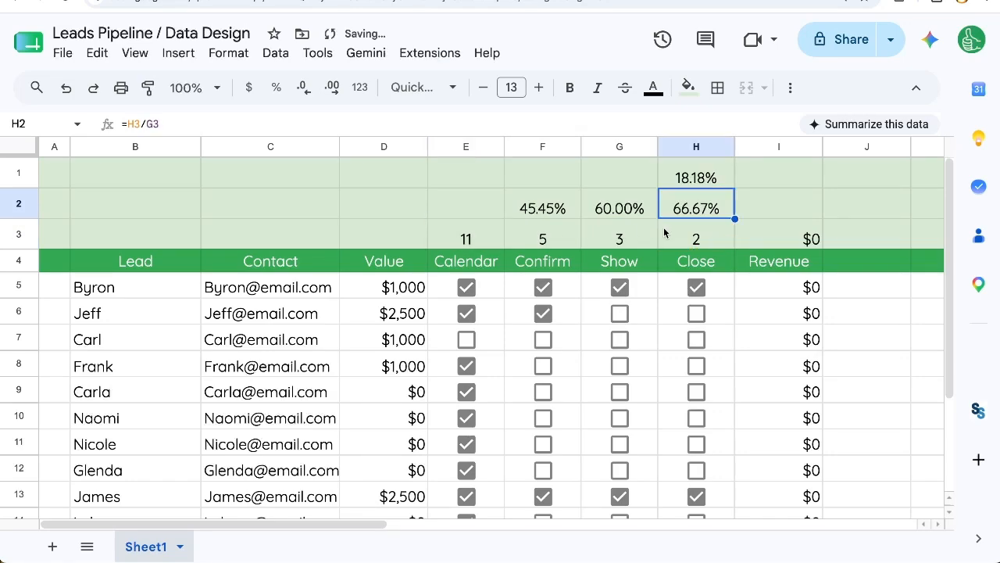
- Try copying the overall rate from H1 to G1 with the numerator locked as $H$3, and clear G1
click(694, 146)
click(685, 179)
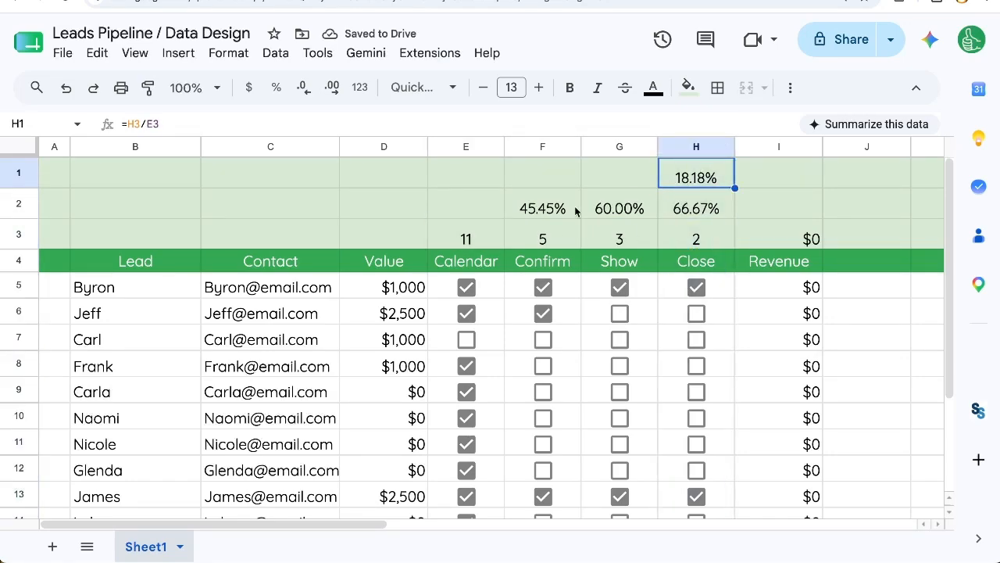
click(669, 238)
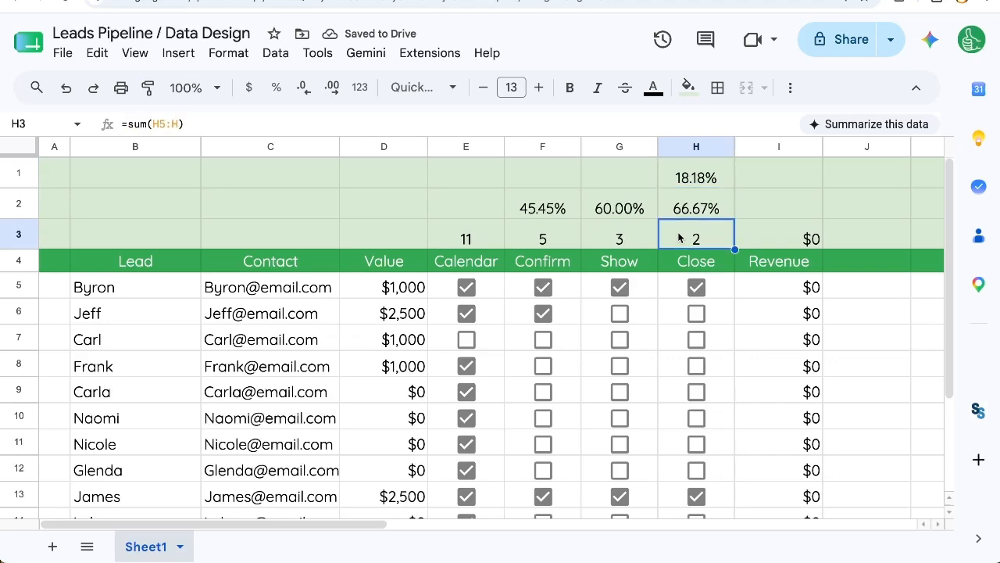
key(Up)
key(Up)
key(ctrl+c)
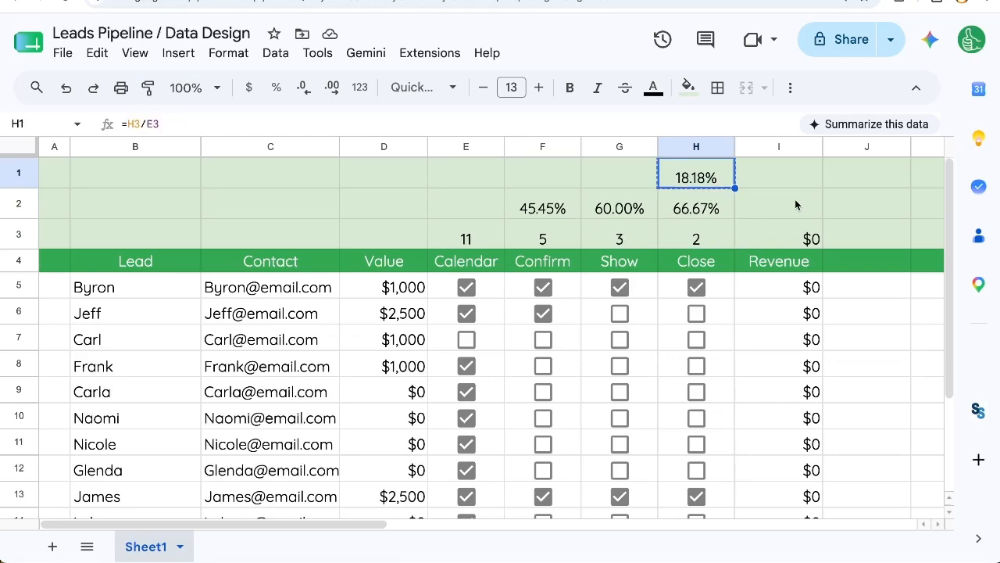
key(Return)
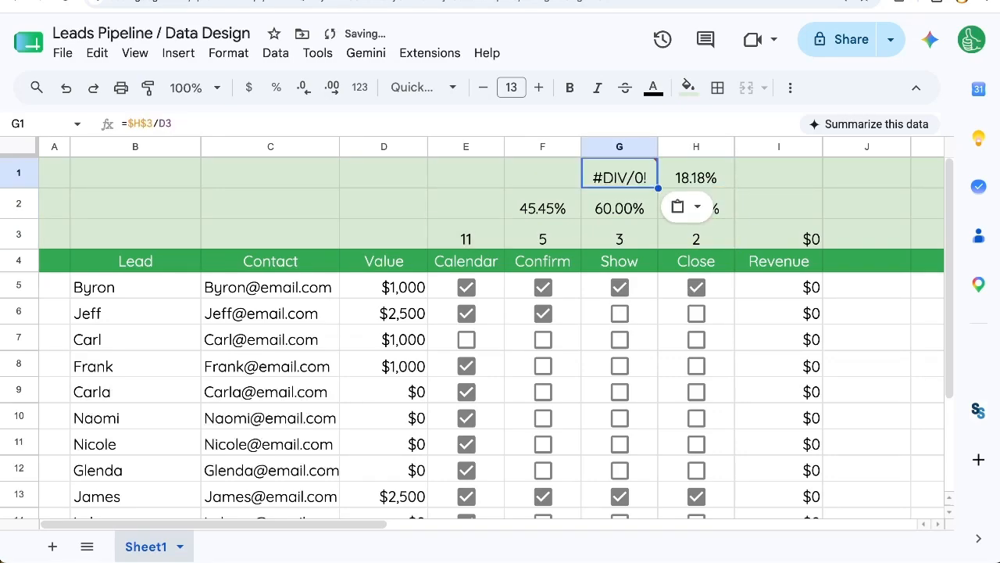
key(Delete)
key(Right)
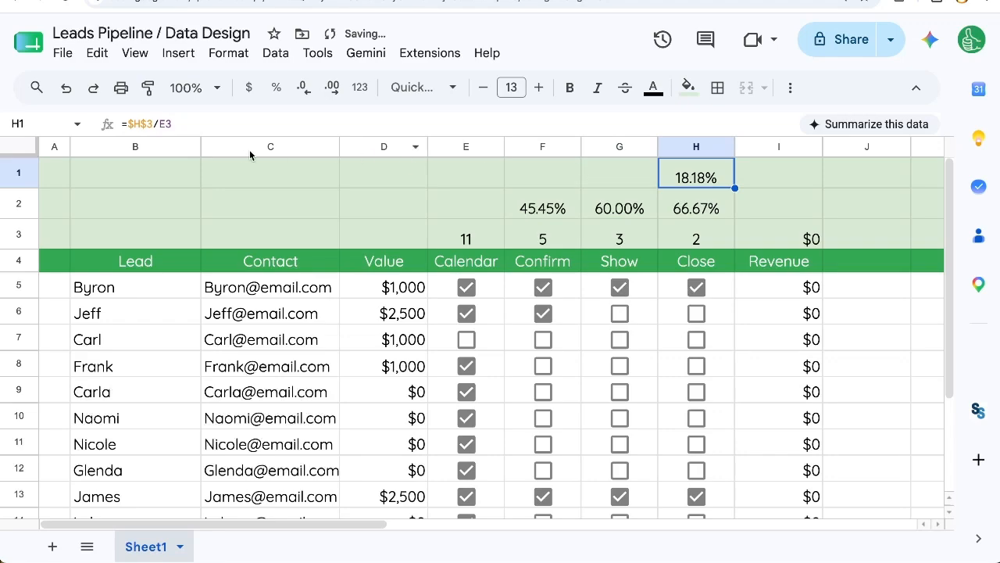
- Change the H1 formula to =H3/$E$3 so only the Calendar total is an absolute reference
click(144, 123)
key(BackSpace)
key(Left)
key(BackSpace)
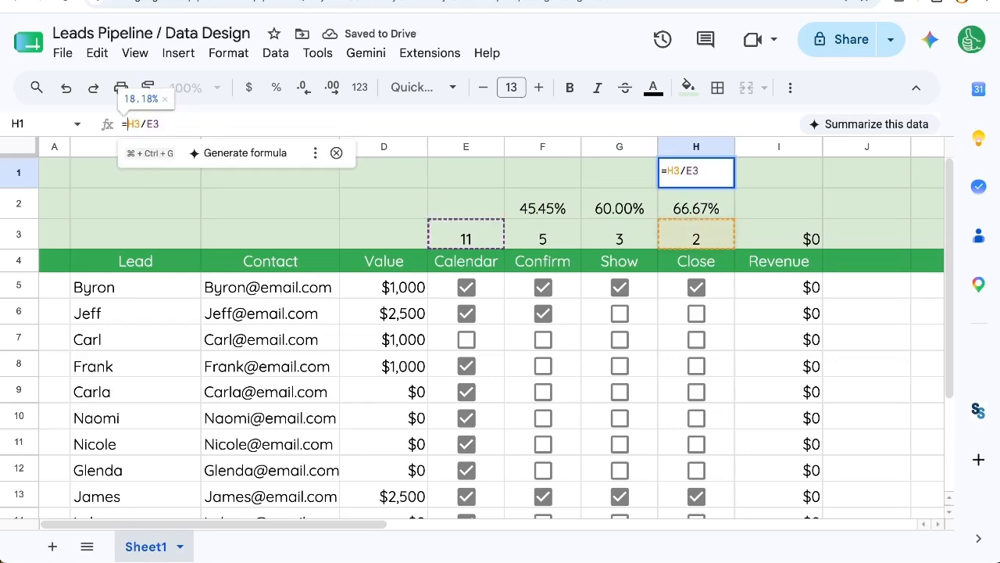
key(Right)
key(Right)
key(Right)
text($)
key(Right)
text($)
key(Return)
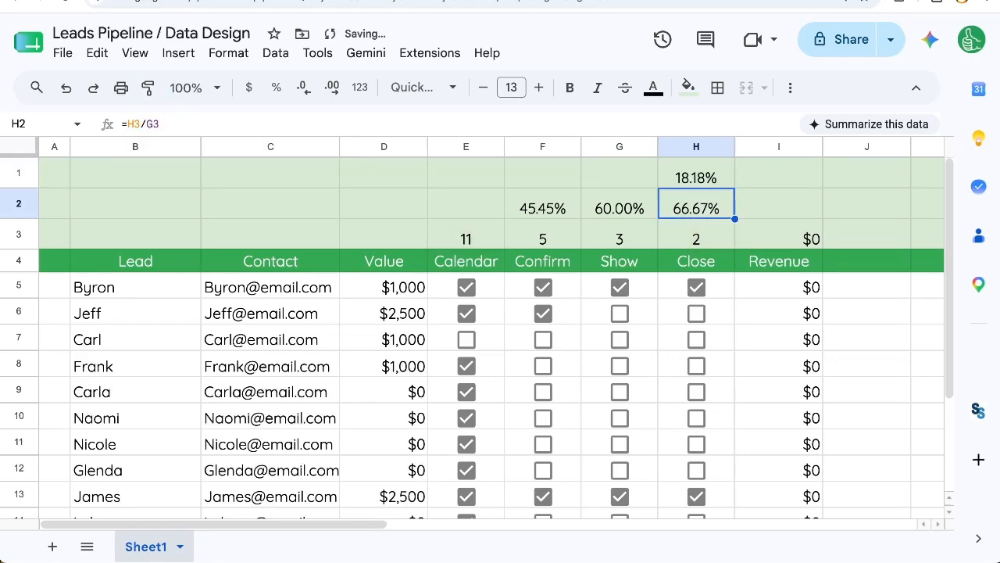
- Copy the overall rate formula from H1 to G1 and F1, and undo the extra paste in E1
key(Up)
key(super+c)
key(Left)
key(super+v)
key(Left)
key(super+v)
key(Left)
key(super+v)
key(super+z)
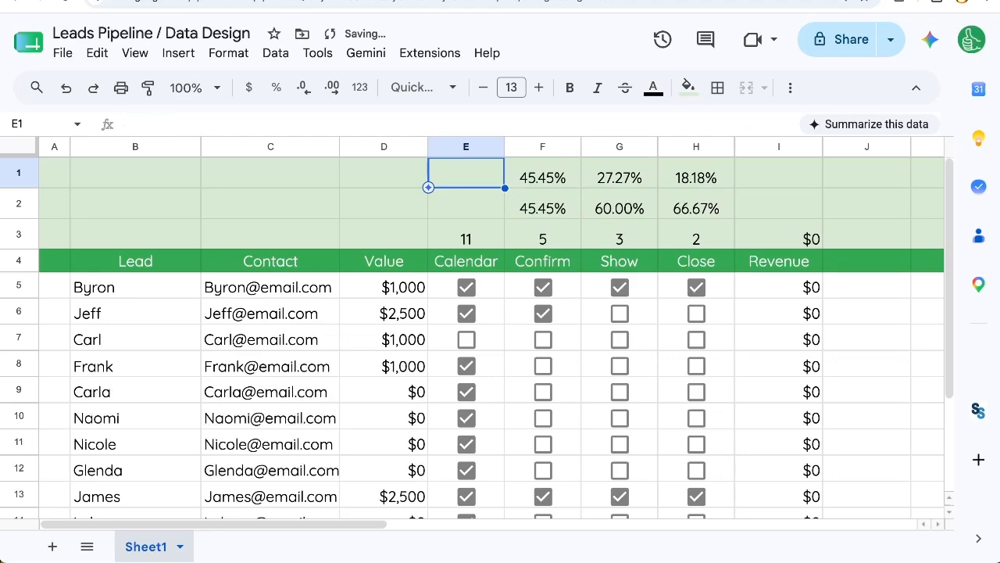
- Examine the overall rate formulas in row 1 and the stage totals in row 3 that they reference
key(Down)
click(550, 181)
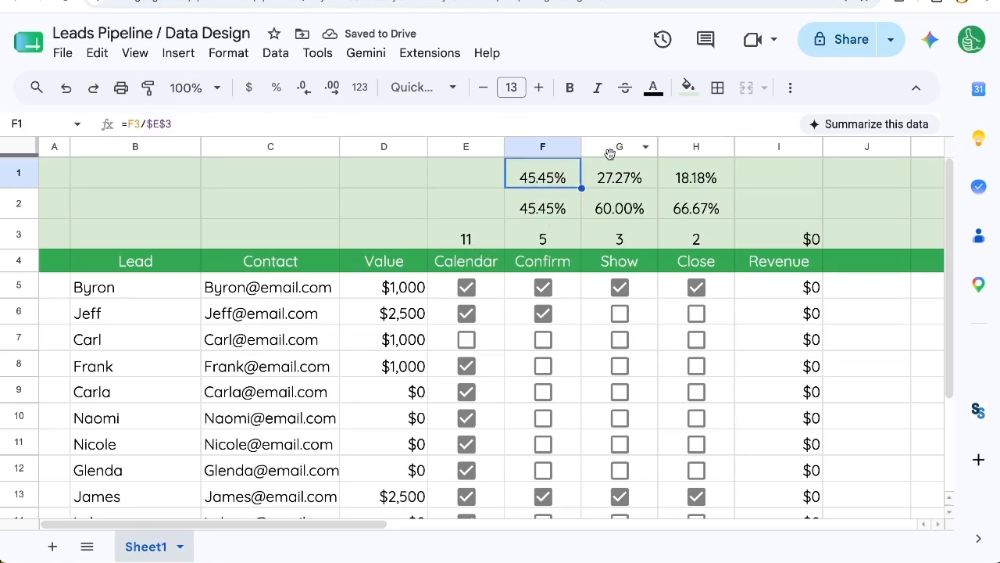
click(613, 180)
click(465, 244)
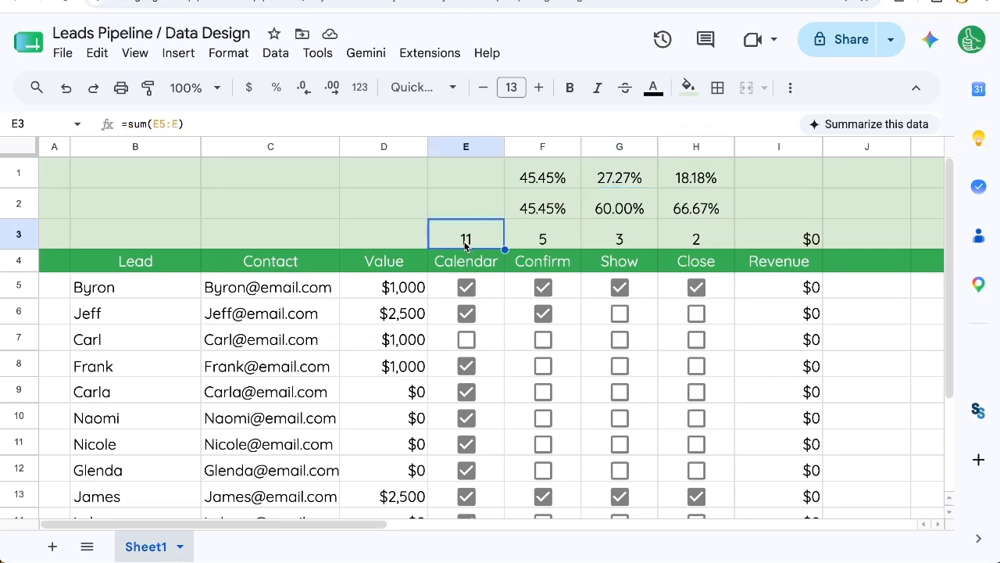
click(636, 248)
click(690, 176)
click(451, 228)
click(709, 244)
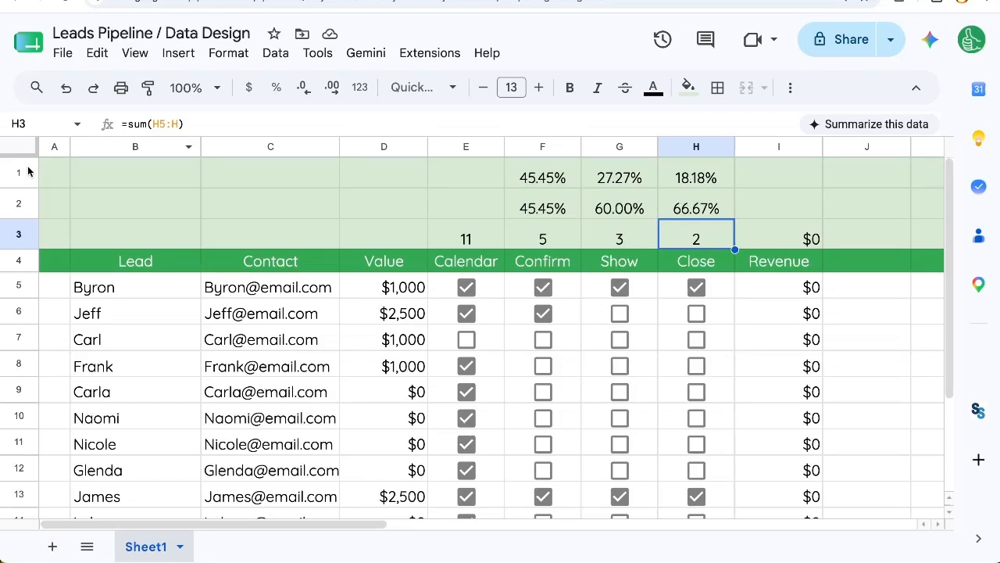
- Reduce rows 1 to 3 to a smaller uniform height
drag(10, 173, 14, 210)
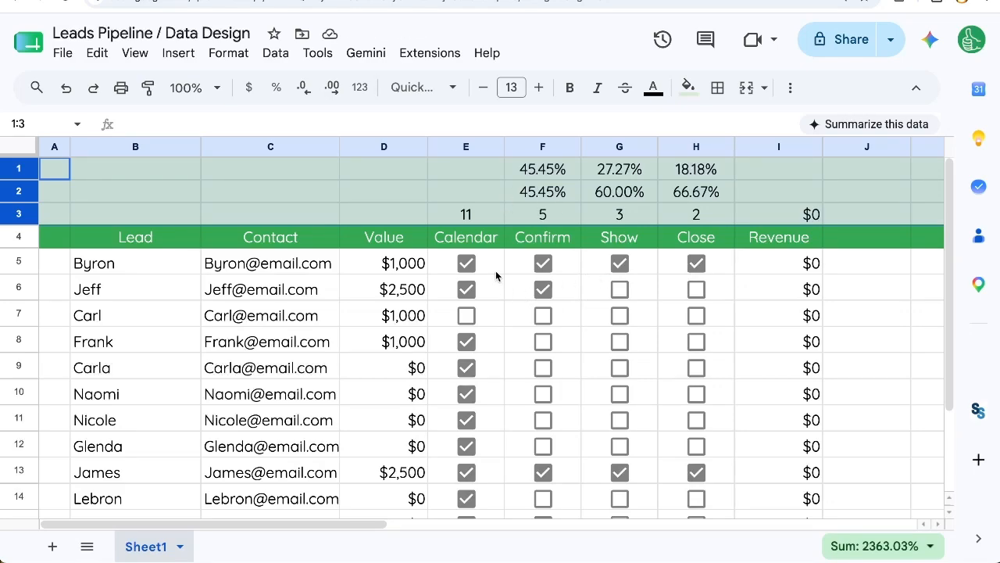
click(652, 170)
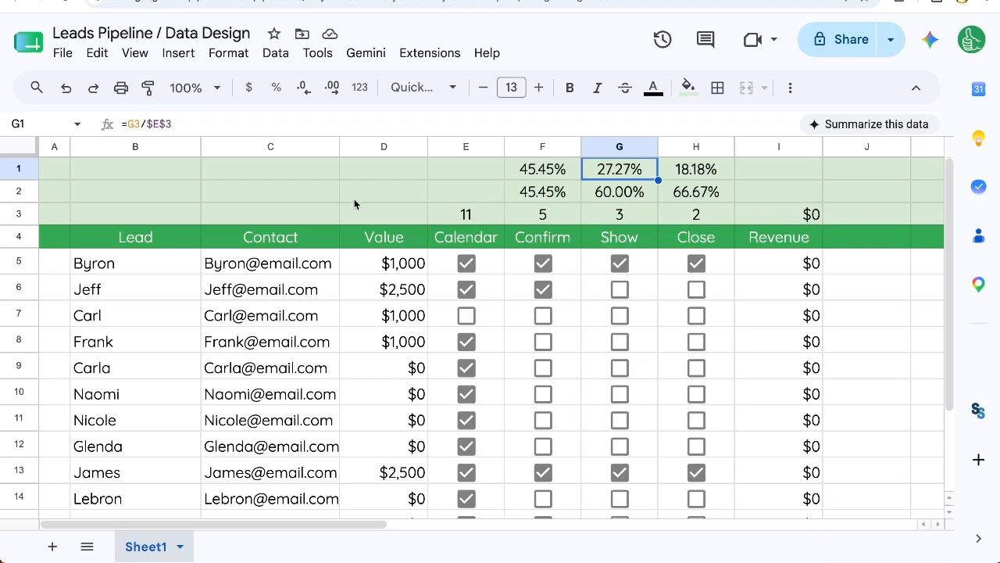
- Align the stage checkboxes in E5:H17 to the vertical middle and horizontal center of their cells
click(491, 271)
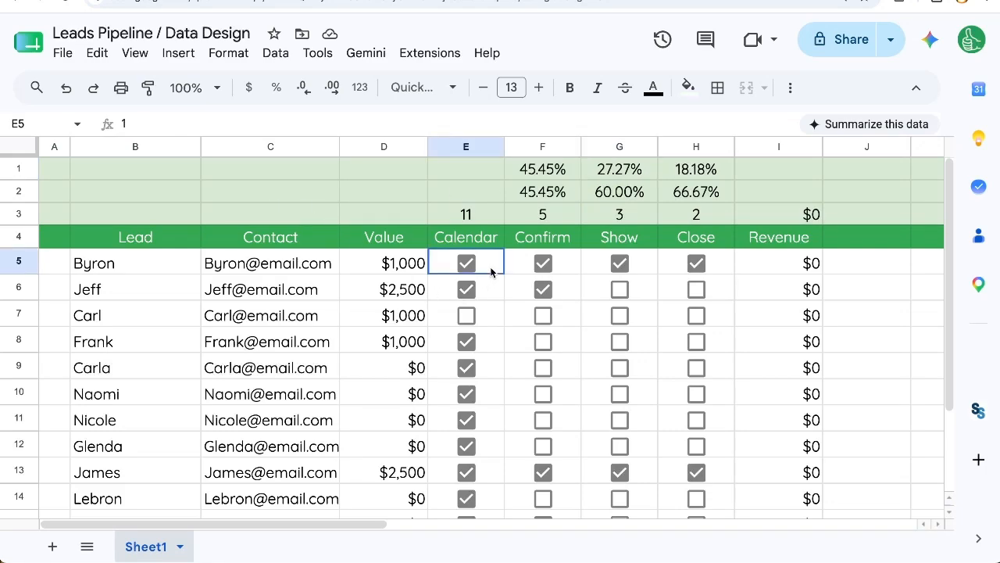
drag(491, 272, 702, 469)
scroll(702, 469, up, 2)
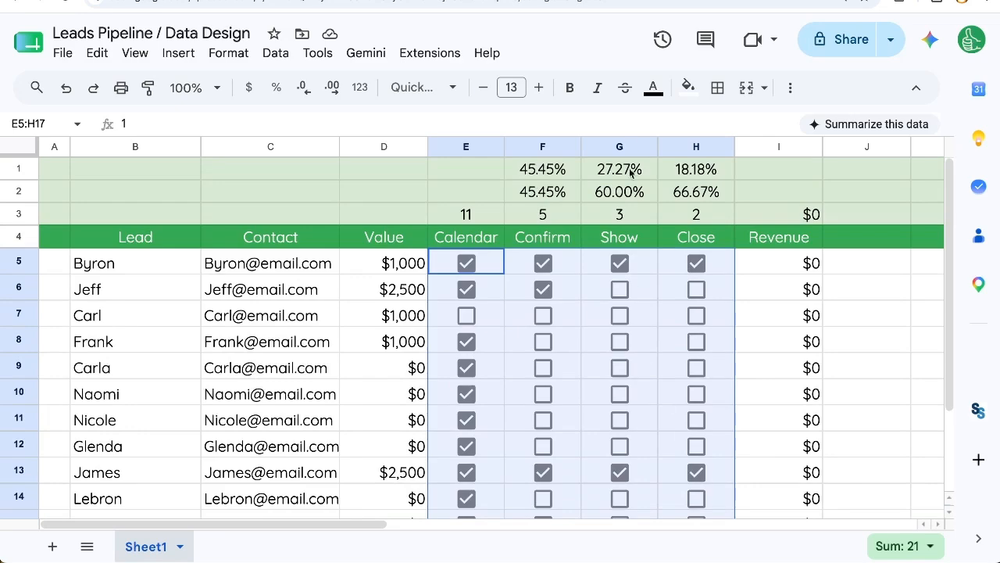
click(790, 86)
click(440, 125)
click(473, 157)
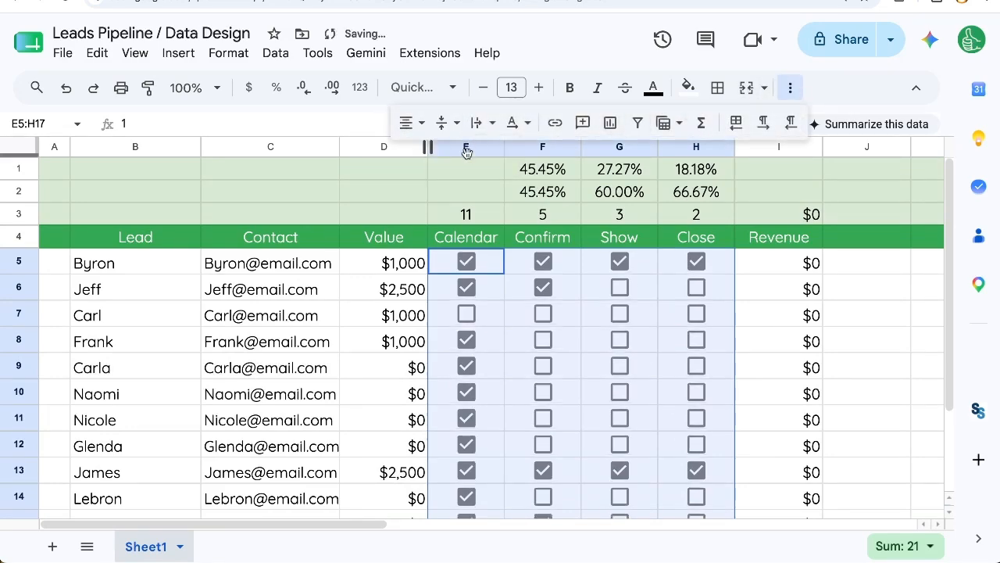
click(407, 123)
click(441, 158)
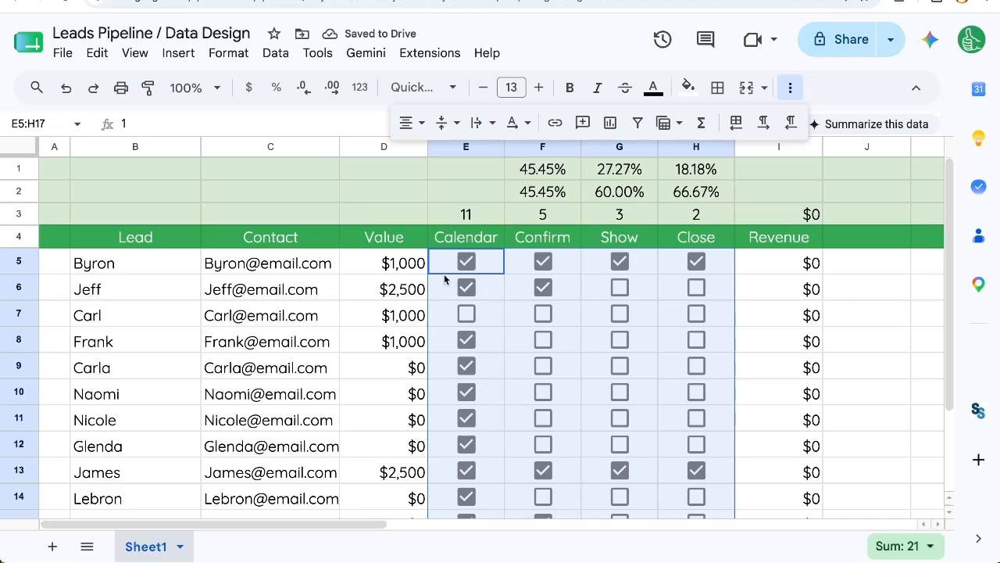
click(790, 88)
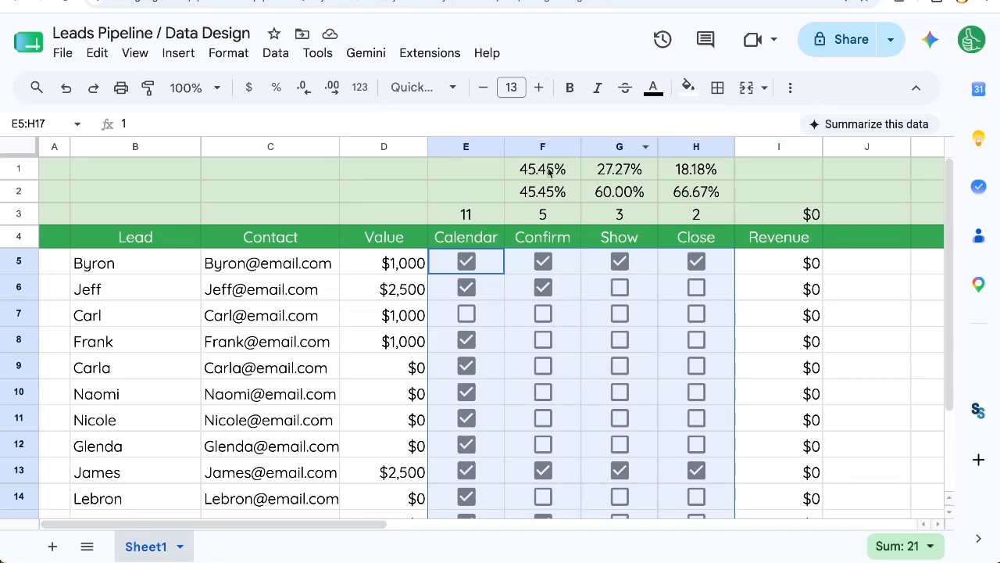
- Add a conditional formatting rule to E5:H17 that applies when a cell is equal to 1
click(231, 62)
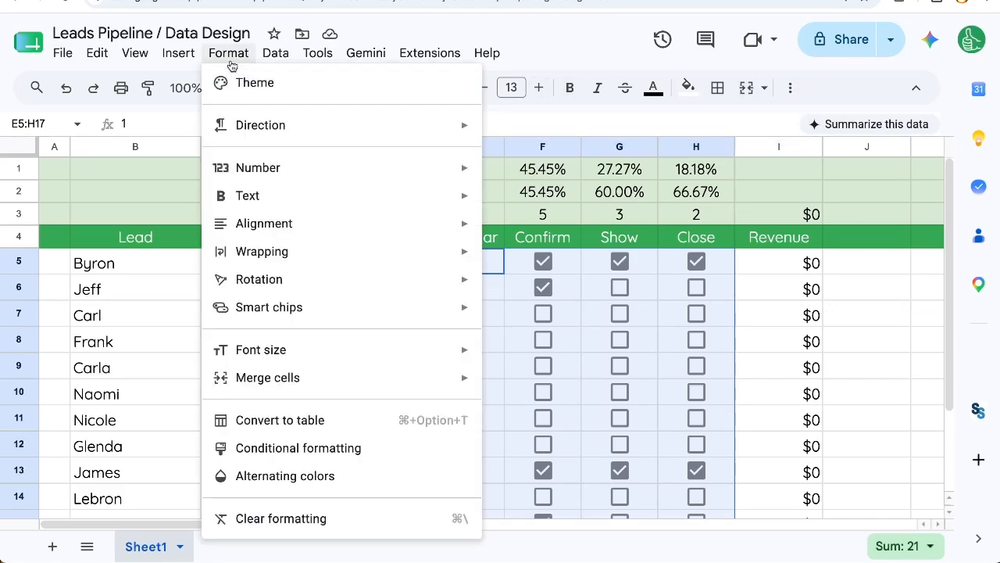
click(299, 448)
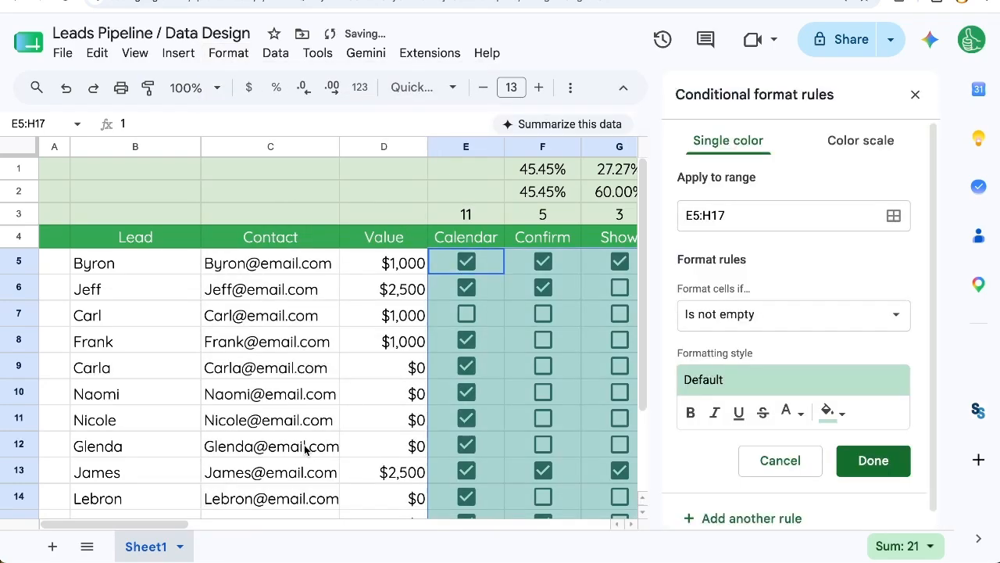
click(812, 322)
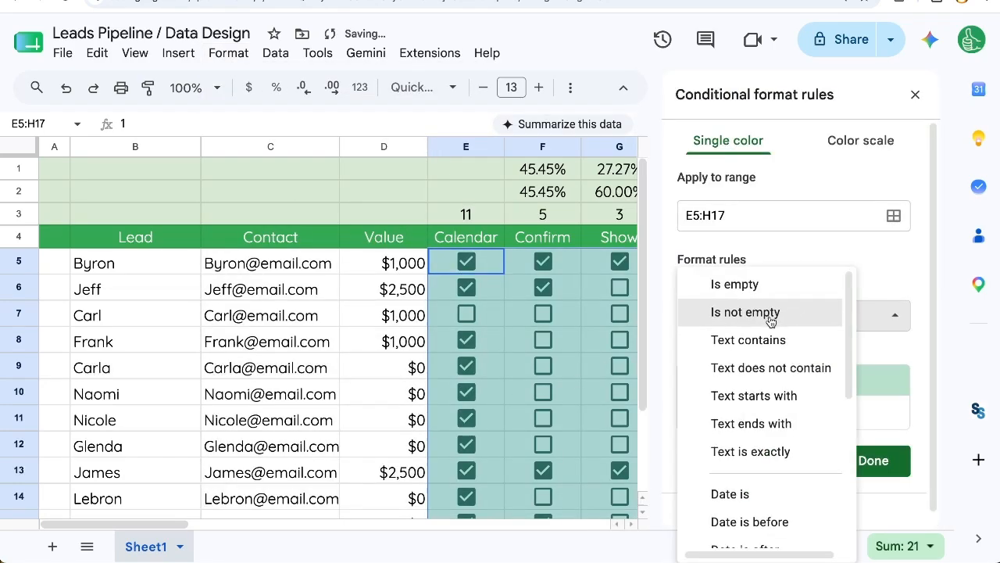
scroll(770, 320, down, 5)
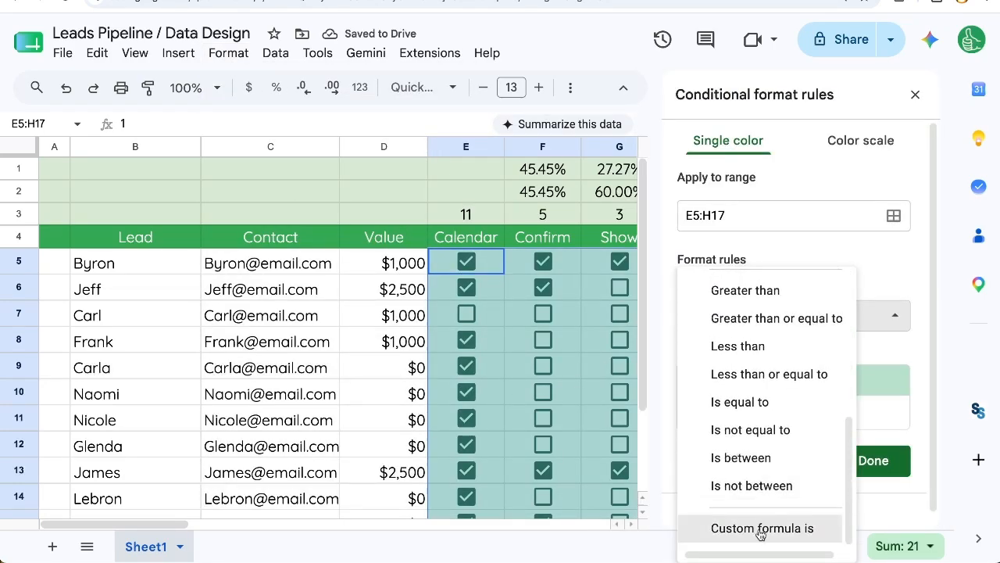
click(735, 401)
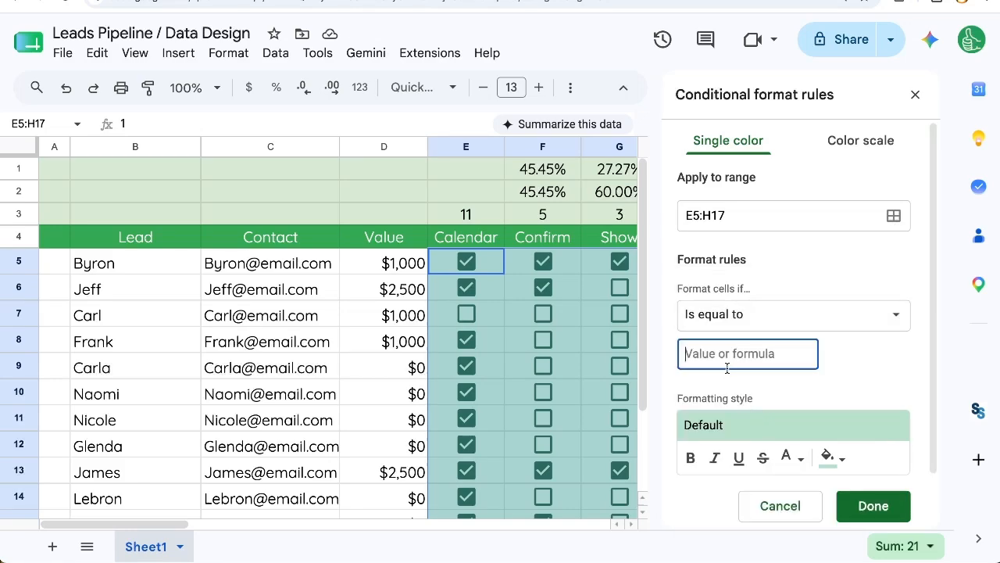
text(1)
- Style the rule with no fill and light gray text, and save it
click(828, 463)
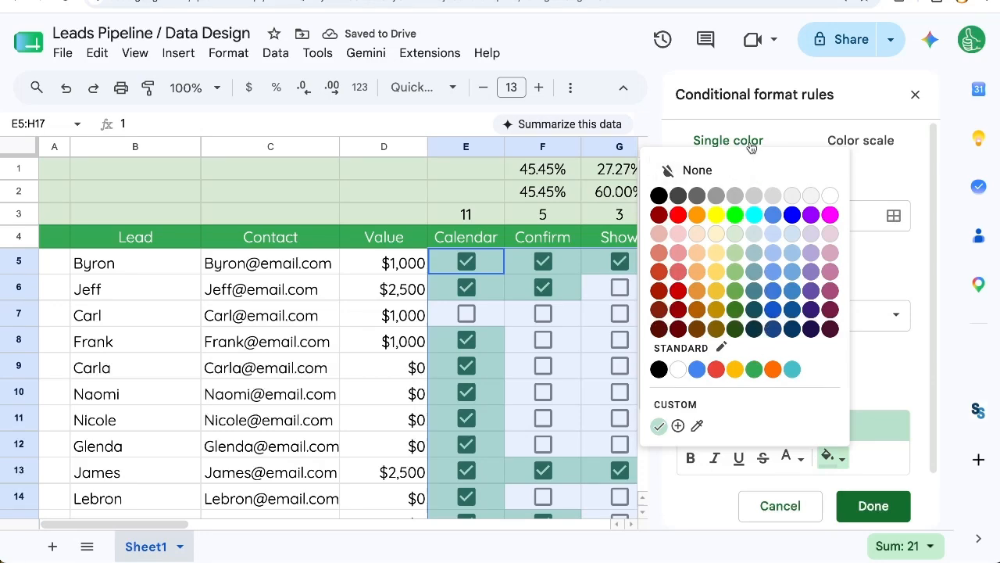
click(733, 169)
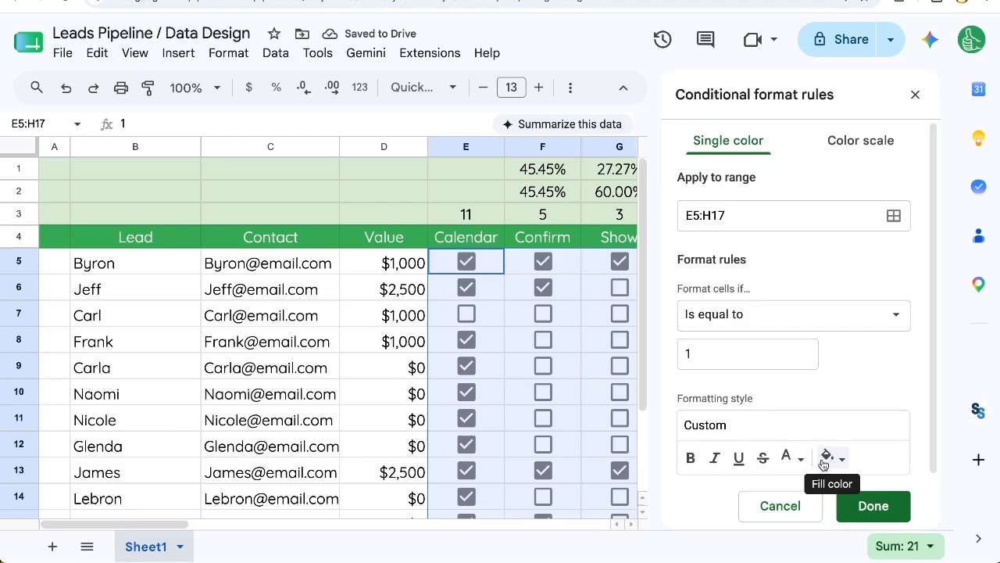
click(794, 458)
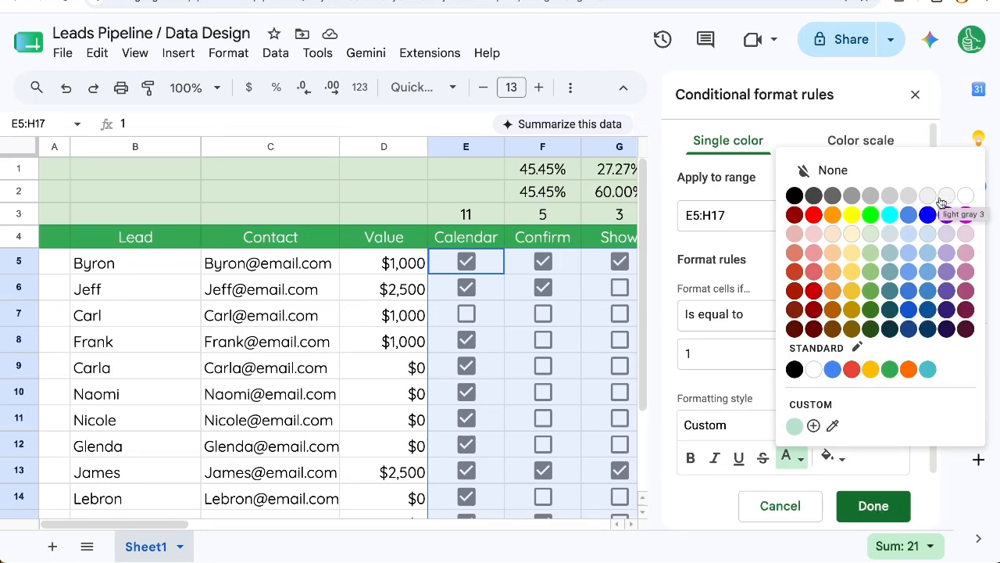
click(908, 197)
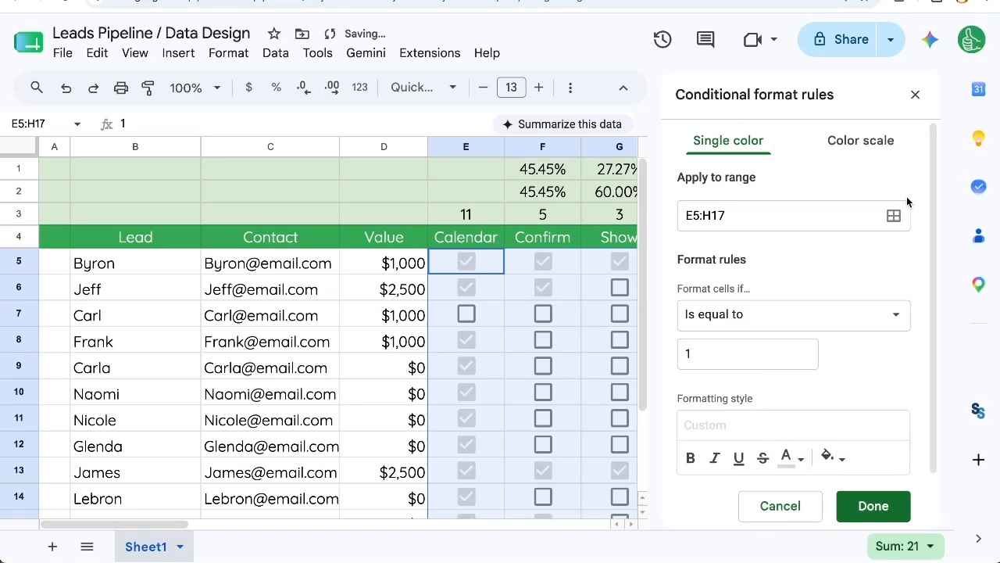
click(873, 506)
click(915, 94)
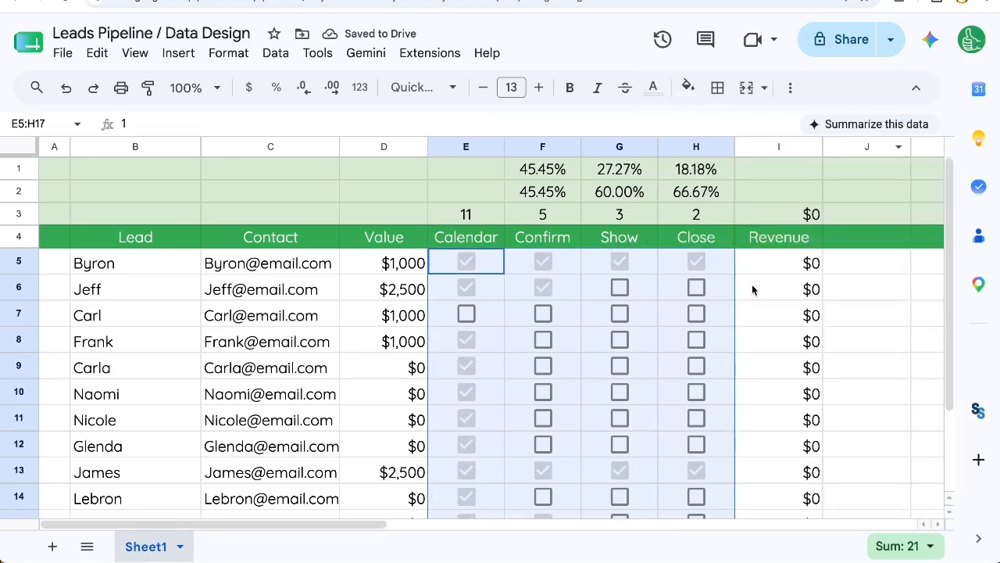
- Tick the Calendar checkbox for the lead in row 7
click(727, 350)
scroll(728, 350, down, 1)
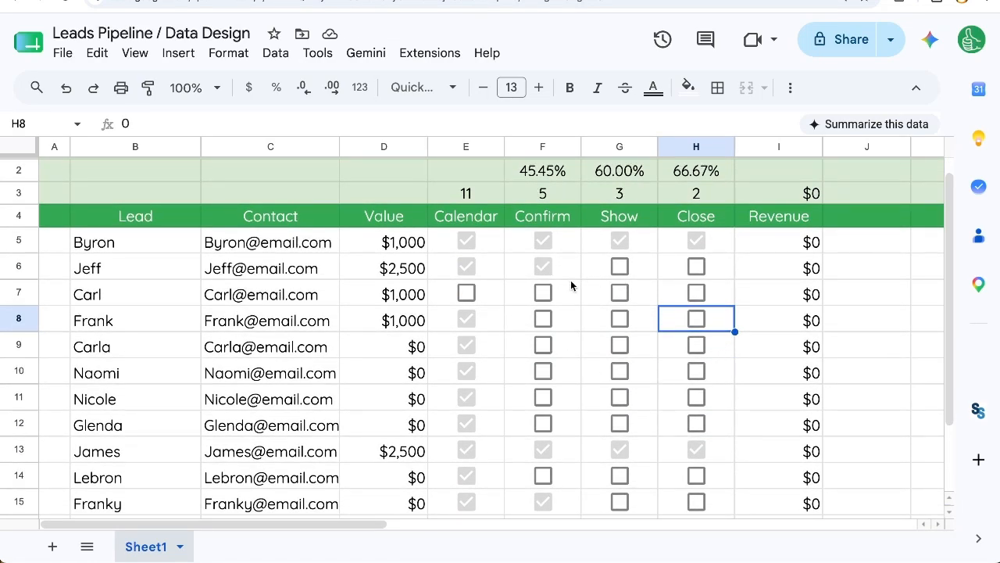
click(469, 297)
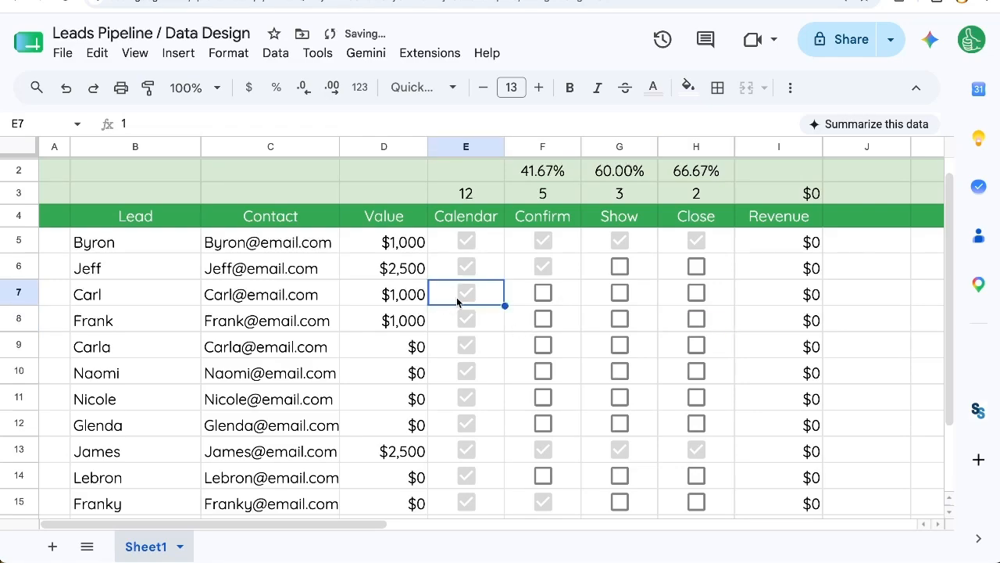
- Add a second conditional formatting rule to E5:H17 that applies when a cell is equal to 0
click(468, 296)
click(474, 293)
drag(465, 245, 715, 498)
scroll(687, 438, up, 3)
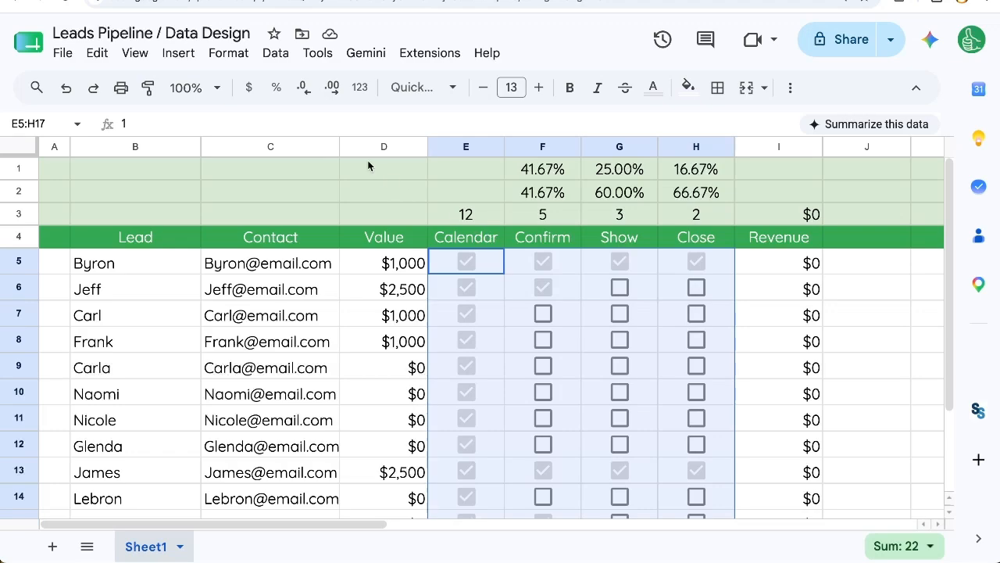
click(240, 62)
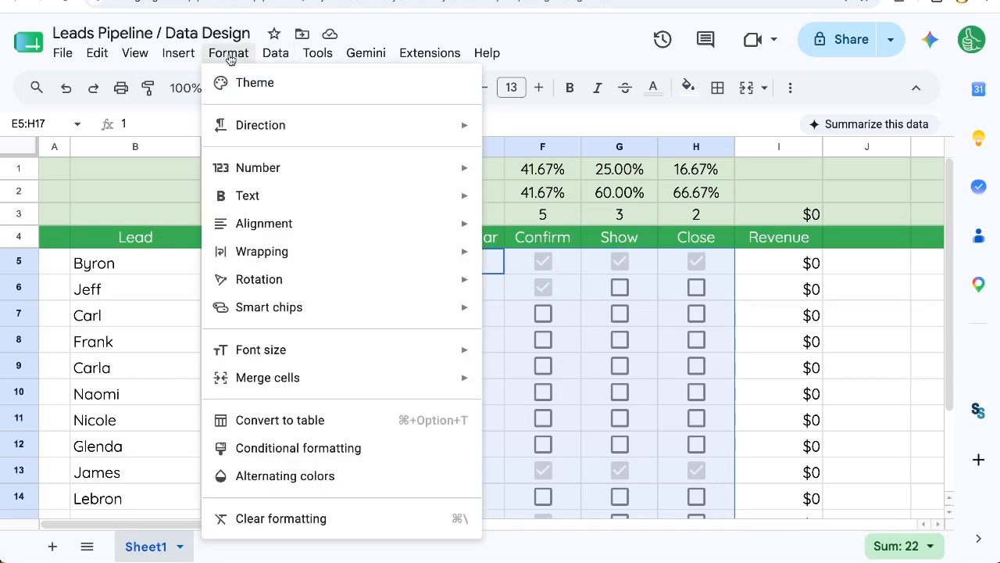
click(298, 444)
click(716, 210)
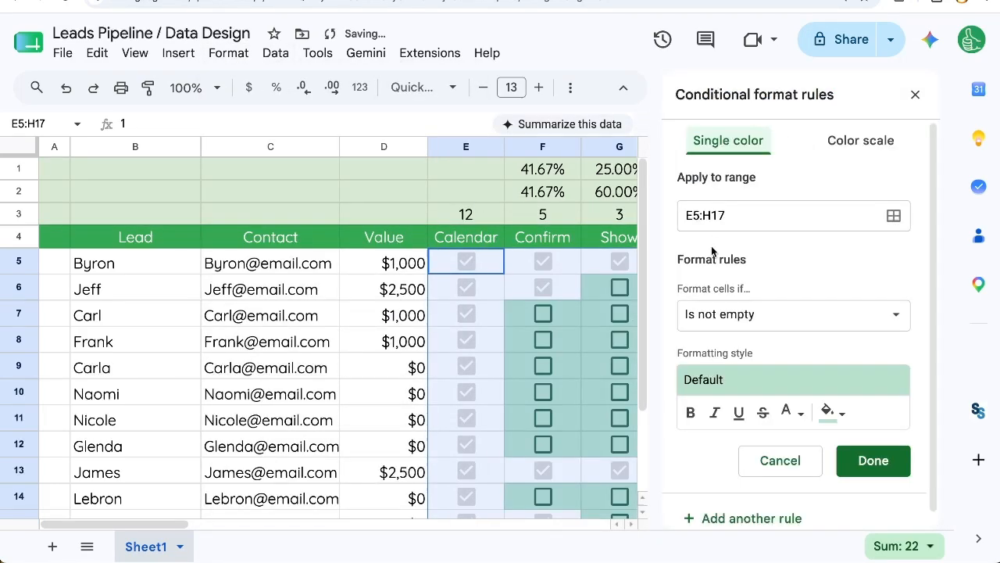
click(746, 327)
scroll(758, 393, down, 3)
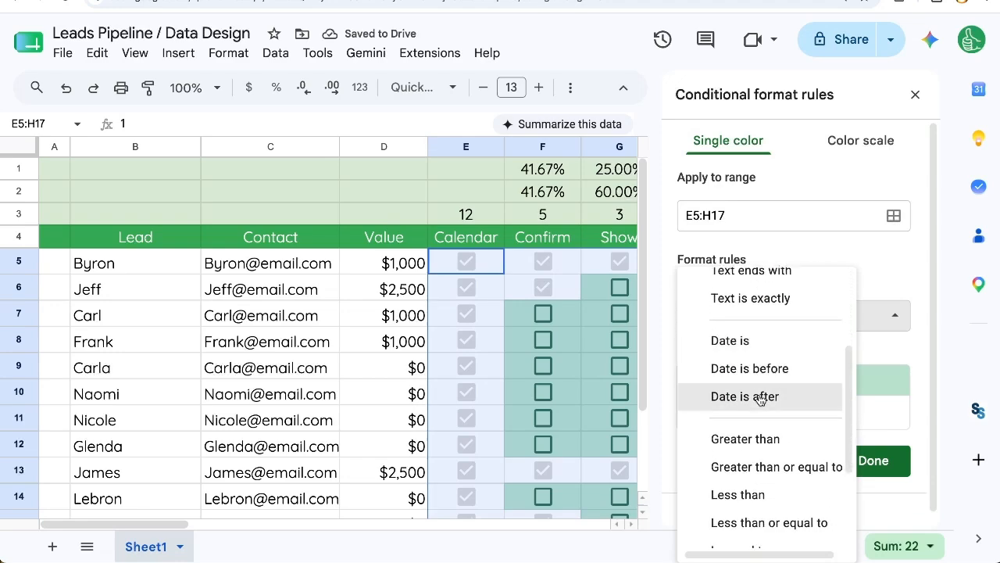
scroll(759, 455, down, 3)
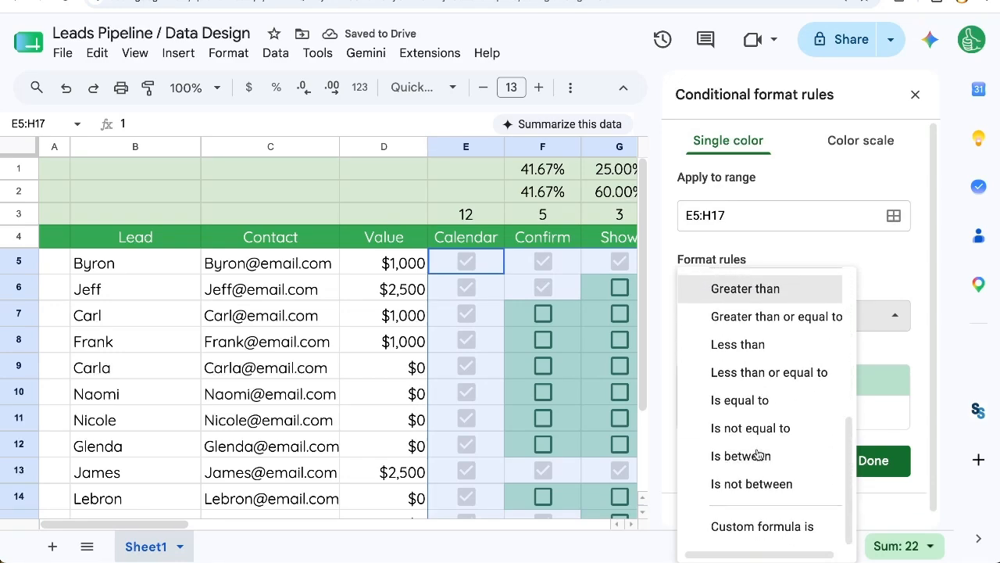
click(763, 410)
click(741, 351)
text(0)
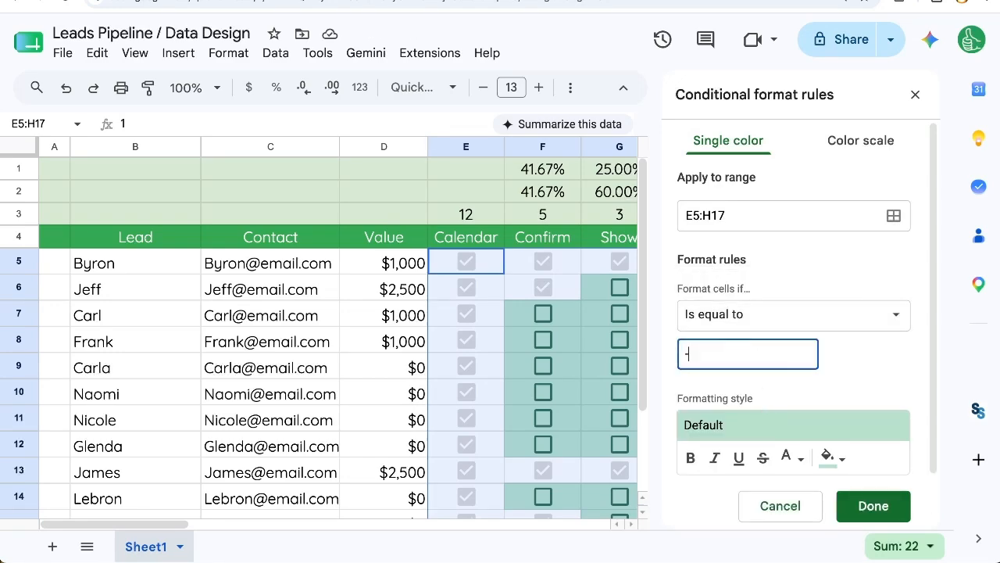
- Style the rule with no fill and light red text, save it, and close the rules
click(830, 457)
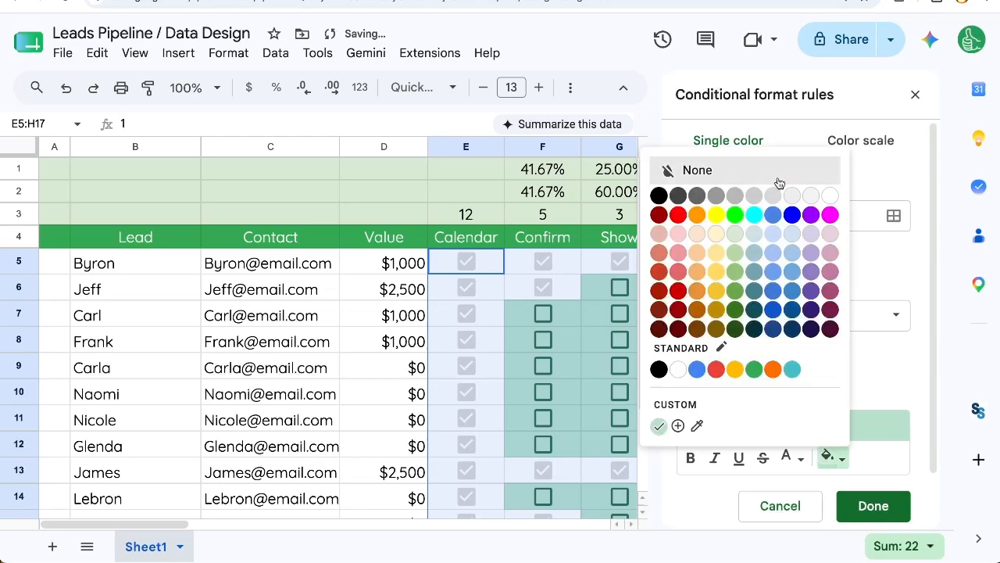
click(742, 171)
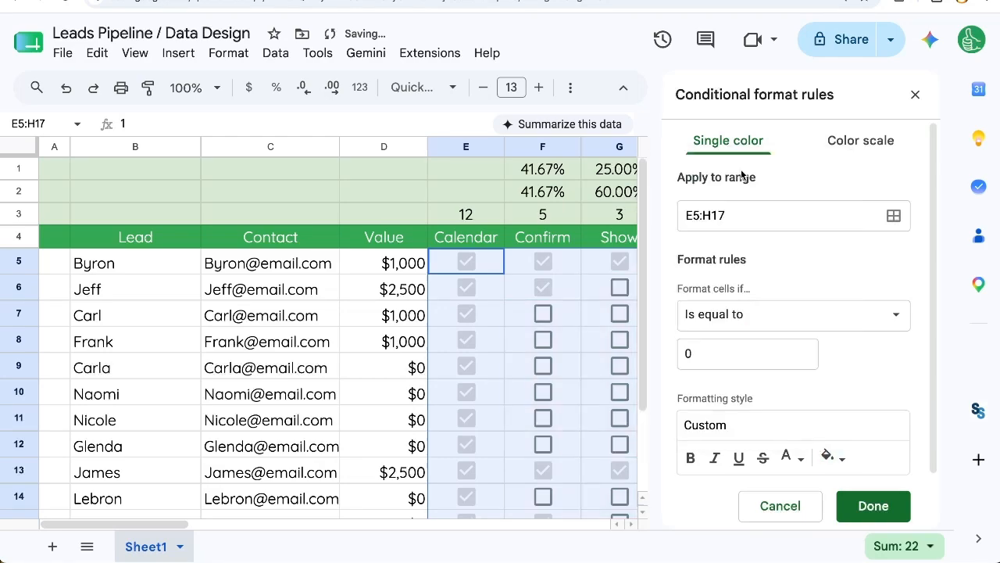
click(793, 458)
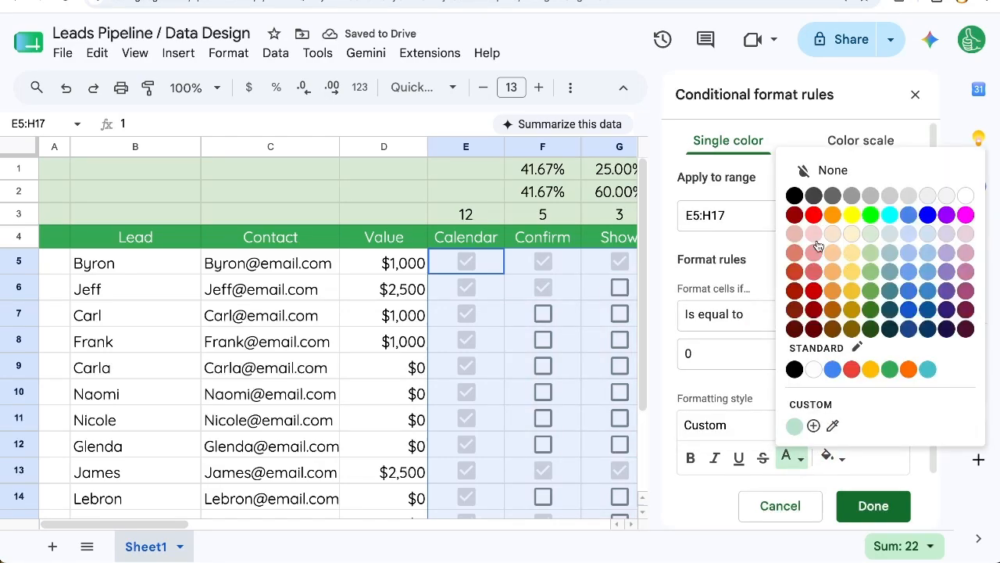
click(815, 290)
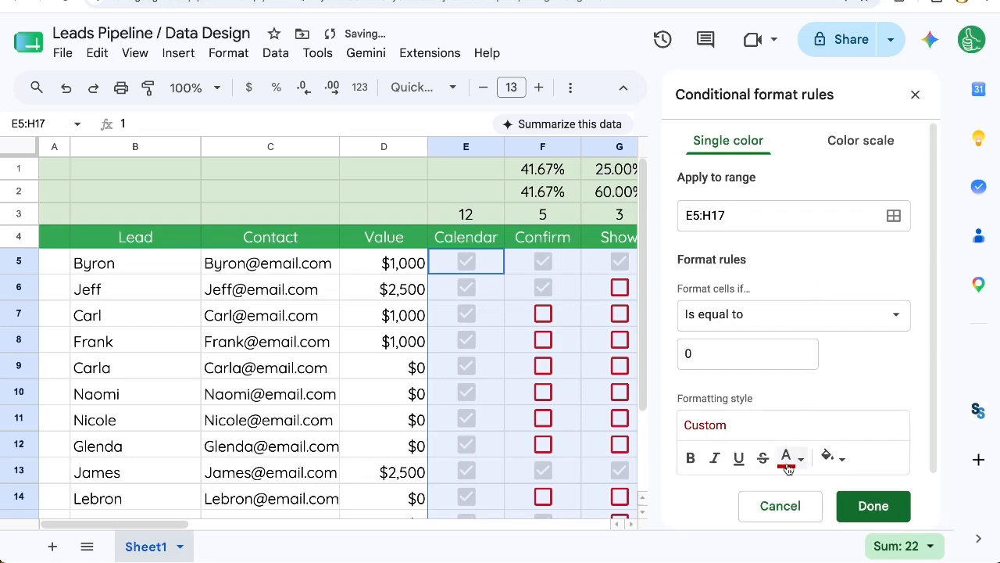
click(793, 458)
click(814, 271)
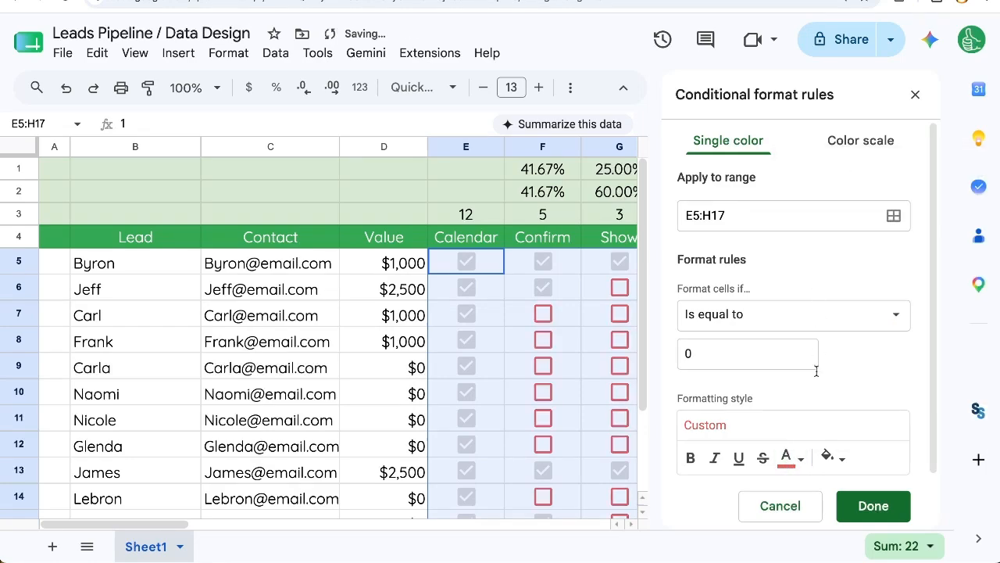
click(871, 506)
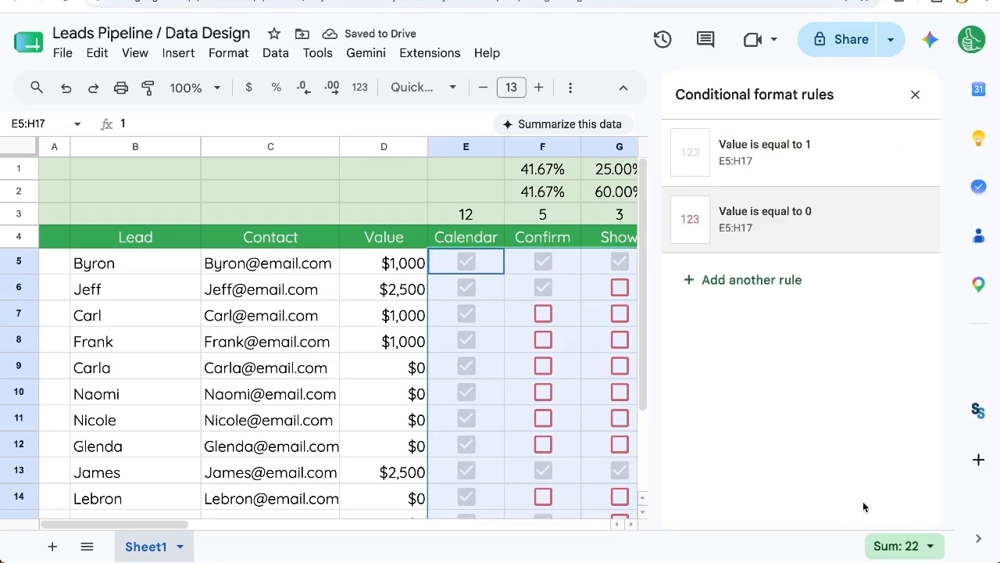
click(915, 95)
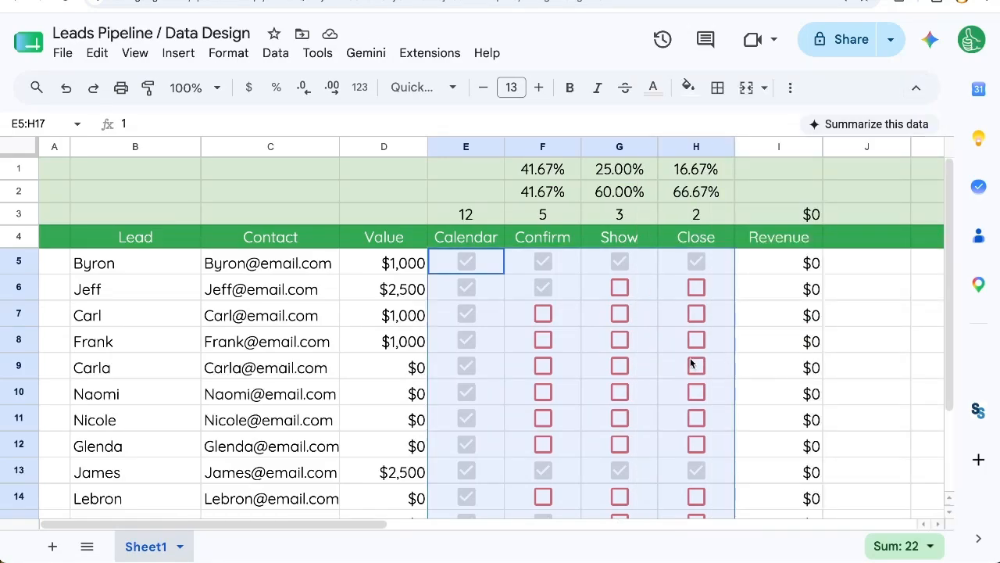
- Untick and re-tick the Calendar checkbox for the lead in row 7 to test the checkbox colors
click(478, 334)
click(472, 315)
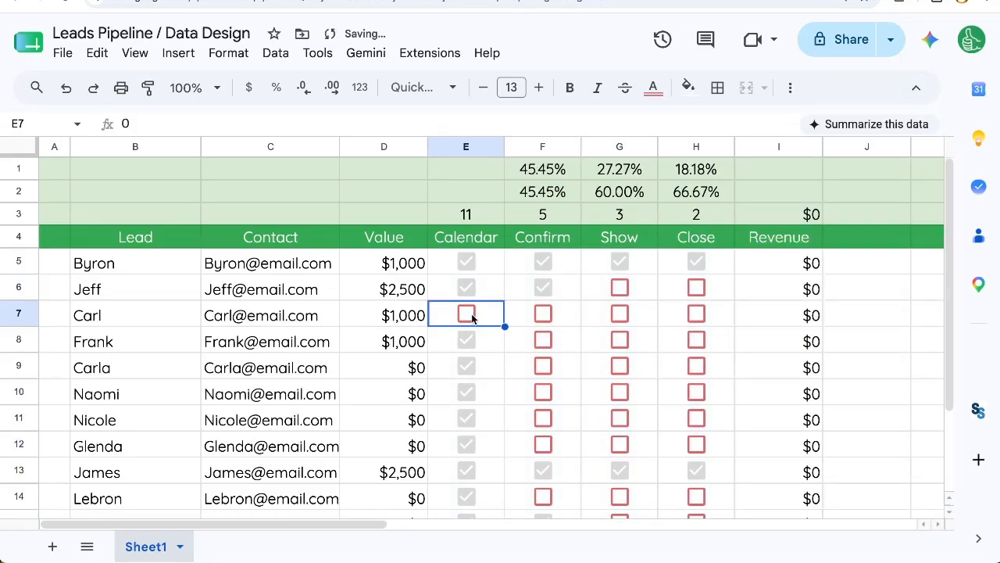
click(471, 314)
scroll(577, 334, down, 1)
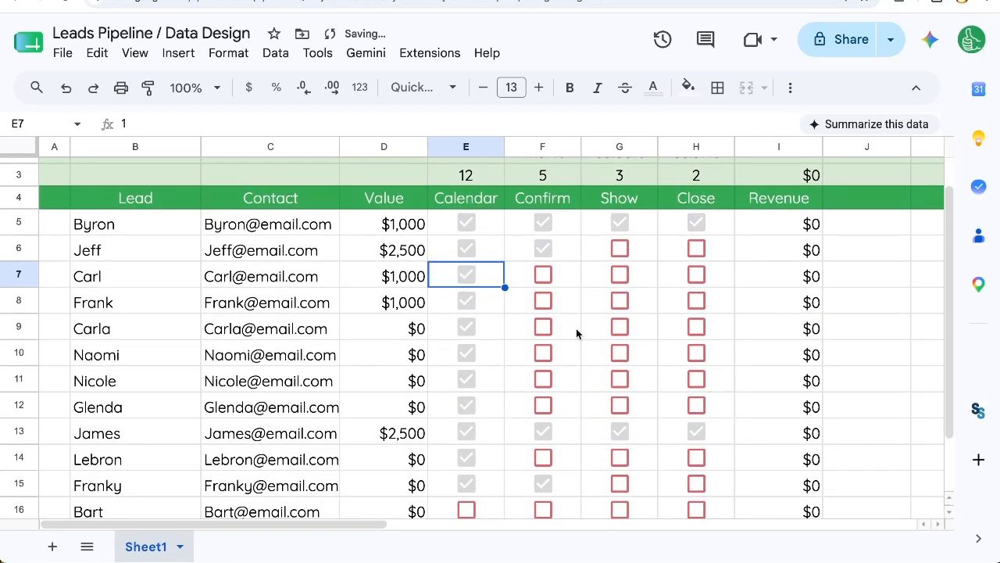
scroll(581, 326, up, 1)
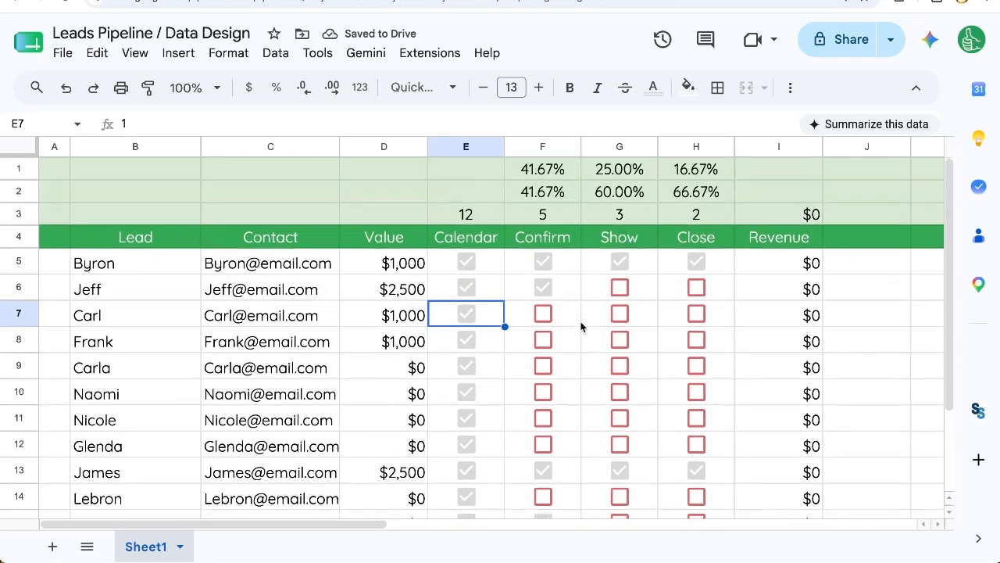
- Freeze the sheet through header row 4 and reduce the font size of rows 1 to 3 to 9
scroll(581, 326, down, 2)
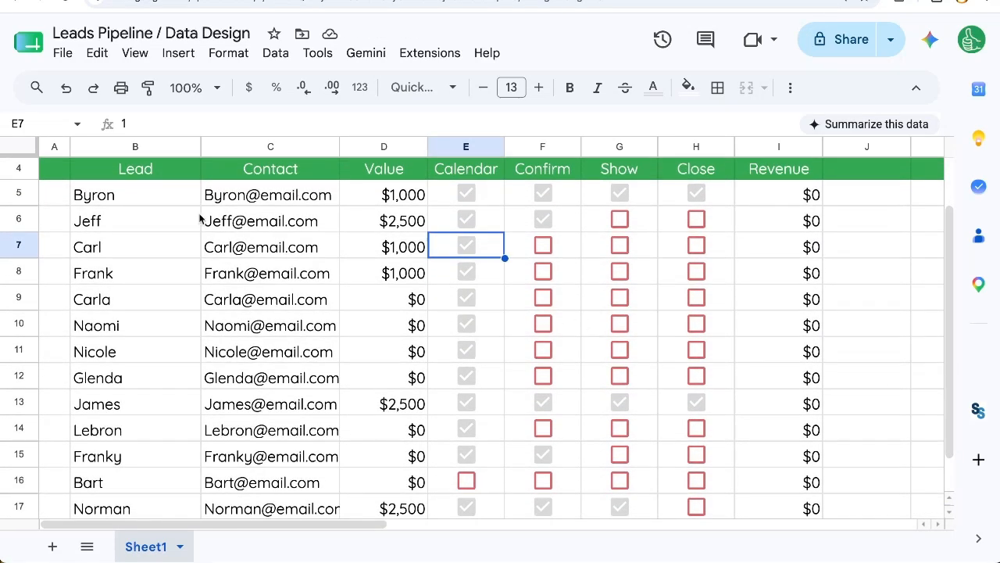
drag(18, 156, 4, 245)
drag(18, 169, 14, 212)
click(484, 91)
click(484, 90)
click(484, 90)
click(484, 91)
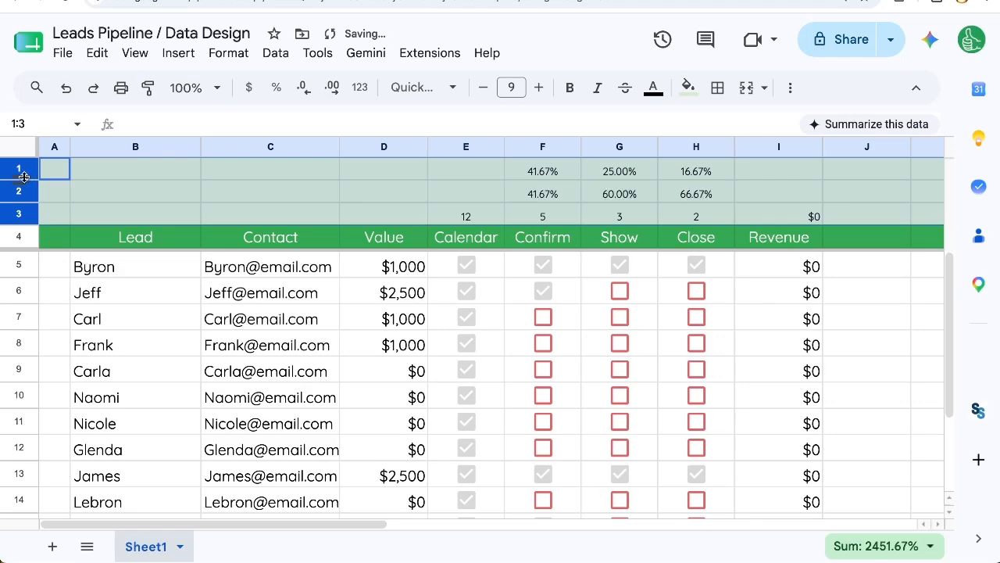
- Hide the sheet's gridlines
click(161, 54)
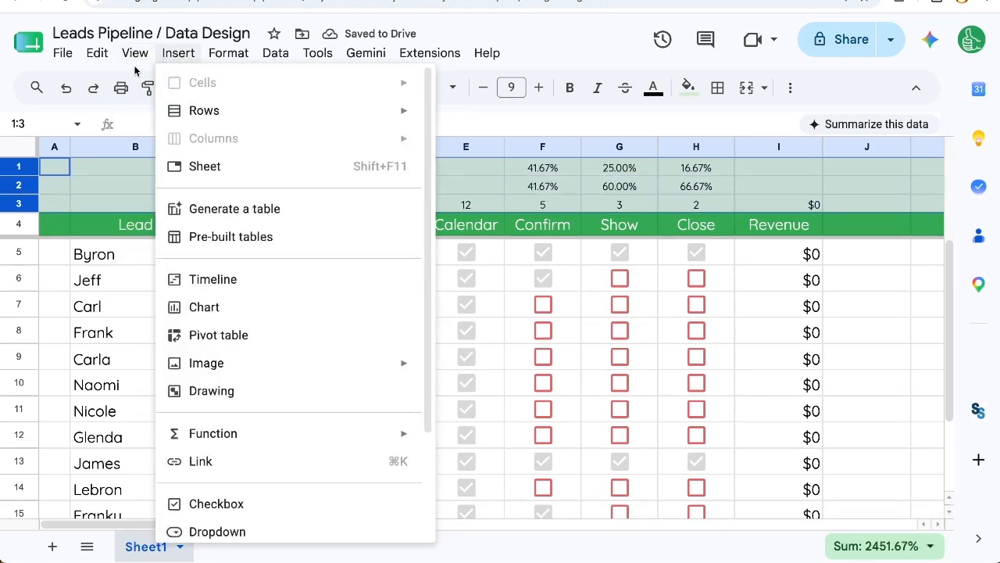
mouse_move(135, 54)
mouse_move(344, 83)
click(444, 118)
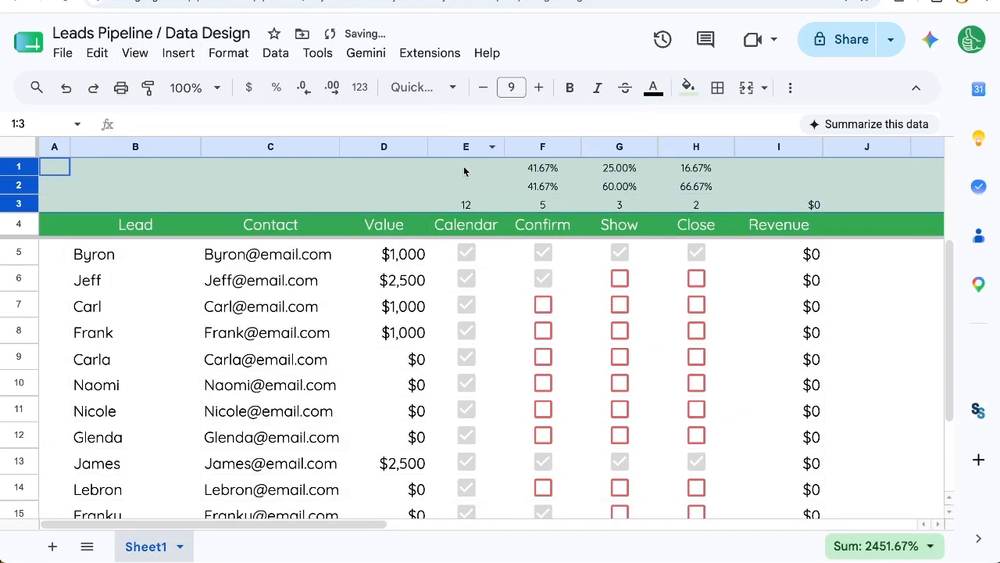
click(774, 341)
- Add gray horizontal borders between the lead rows 5 to 17
drag(19, 254, 19, 464)
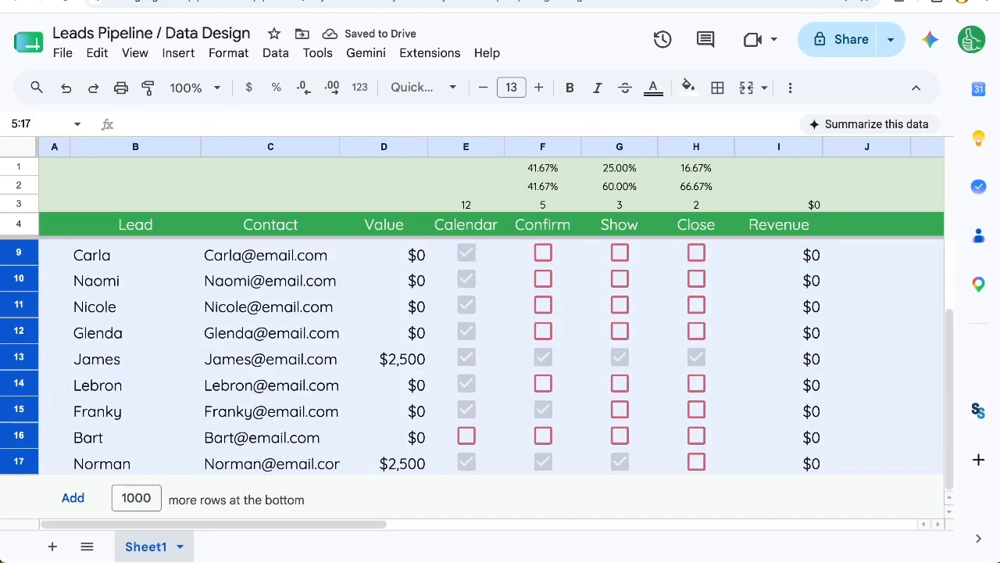
click(718, 87)
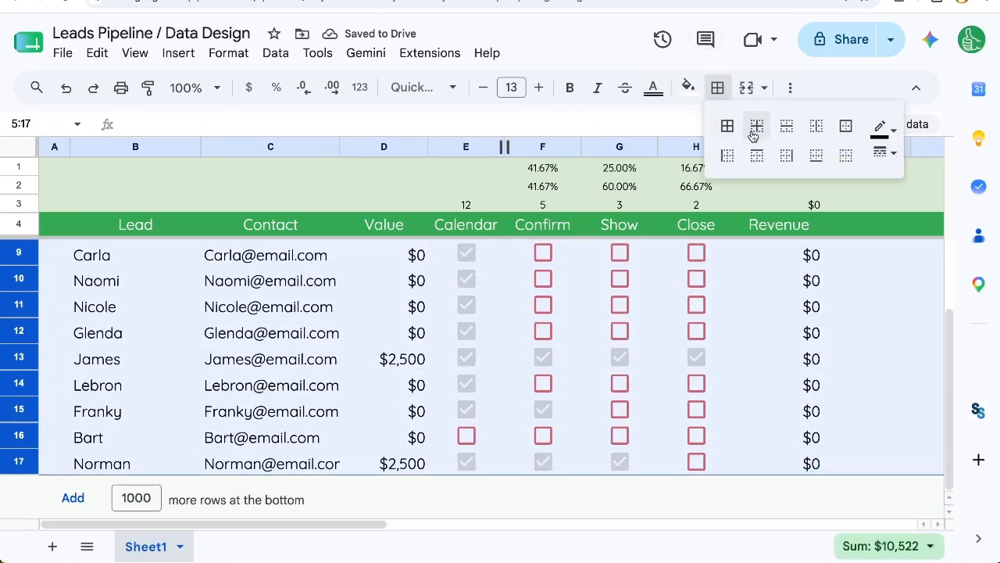
click(883, 129)
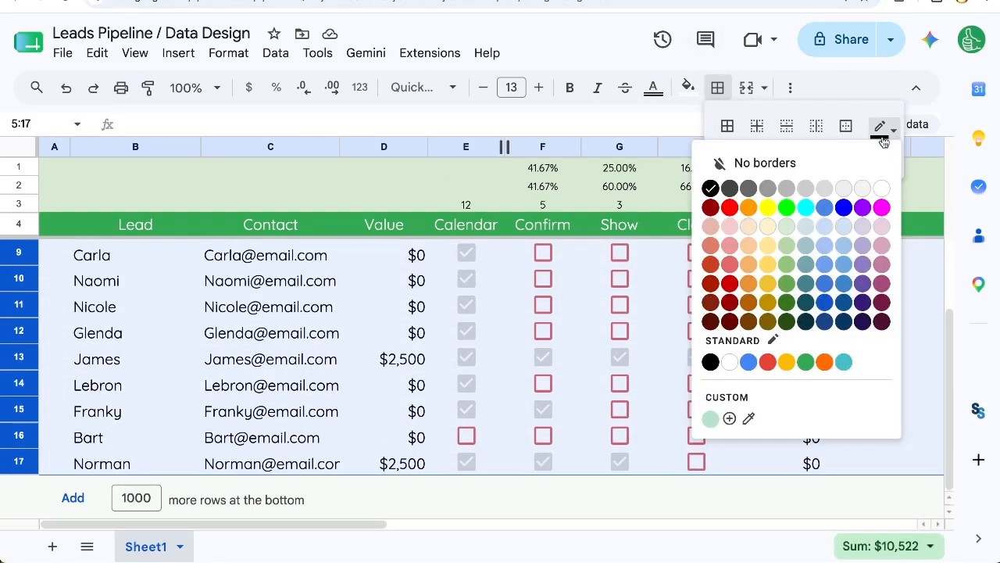
click(787, 189)
click(786, 125)
click(270, 387)
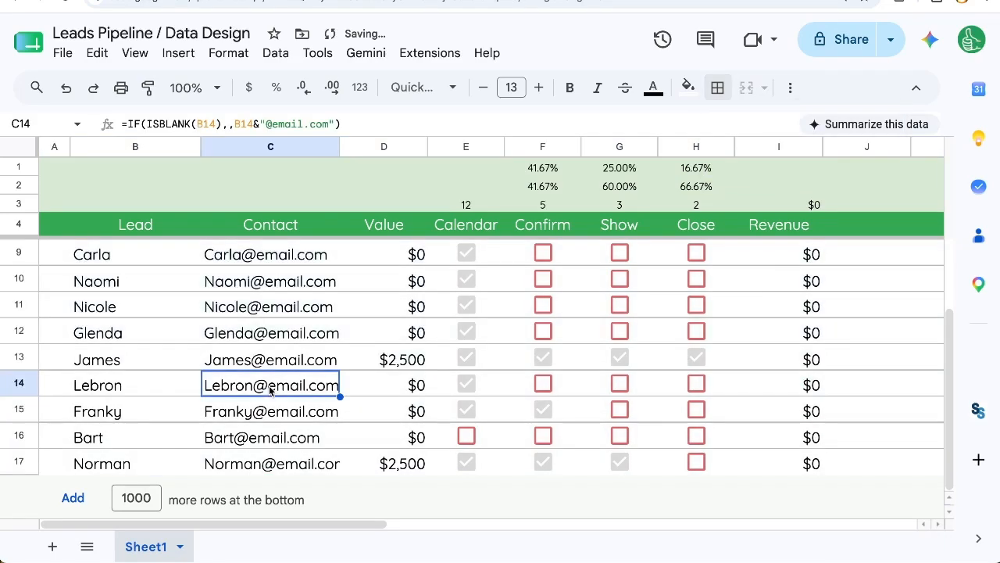
- Tick the Confirm and Show checkboxes for the lead in row 9
scroll(328, 356, up, 2)
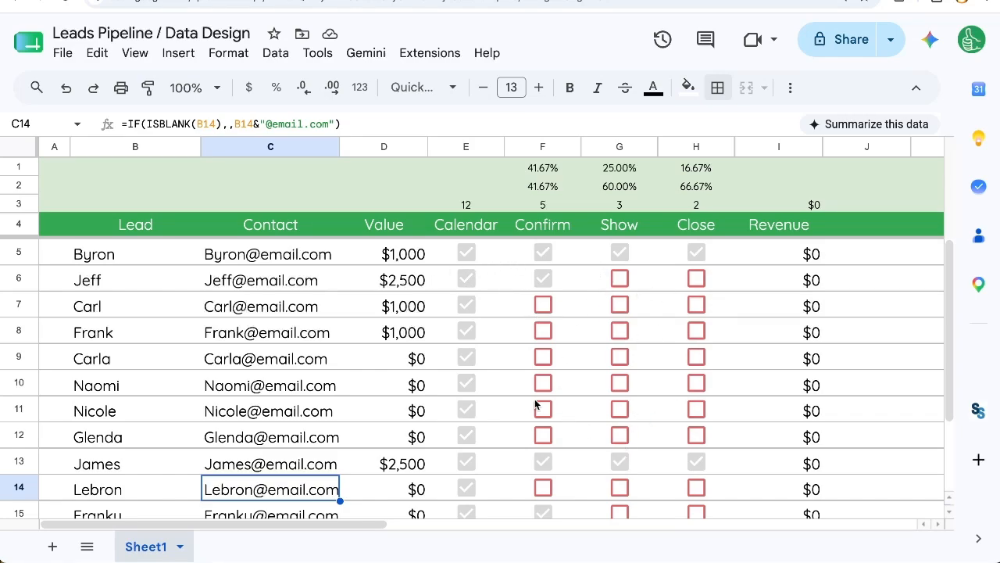
click(544, 358)
click(620, 357)
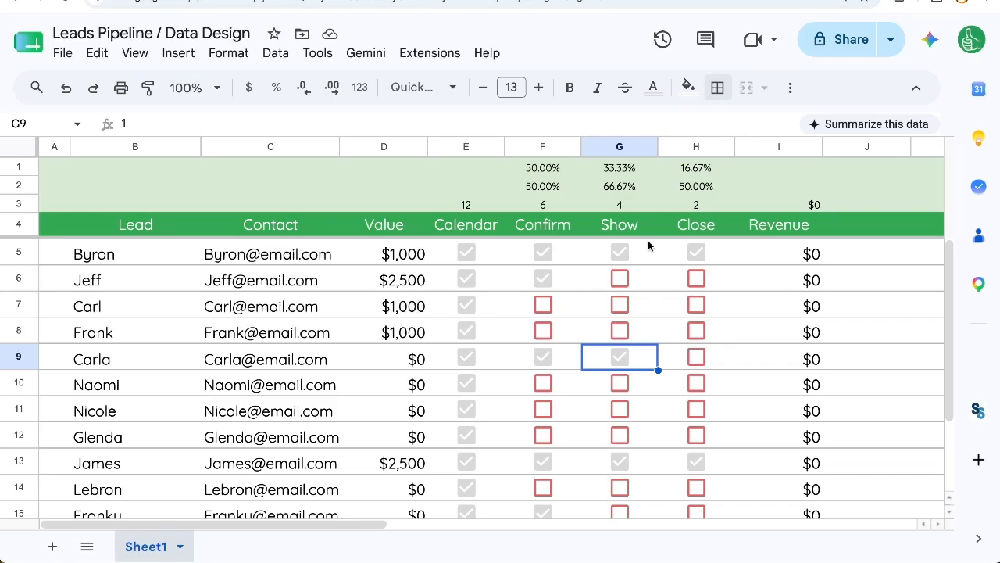
click(390, 349)
click(396, 386)
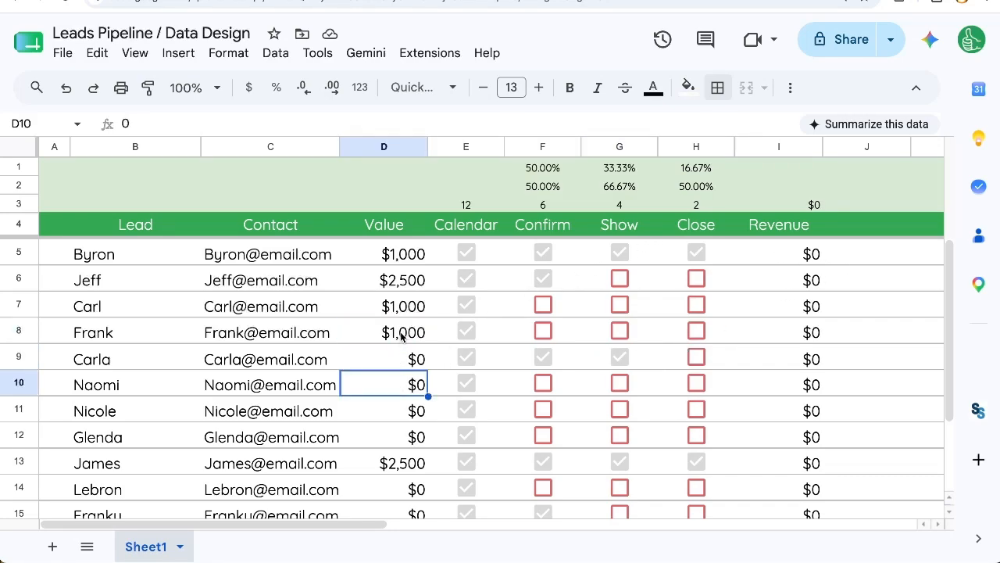
double_click(416, 264)
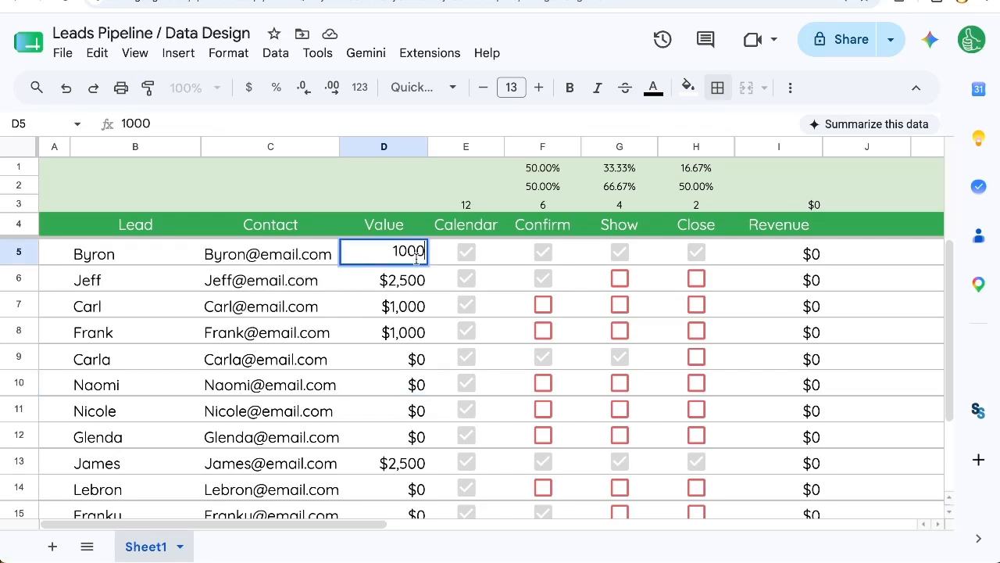
click(380, 337)
- Add a conditional formatting rule to the Value column, D1:D17, that applies when a cell is equal to 0
click(388, 145)
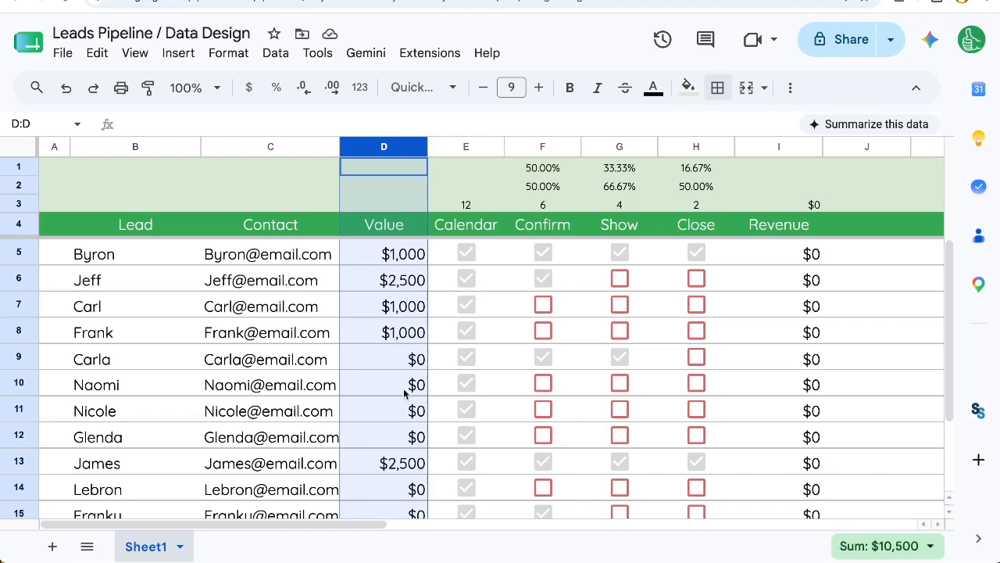
click(231, 54)
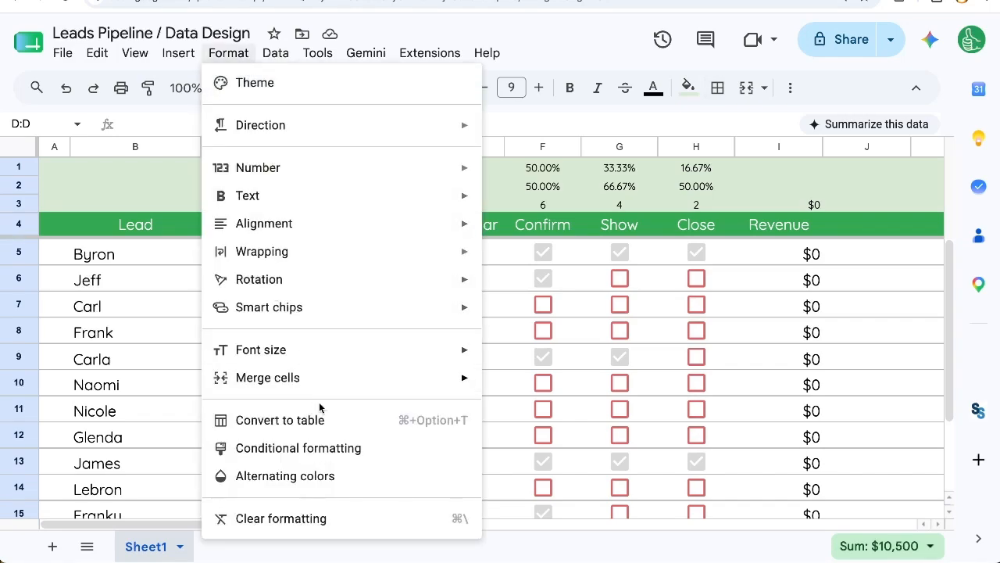
click(319, 448)
click(710, 315)
scroll(750, 400, down, 5)
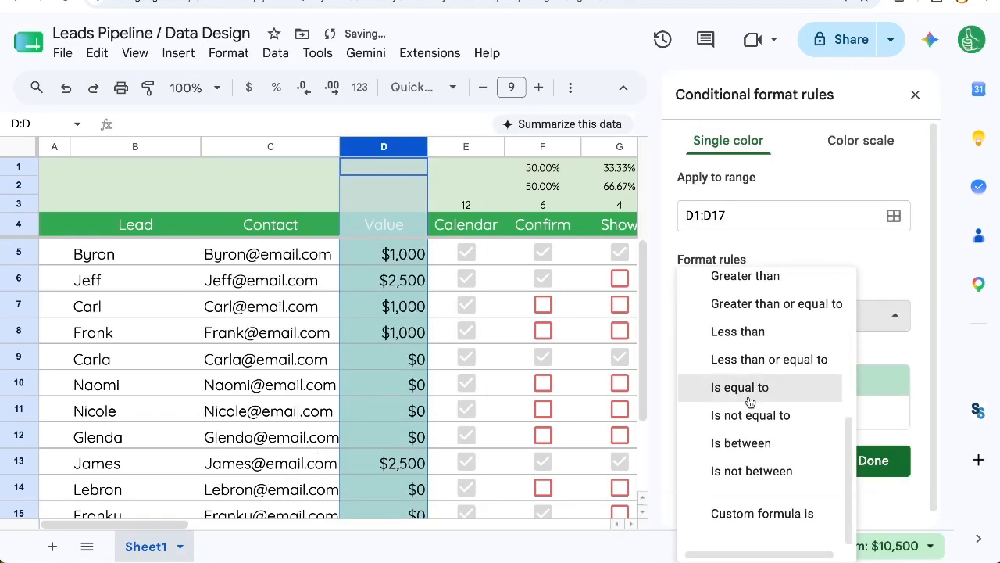
click(750, 401)
click(743, 354)
text(0)
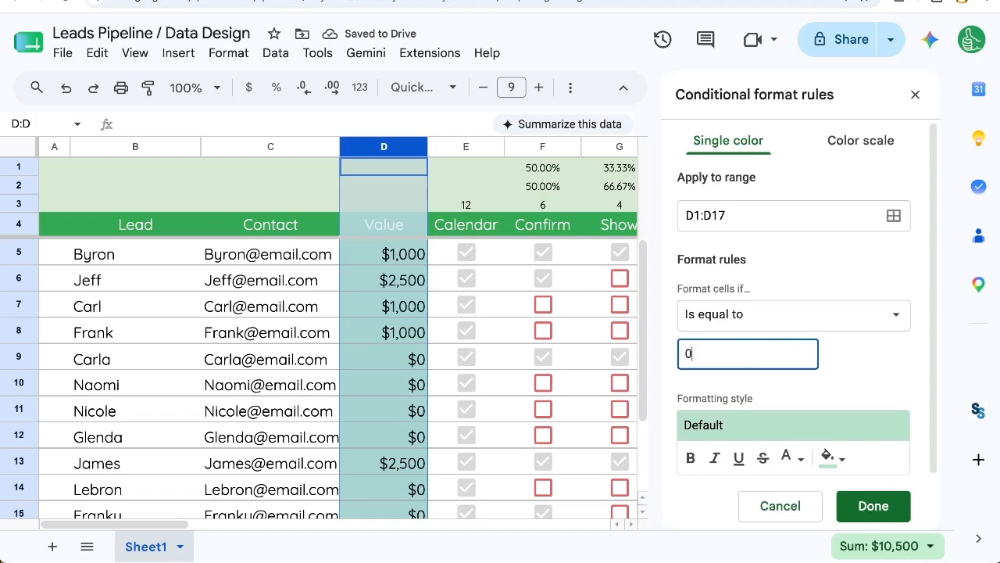
- Remove the fill color from the zero-value rule and give its text a very light gray color
scroll(916, 381, down, 1)
click(831, 396)
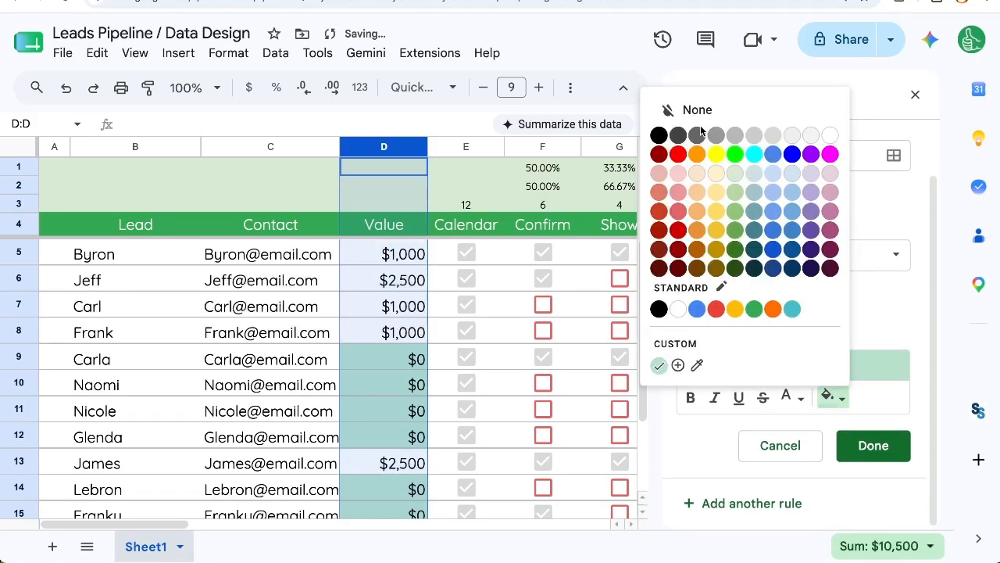
click(698, 112)
click(790, 397)
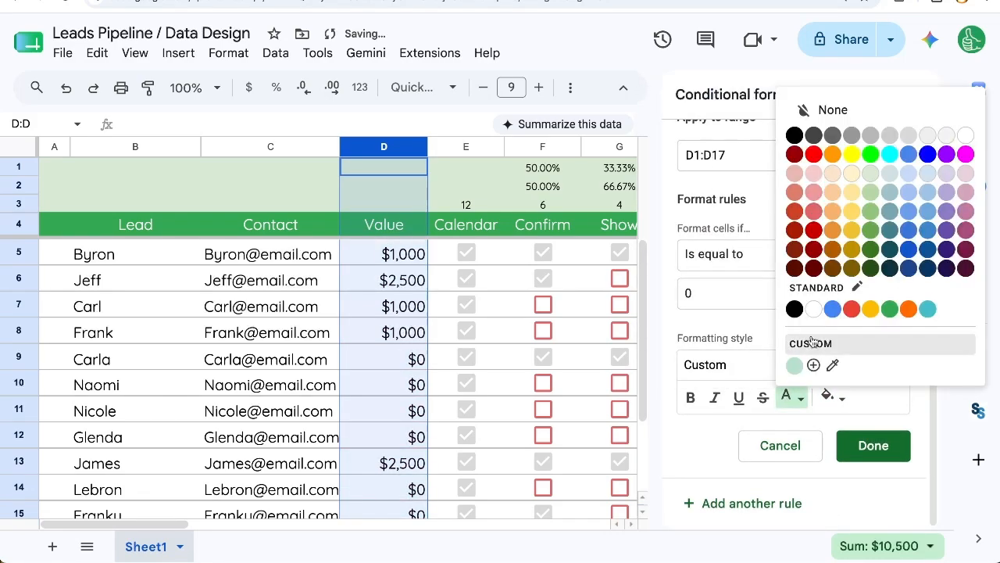
click(926, 137)
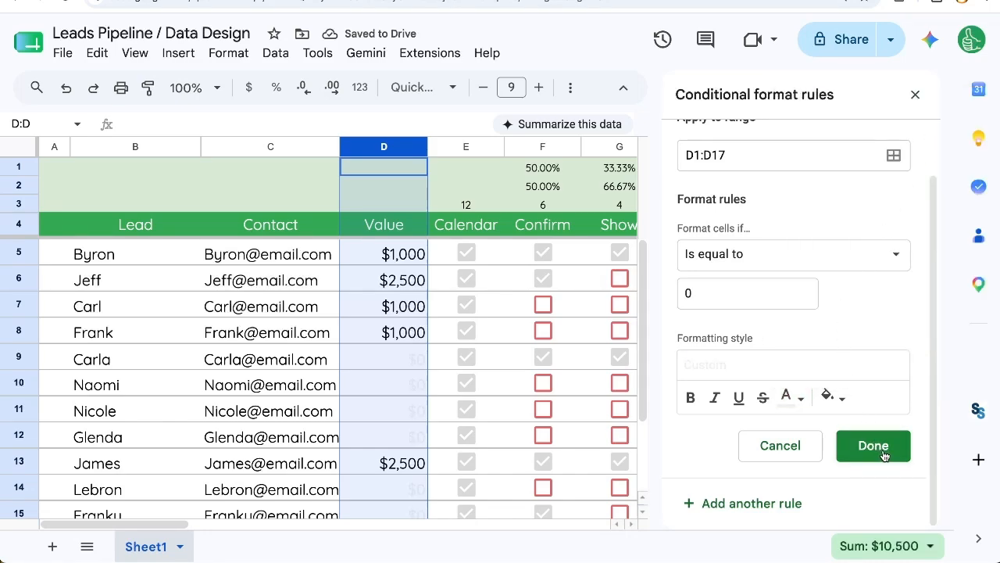
- Make the zero-value rule's text one shade darker gray, save the rule and close the conditional formatting rules
click(790, 396)
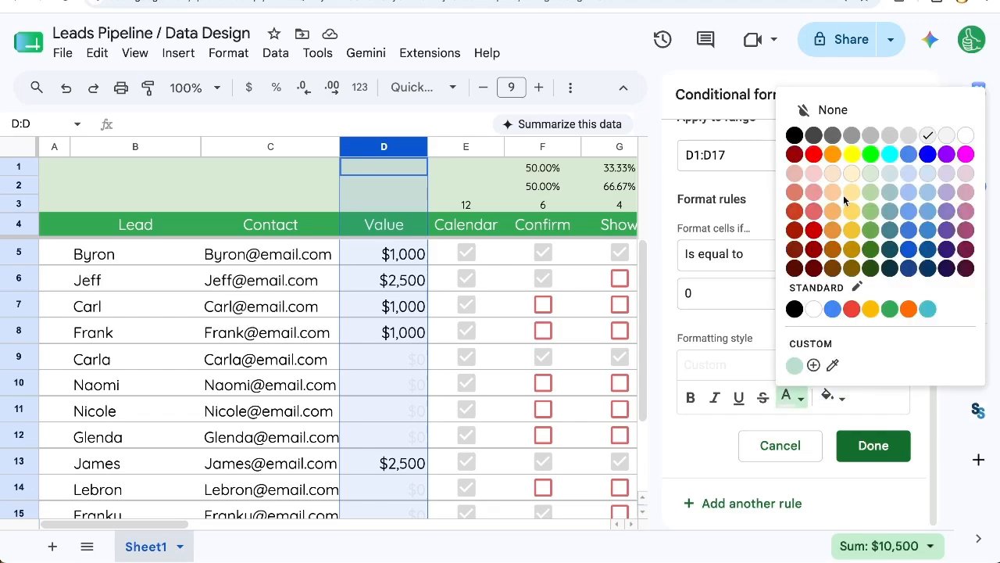
click(910, 136)
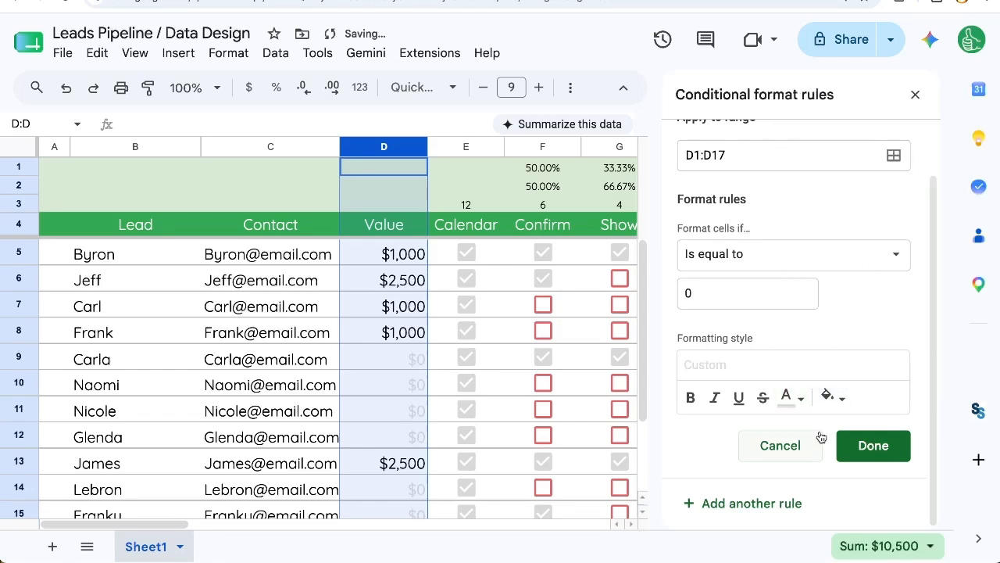
click(873, 445)
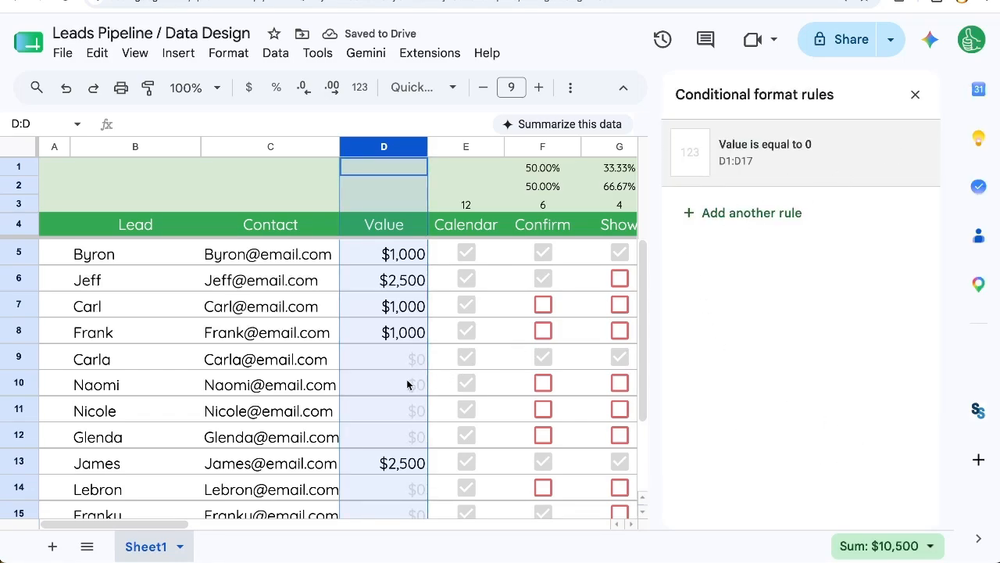
scroll(395, 384, right, 1)
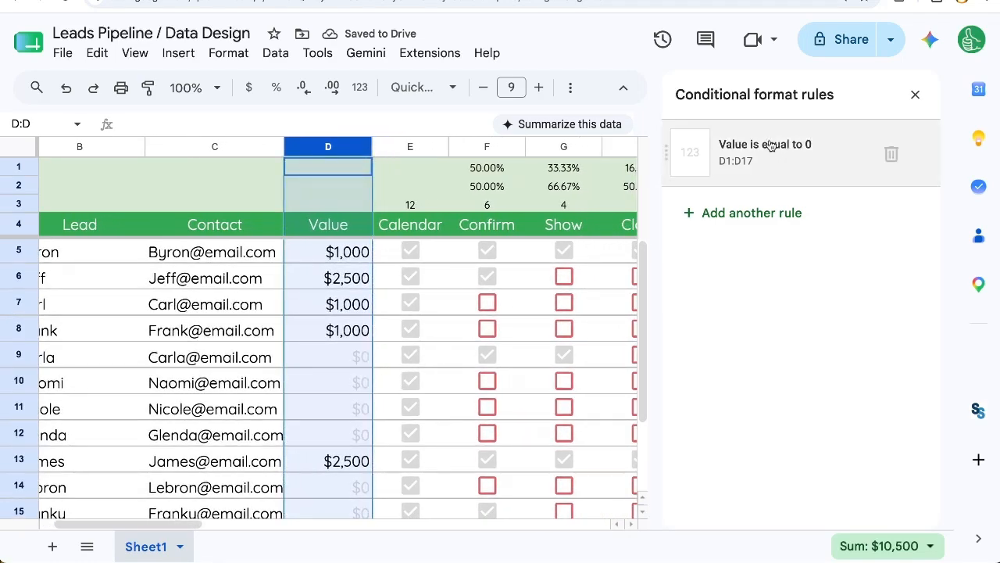
click(915, 95)
click(353, 282)
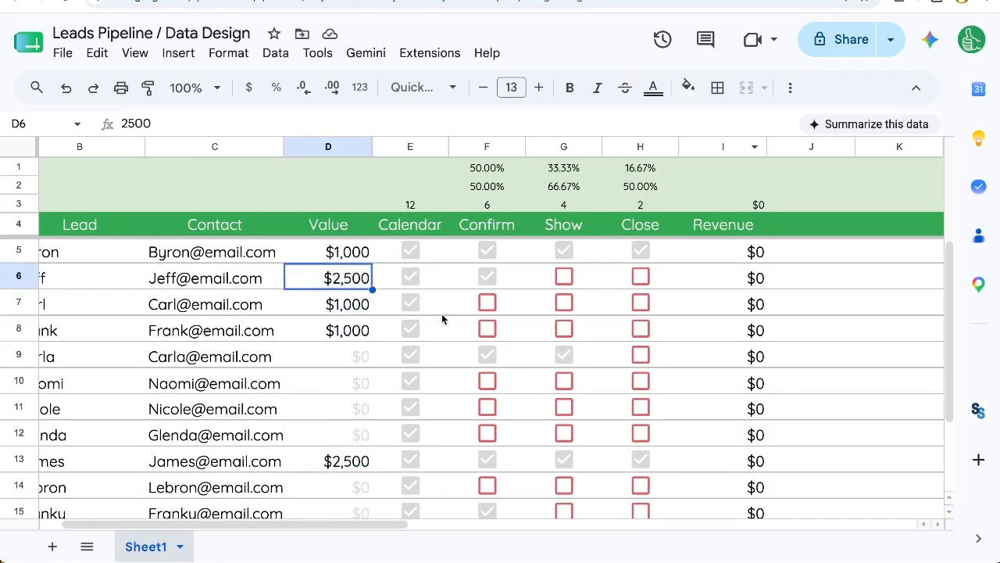
drag(342, 259, 361, 332)
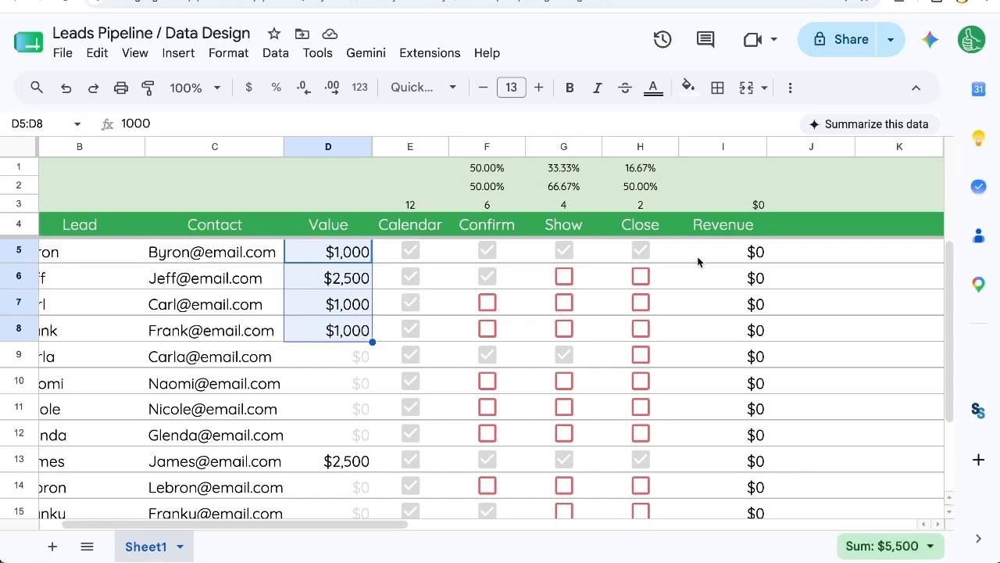
- Enter the formula =IF(H5=1,D5,) in Revenue cell I5 so that it returns the value of a closed lead
click(727, 254)
scroll(740, 294, down, 1)
scroll(735, 336, right, 1)
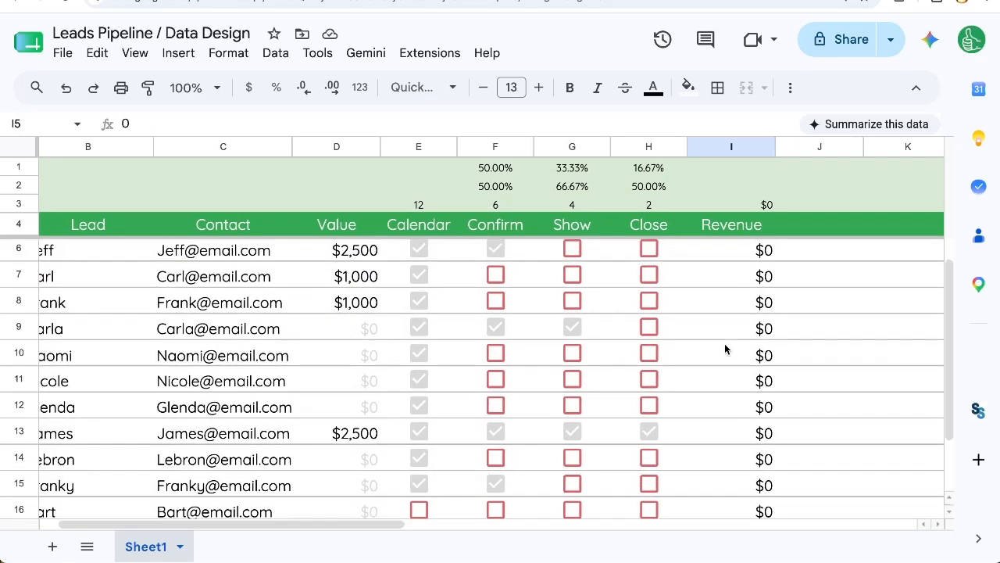
scroll(726, 346, up, 1)
scroll(594, 386, right, 1)
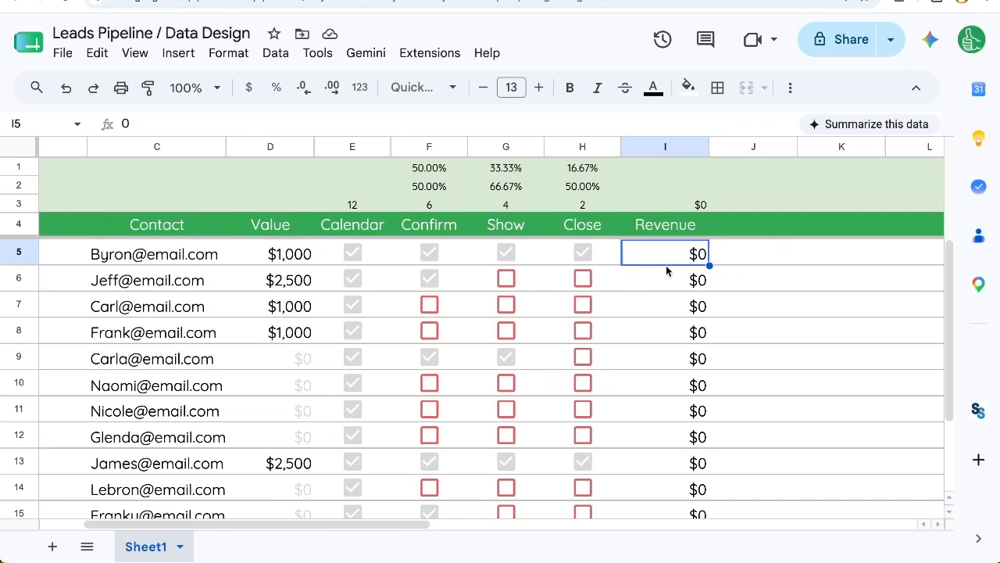
text(=)
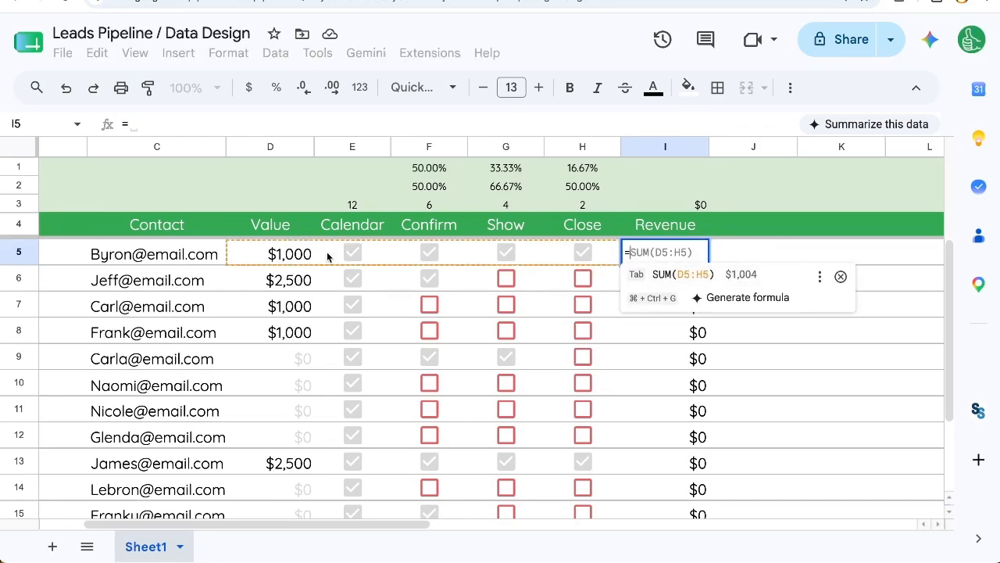
text(IF()
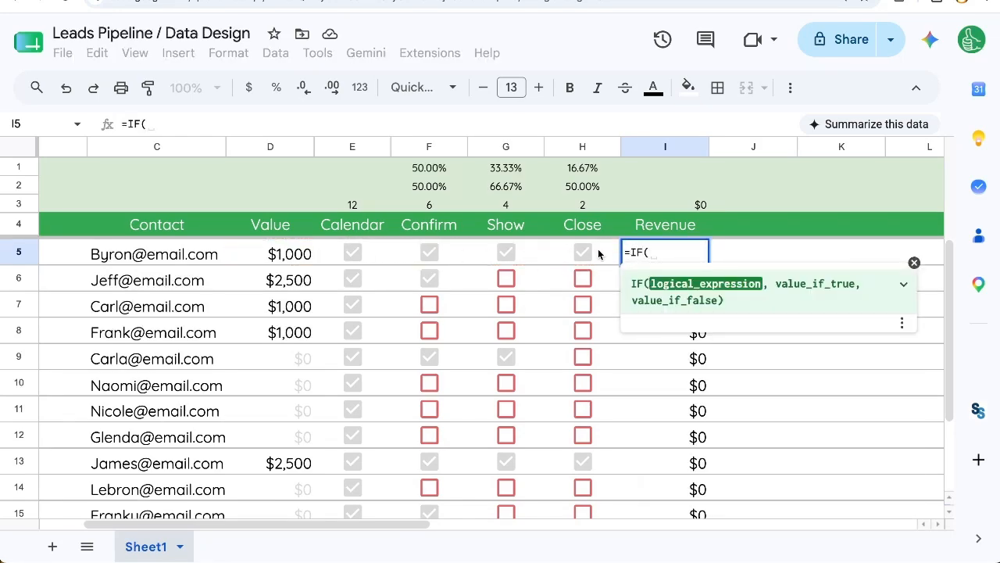
click(599, 254)
text(=1,)
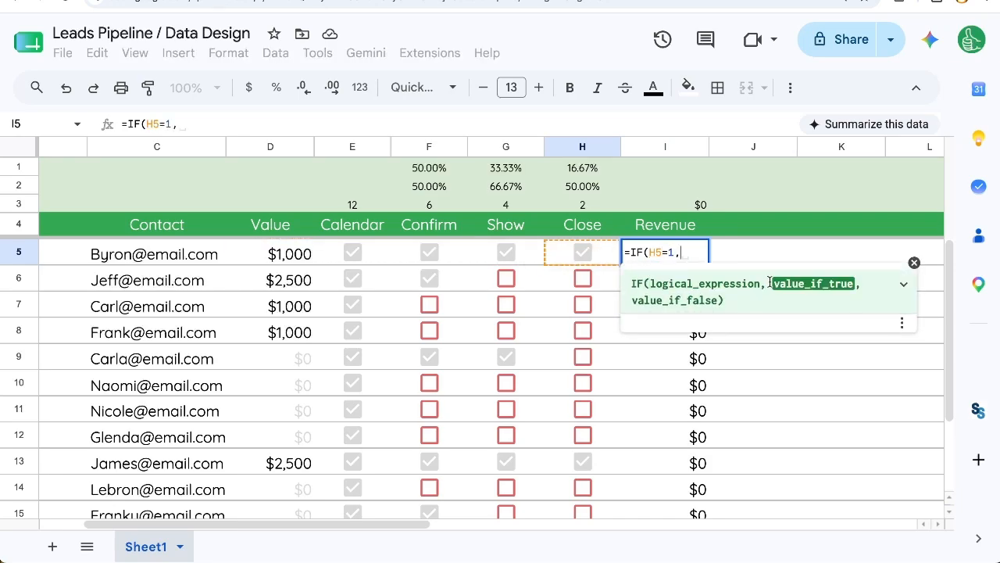
click(295, 248)
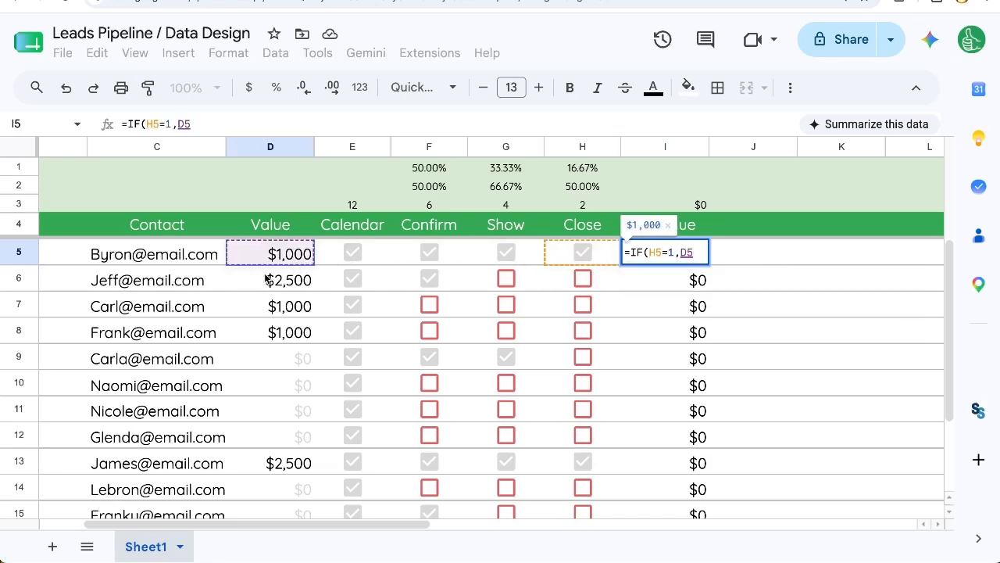
text(,)
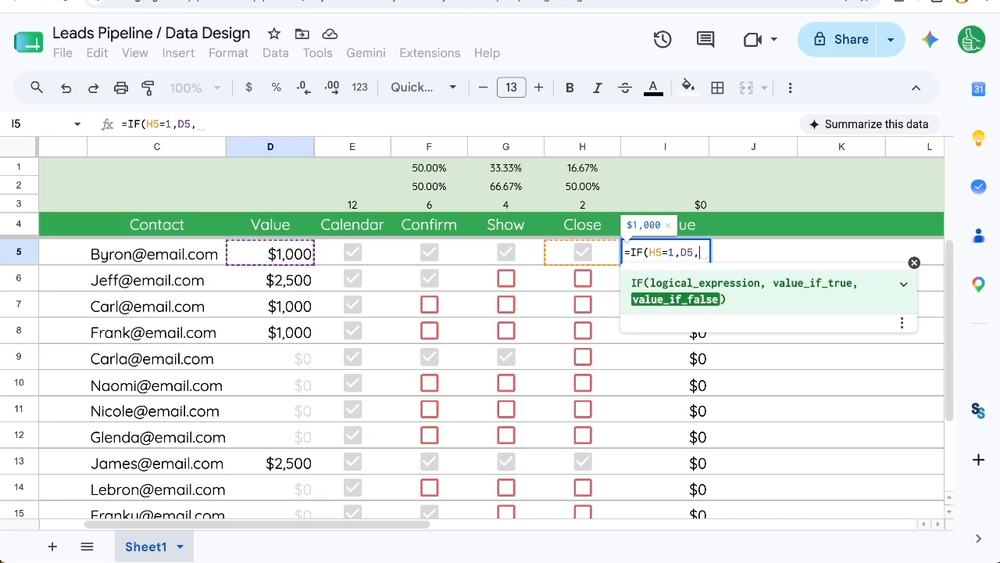
text())
key(Return)
- Fill the Revenue formula from I5 down to I17 and go through the filled cells
key(Up)
key(ctrl+shift+Down)
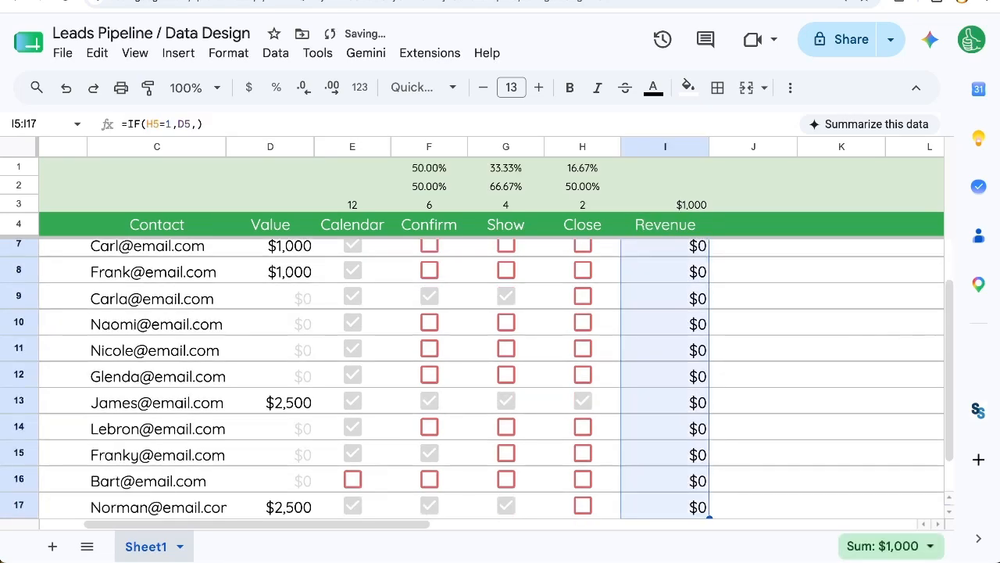
key(ctrl+d)
key(Up)
key(Down)
key(Down)
key(Down)
key(Down)
key(Down)
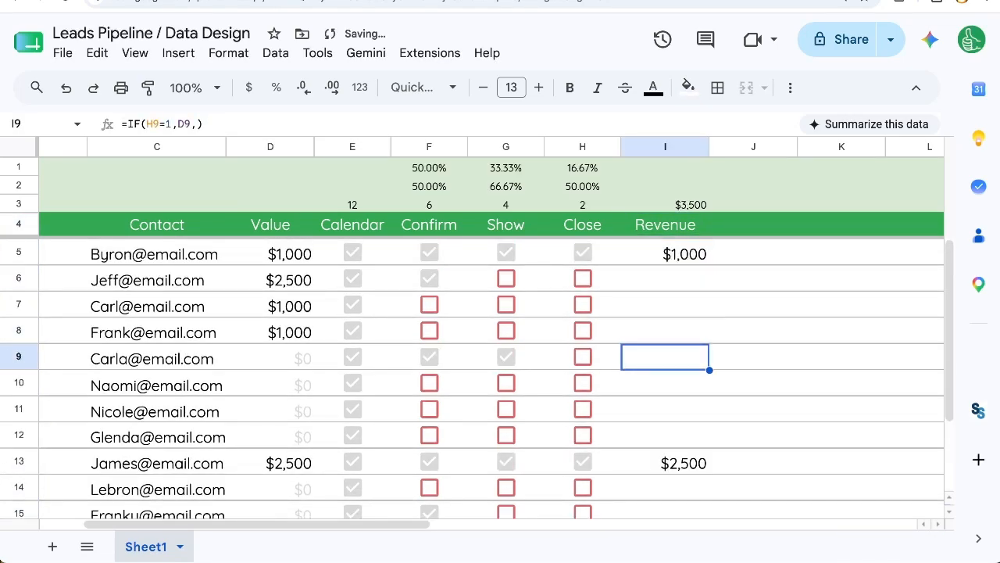
- Tick the Show and Close checkboxes for the lead in row 6
scroll(672, 277, left, 1)
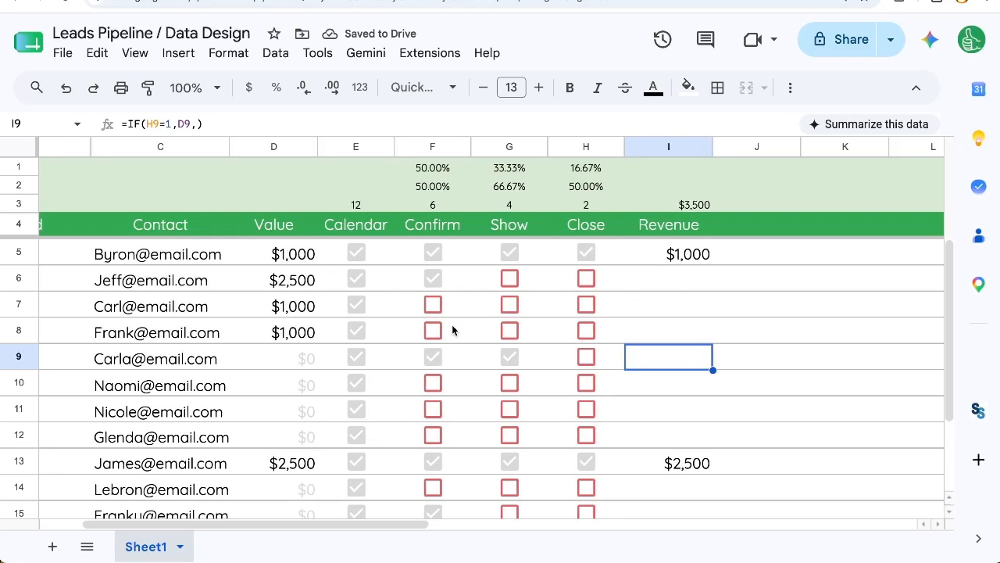
click(515, 276)
click(594, 284)
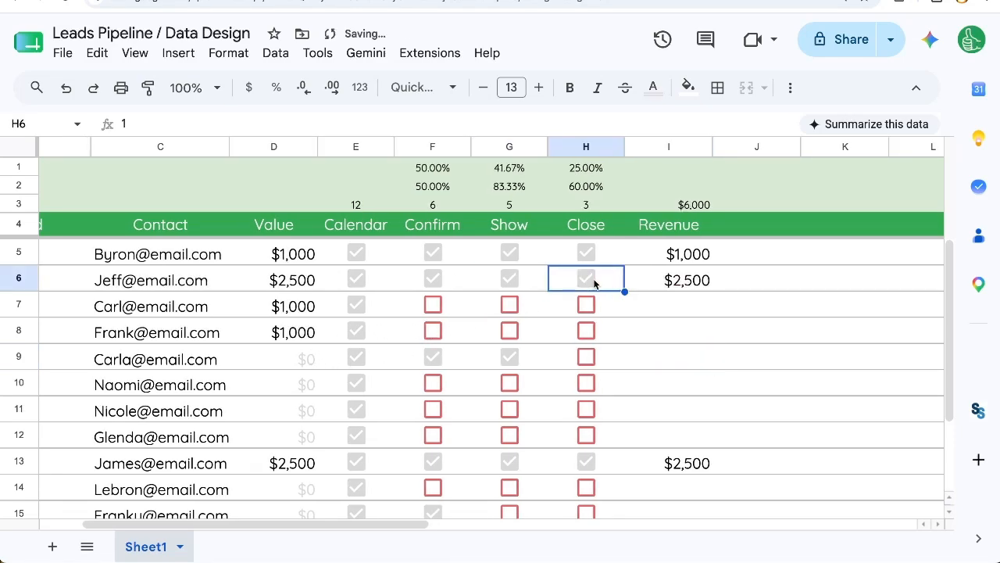
drag(688, 280, 676, 433)
click(681, 283)
scroll(677, 432, left, 3)
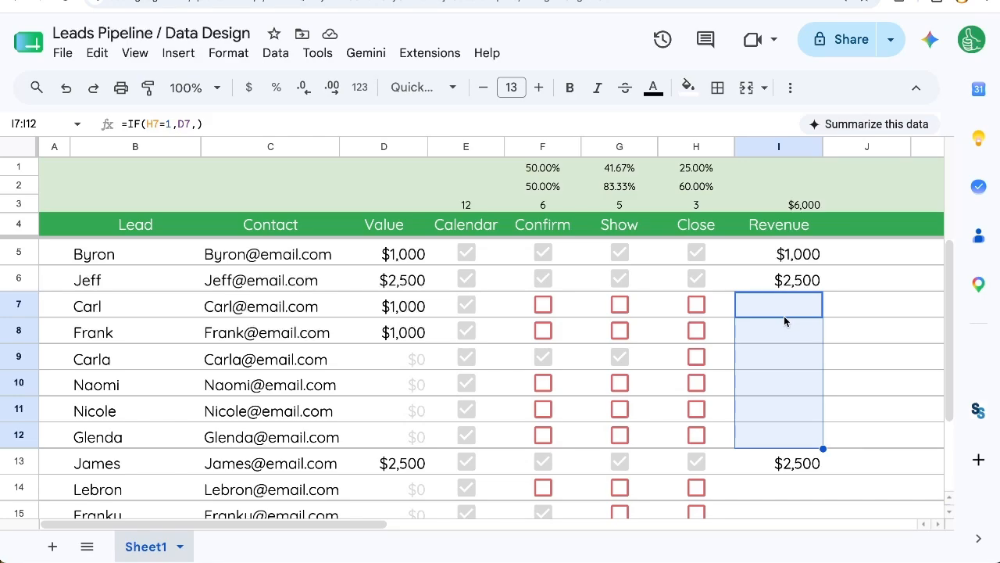
drag(796, 314, 797, 460)
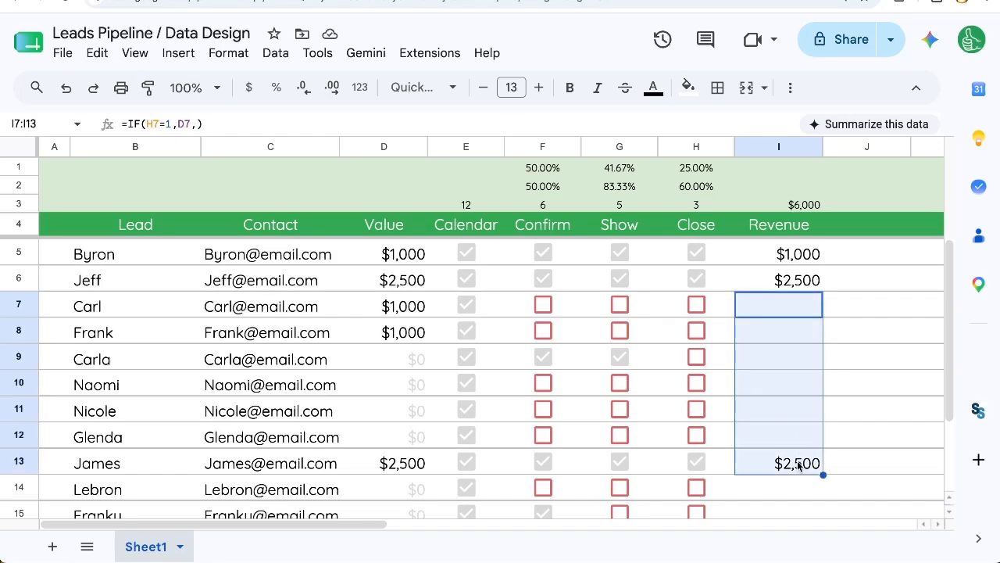
click(798, 406)
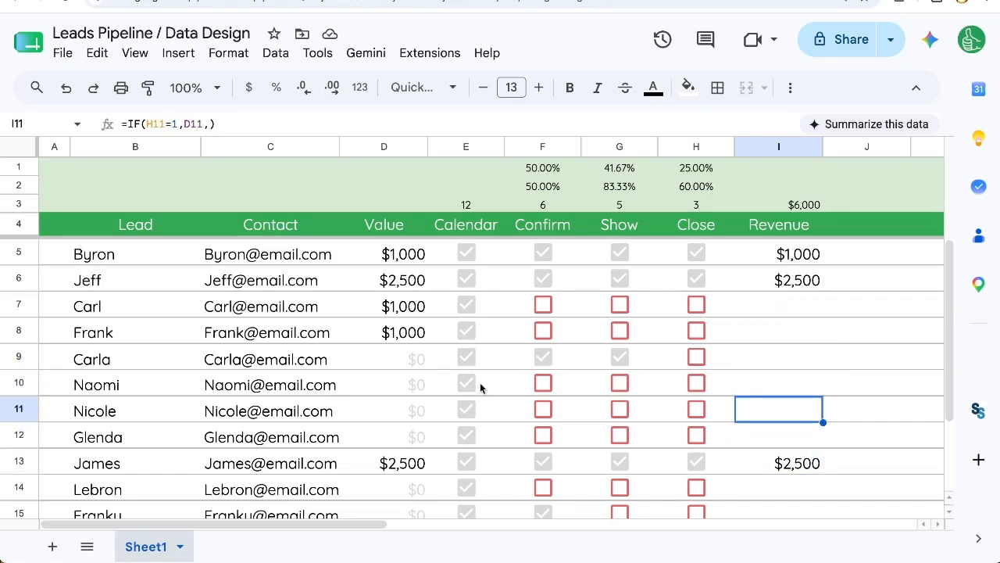
drag(397, 287, 395, 331)
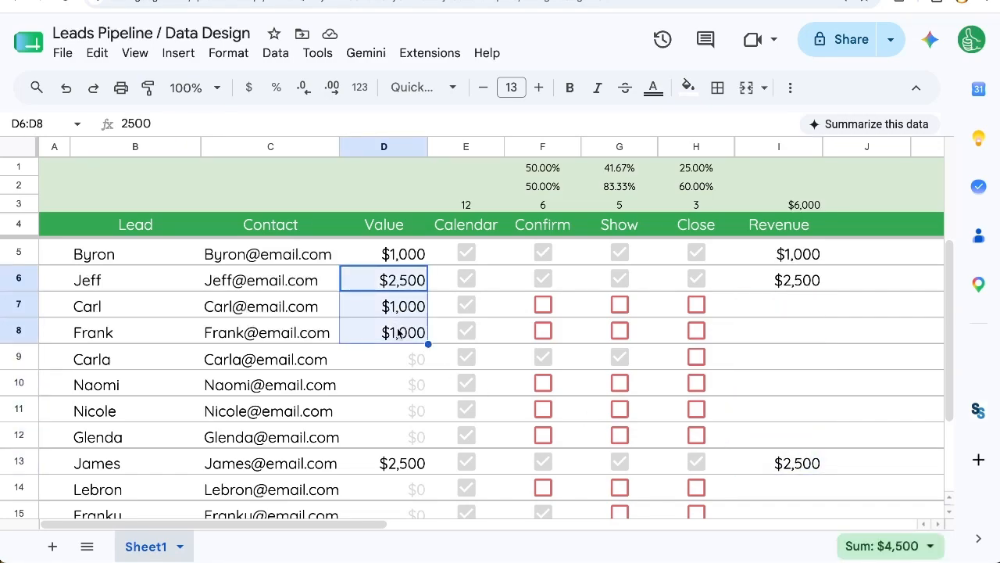
drag(491, 258, 485, 351)
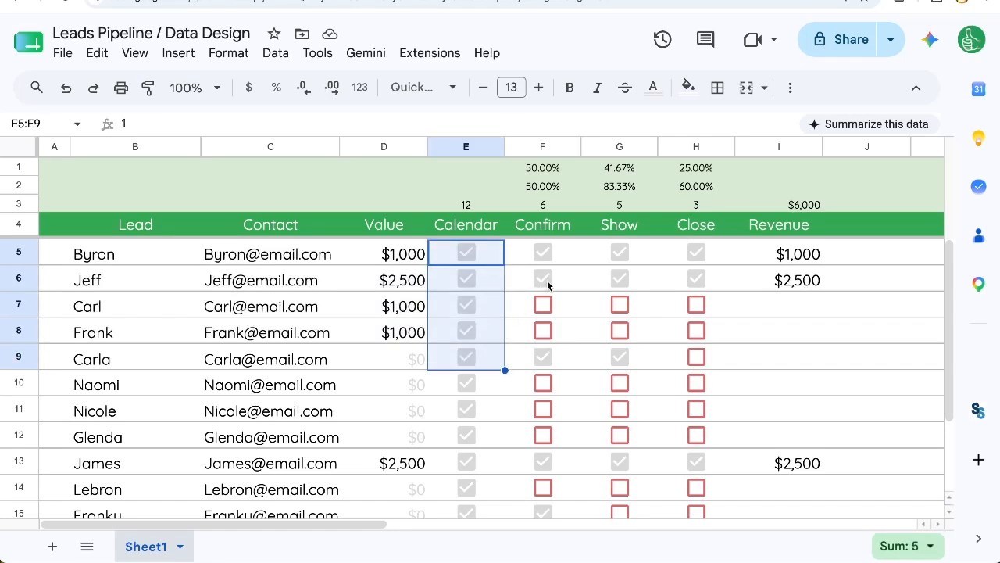
click(588, 249)
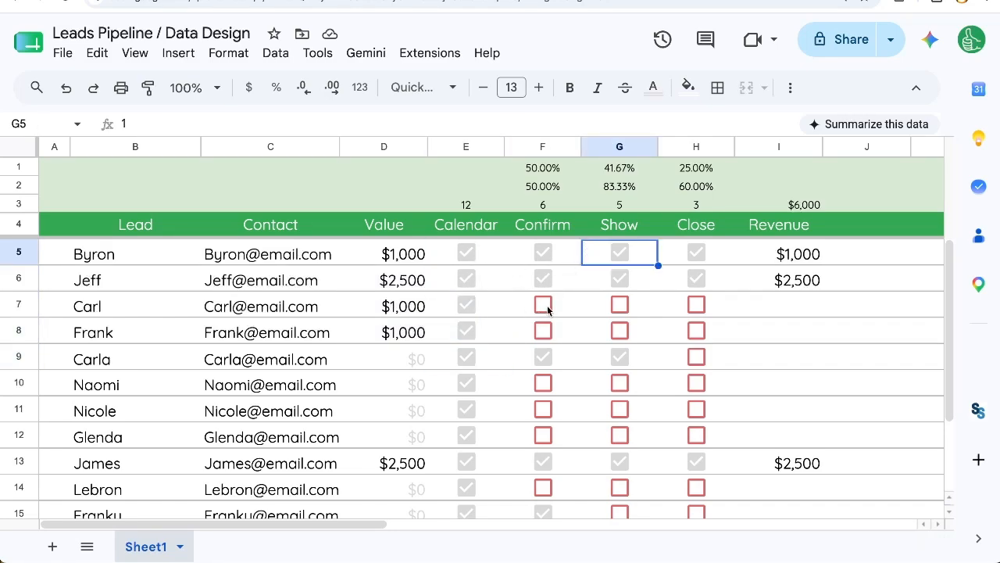
- Tick the Confirm checkboxes for the leads in rows 7 and 8
click(547, 308)
click(551, 335)
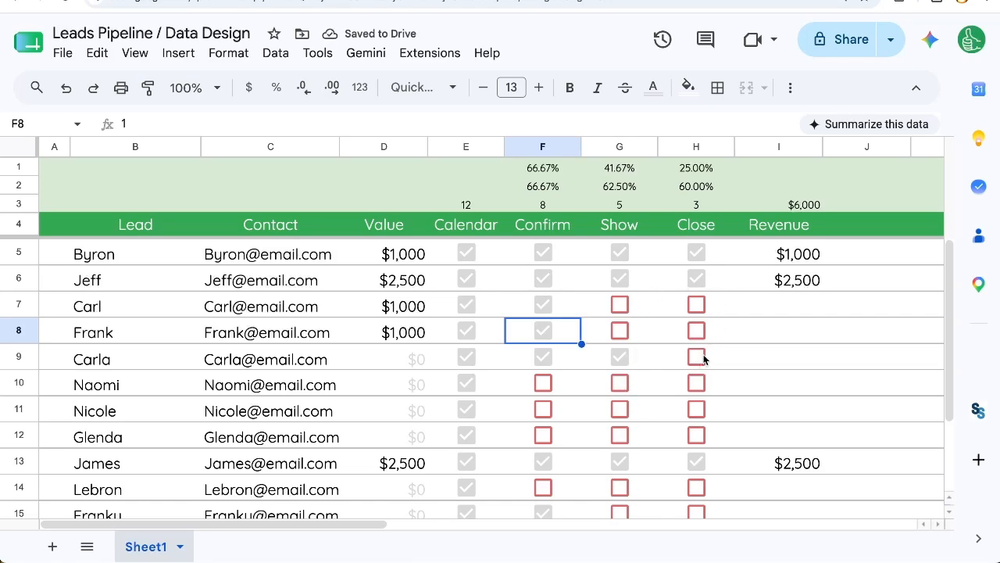
scroll(702, 360, down, 1)
scroll(698, 357, up, 1)
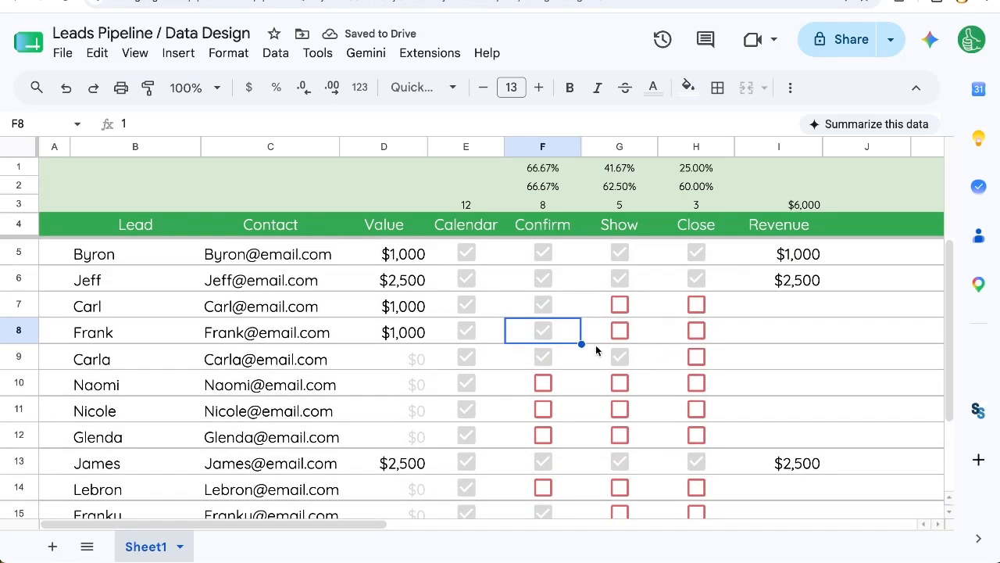